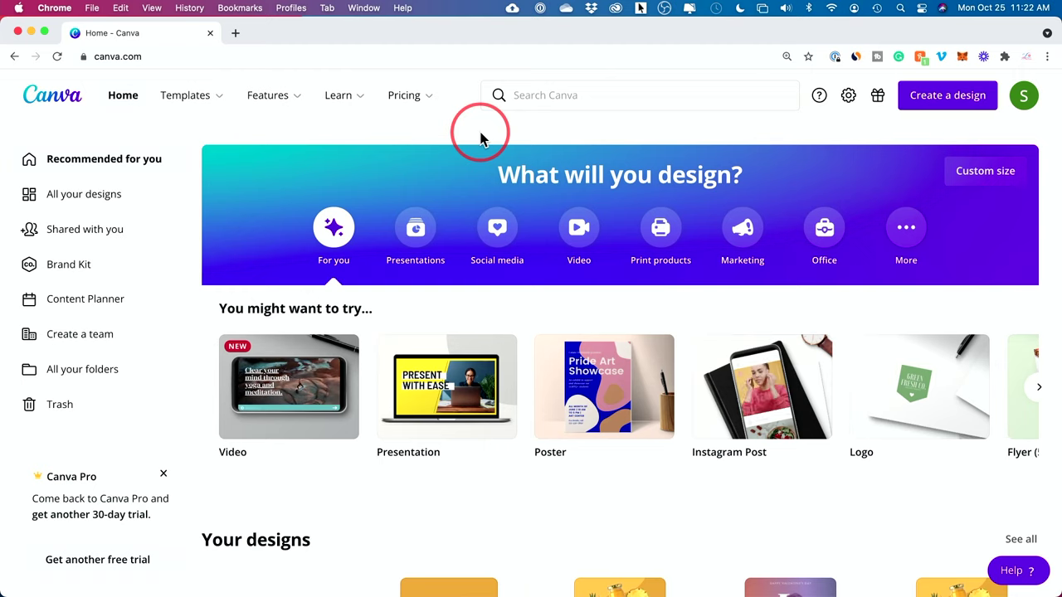
Step: Show the Video design formats on the home page and browse the video carousel
click(575, 238)
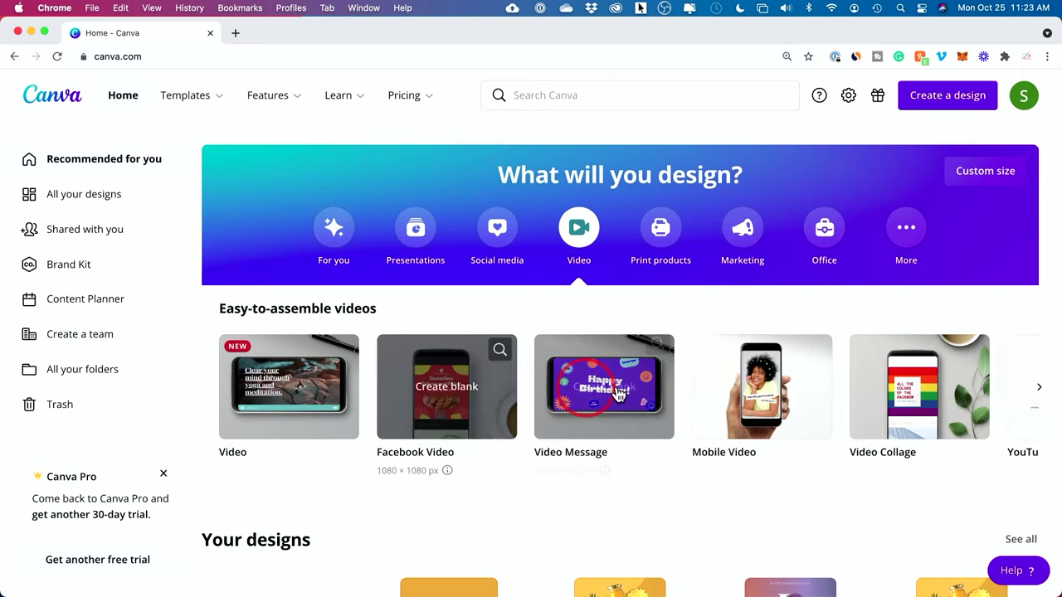
scroll(676, 313, down, 2)
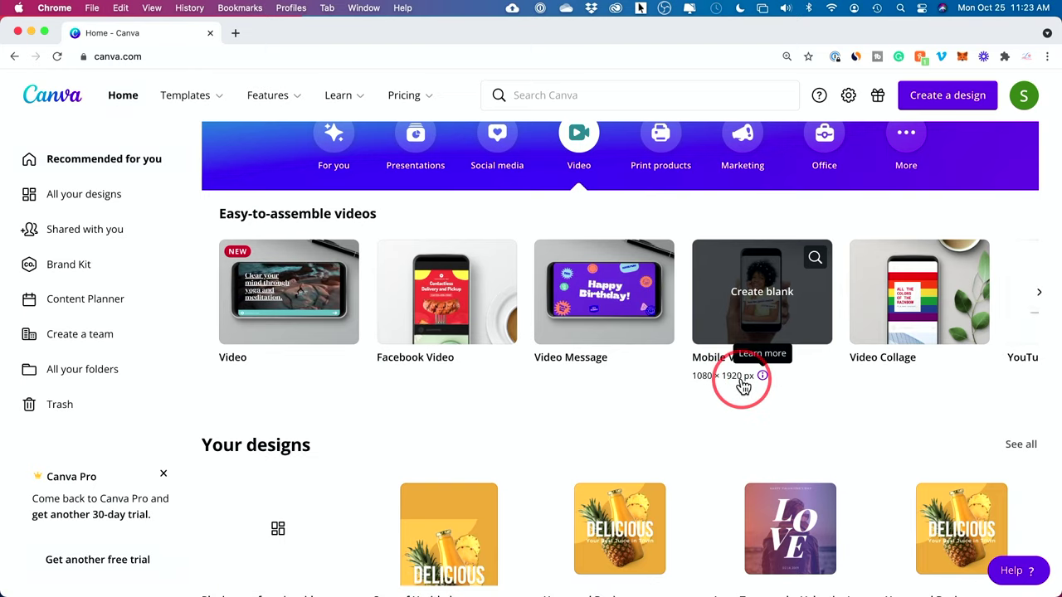
scroll(753, 329, right, 3)
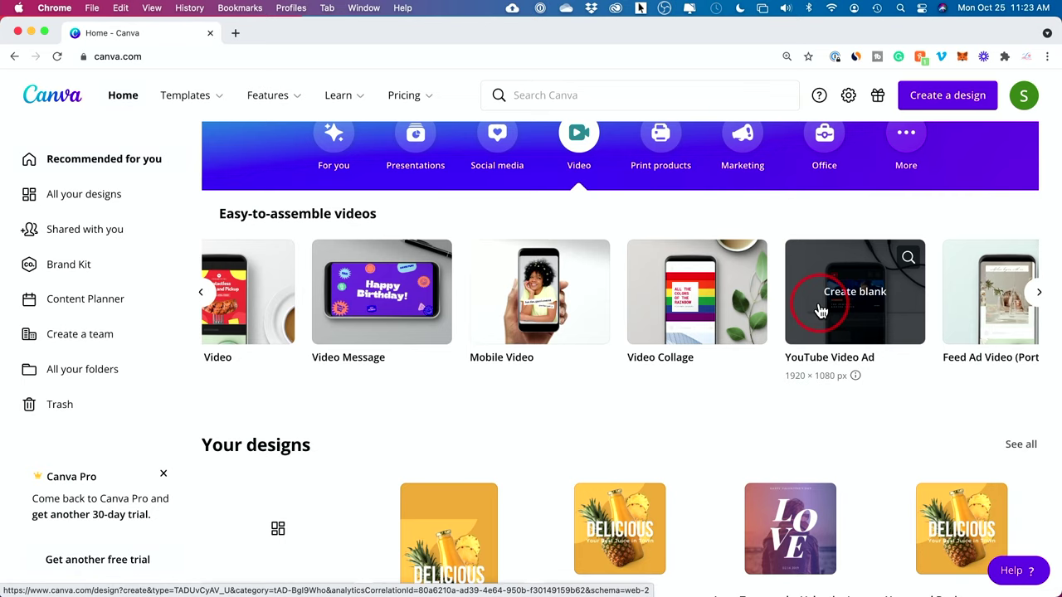
scroll(820, 310, right, 1)
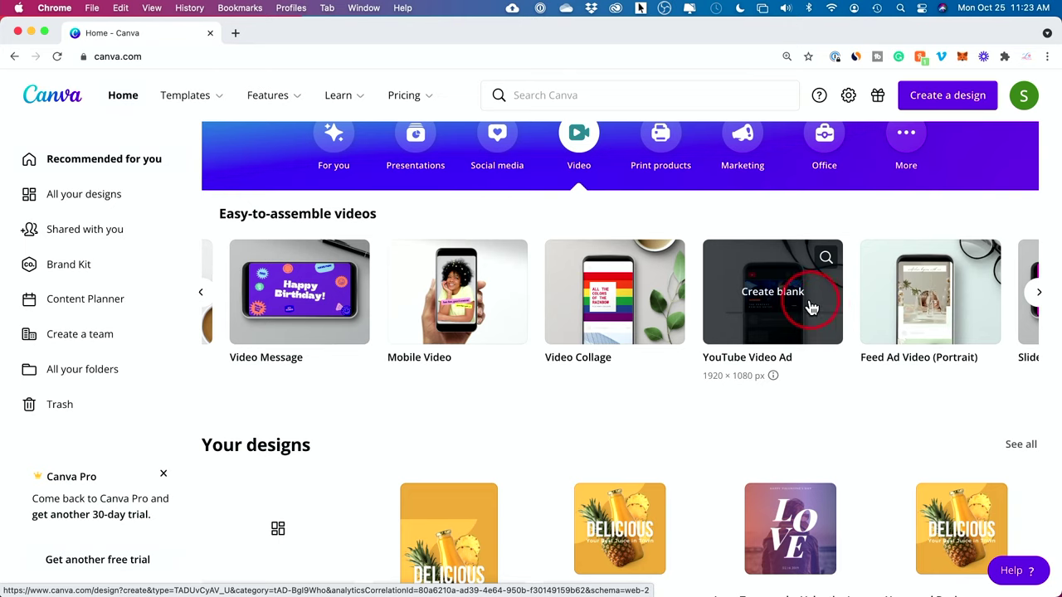
scroll(817, 307, up, 2)
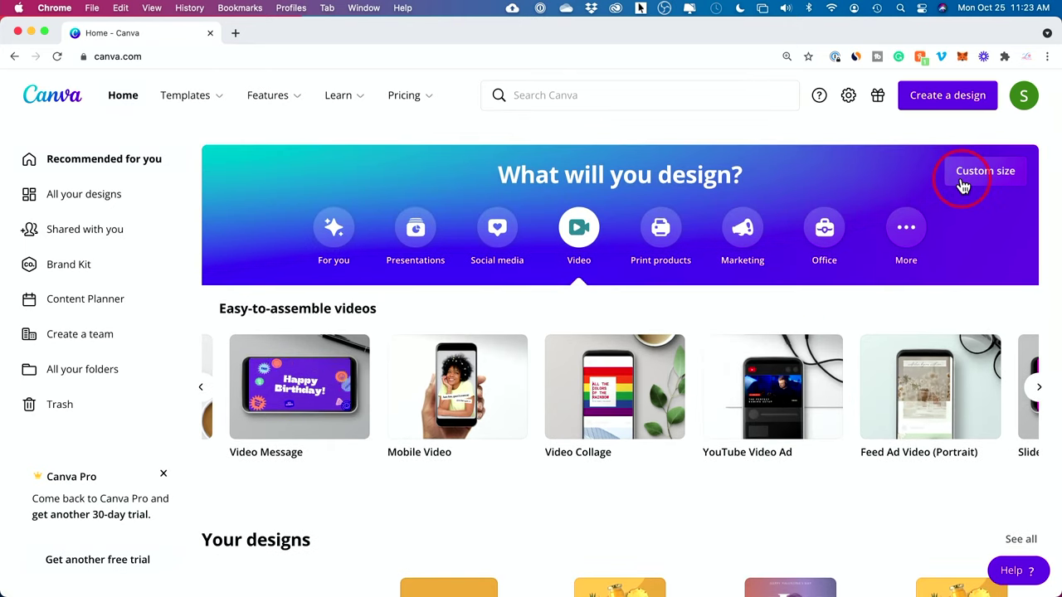
Step: Check the Custom size popup's units, keep pixels, then close the popup
click(972, 180)
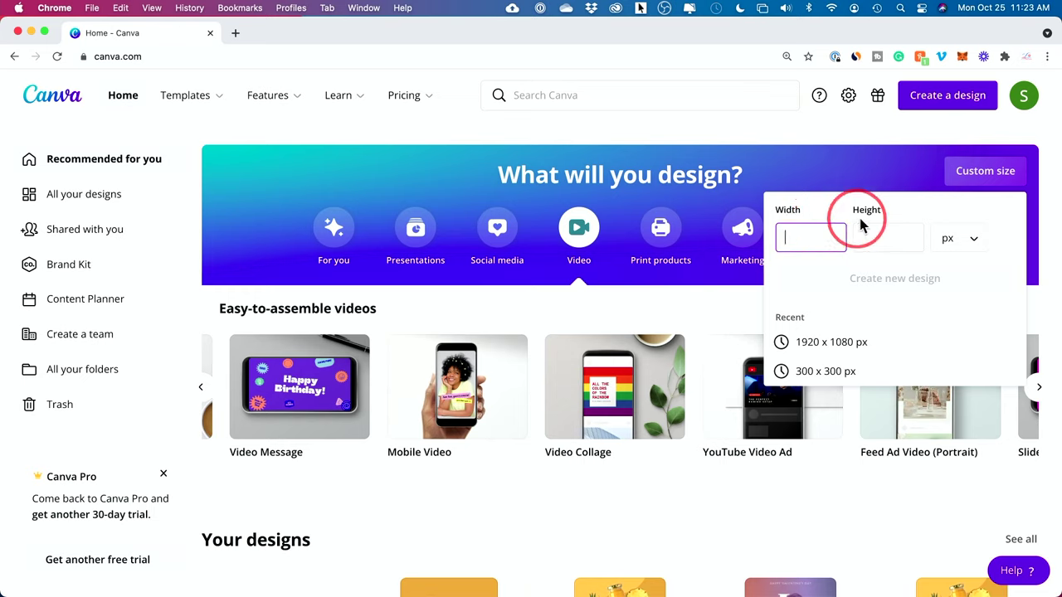
click(947, 242)
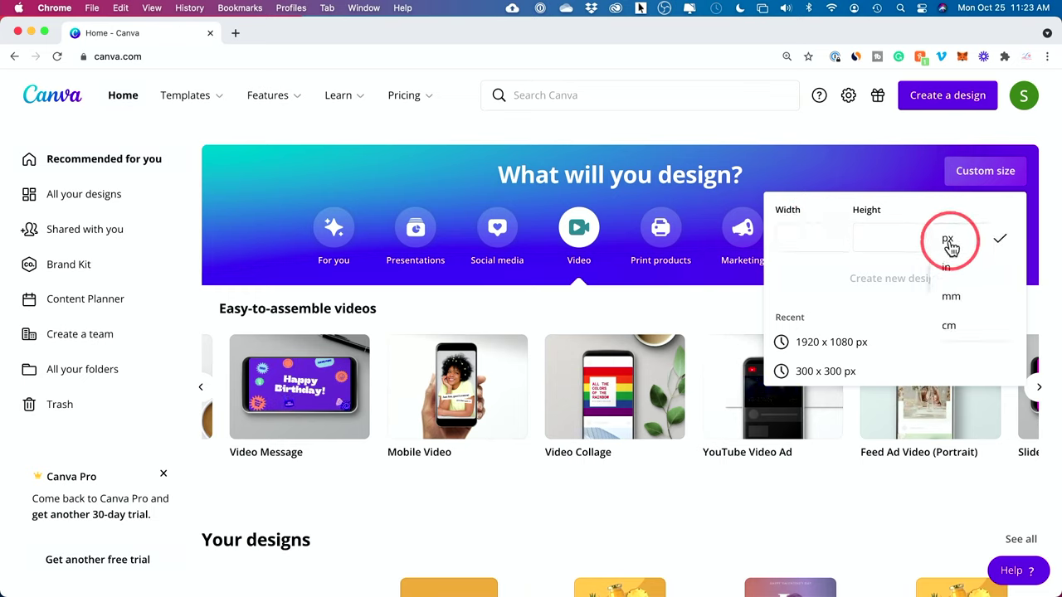
click(802, 237)
click(896, 234)
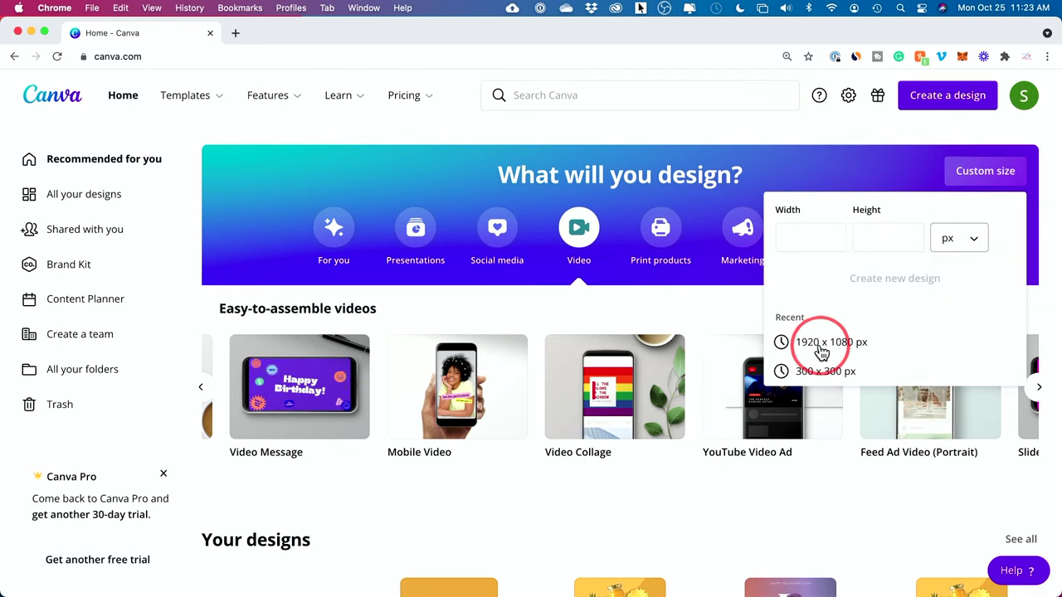
click(664, 315)
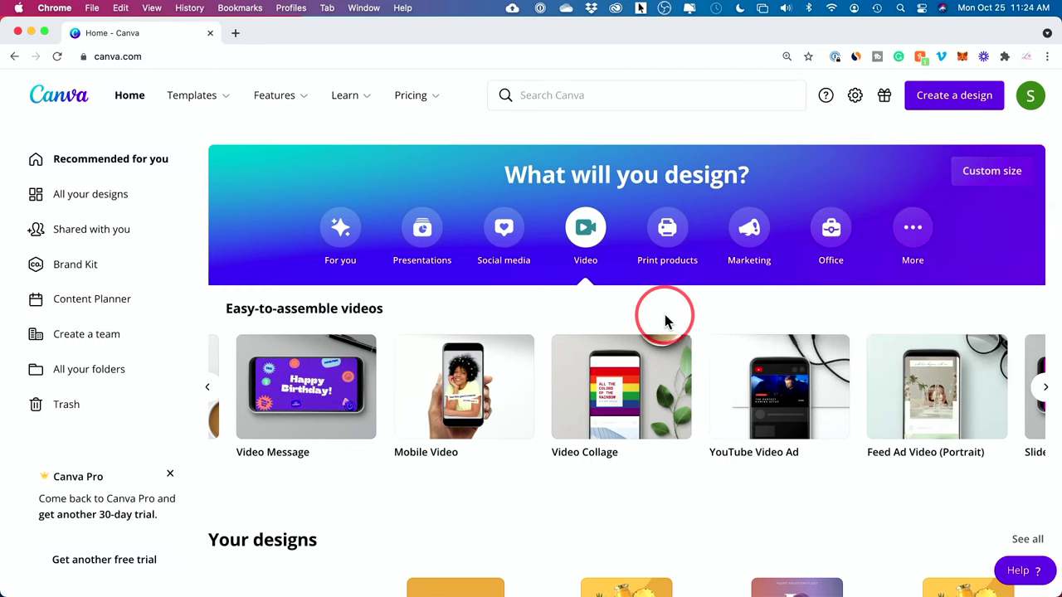
scroll(575, 411, left, 4)
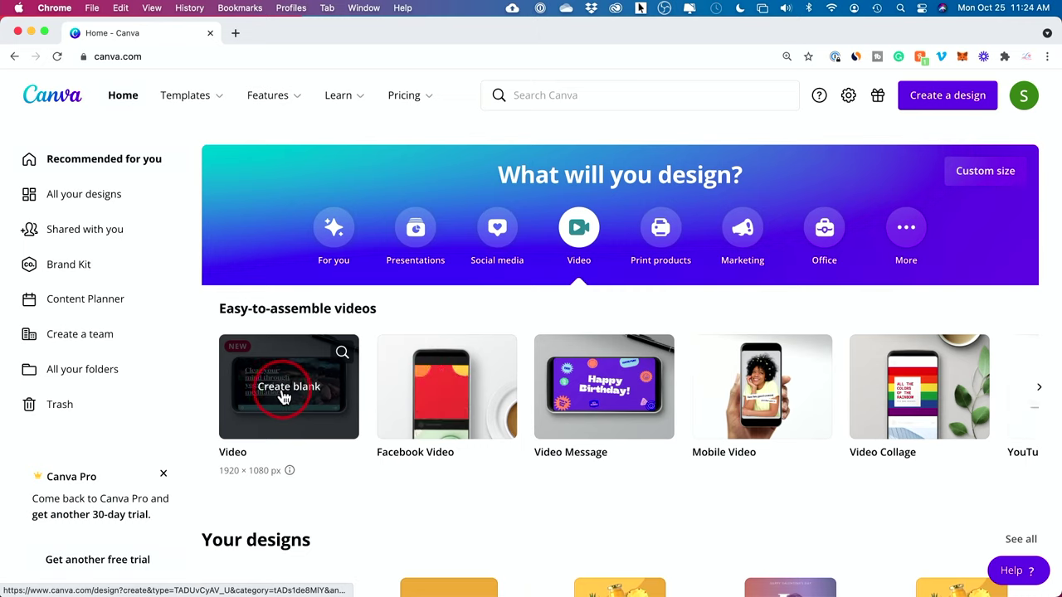
scroll(593, 403, right, 4)
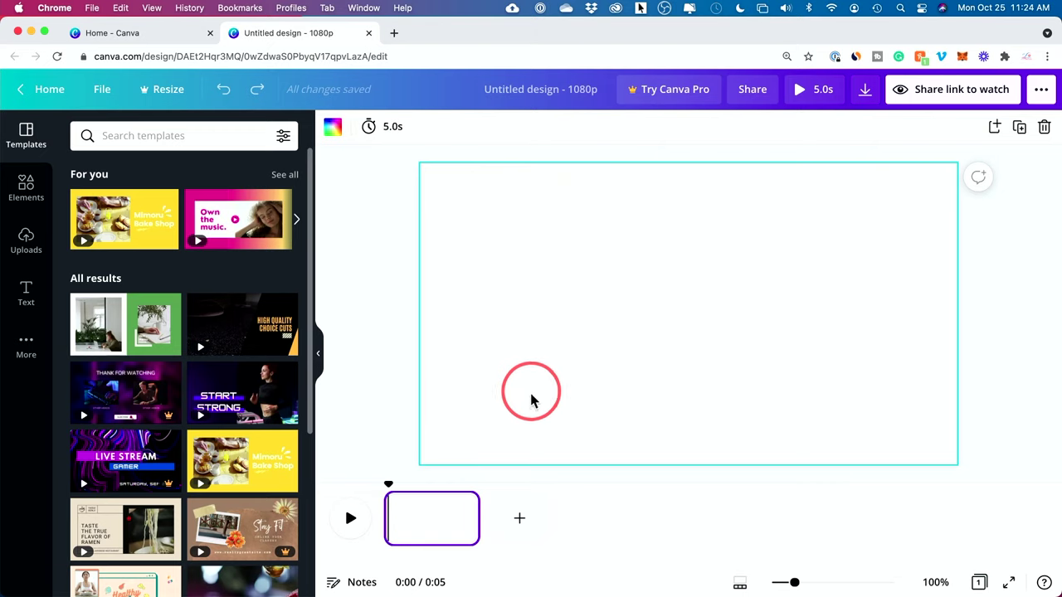
Step: Start a blank 1920 × 1080 video design from the Video tile
mouse_move(468, 505)
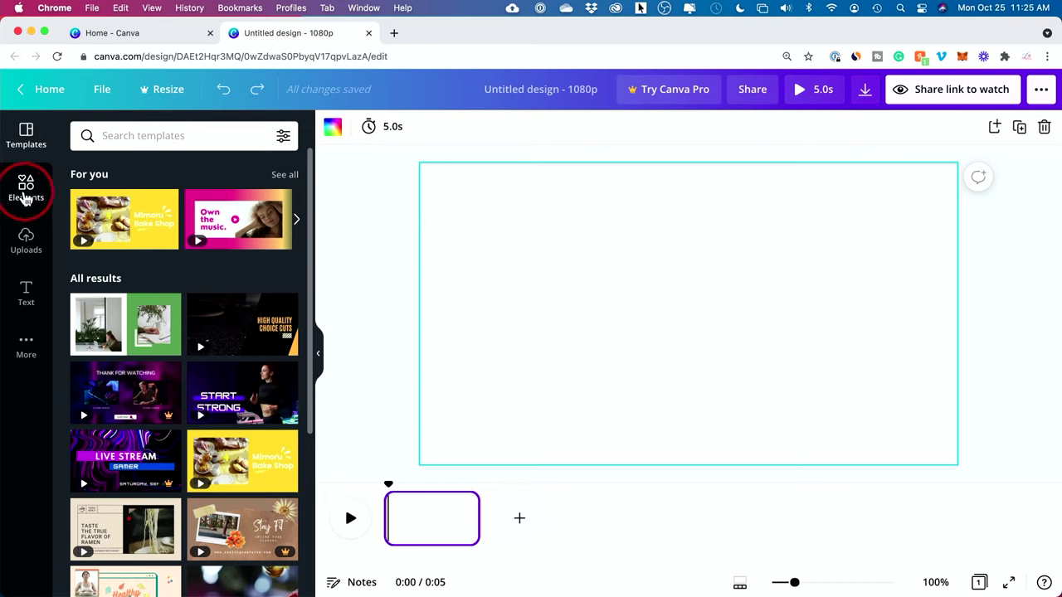
Step: Browse the Elements, Uploads > Videos and Text panels in the sidebar
click(26, 192)
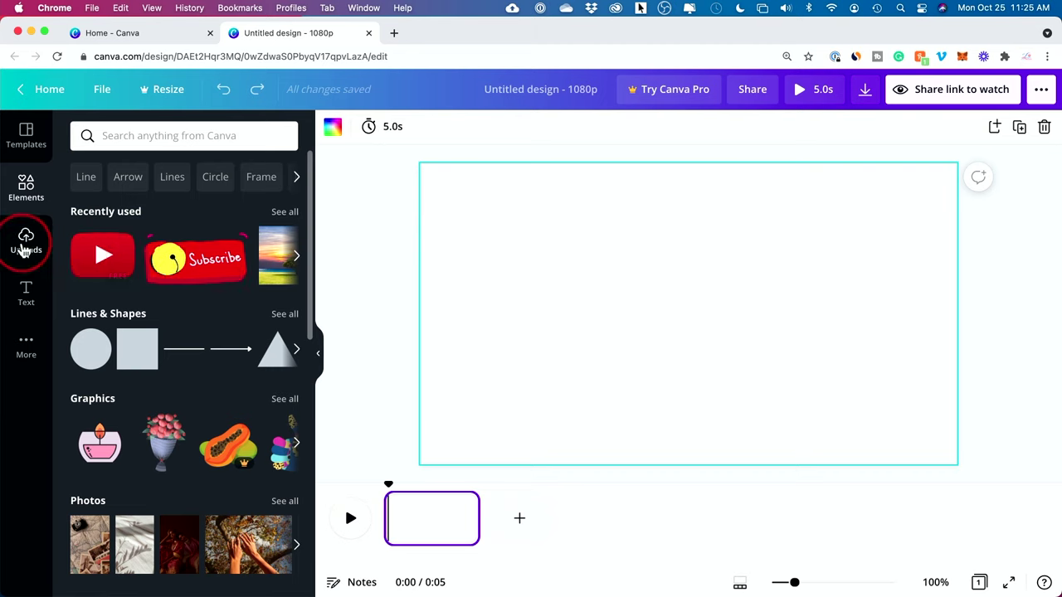
click(26, 243)
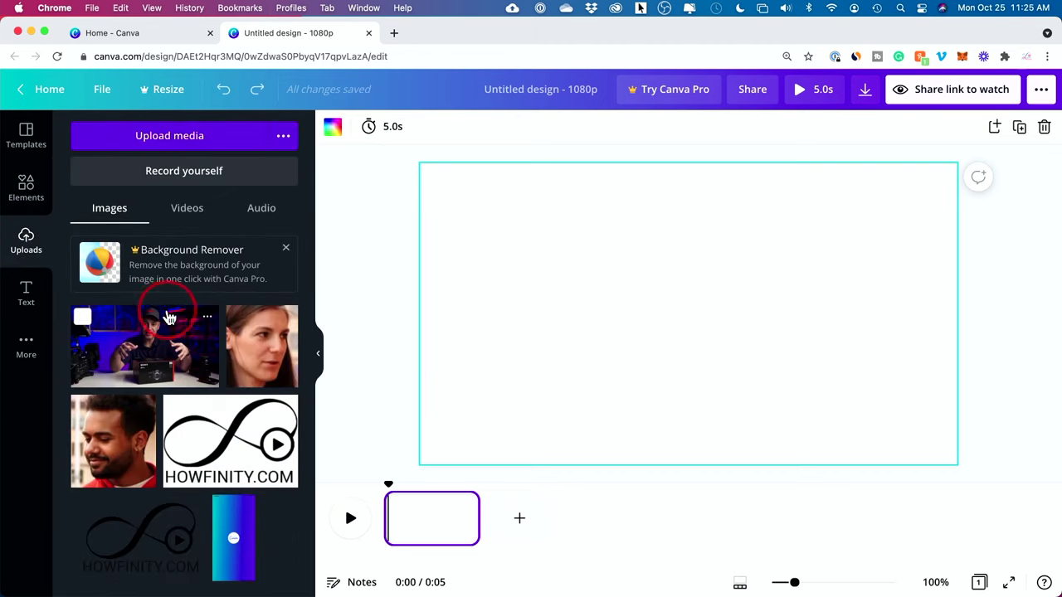
click(188, 214)
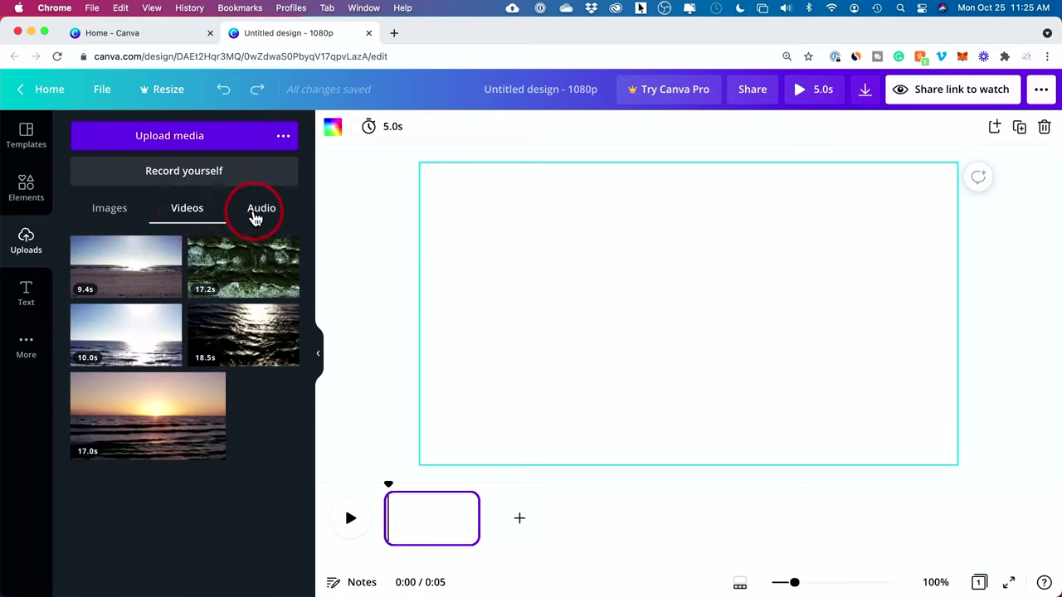
click(26, 295)
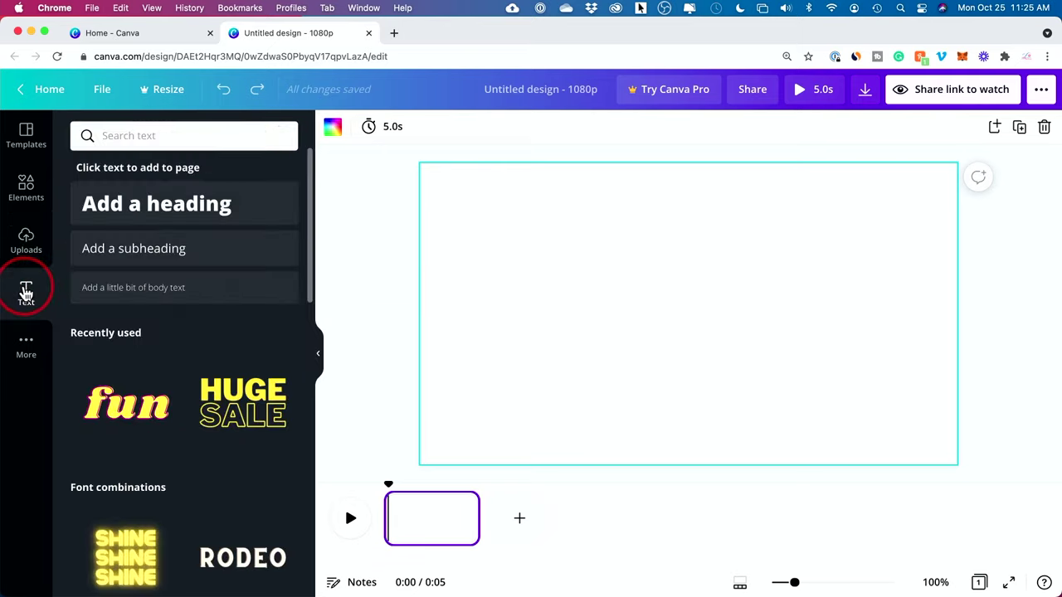
scroll(161, 365, down, 3)
scroll(161, 355, up, 3)
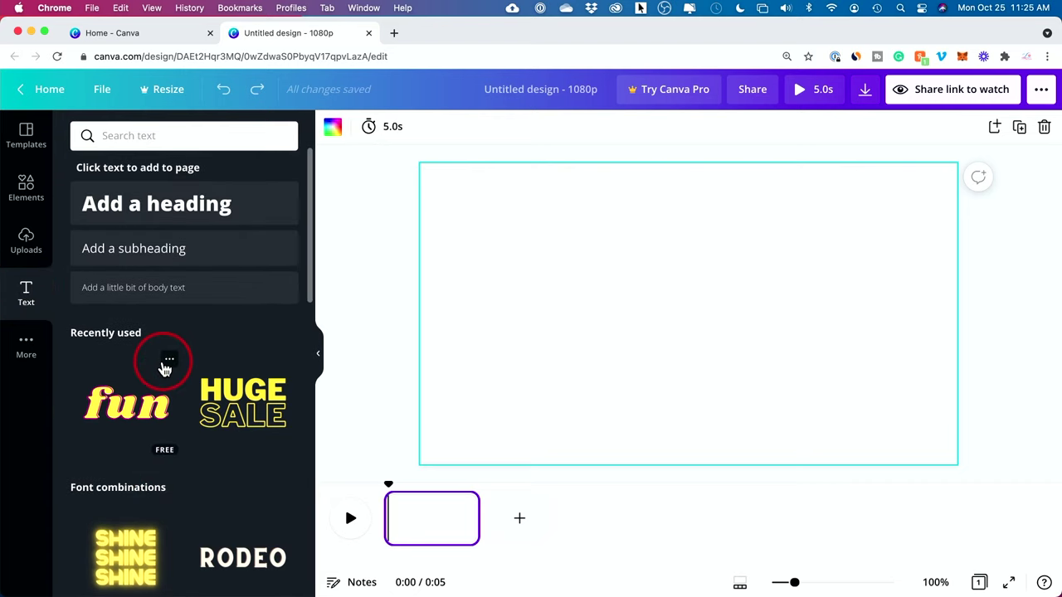
Step: Look through the More apps panel, then return to the video templates
click(30, 350)
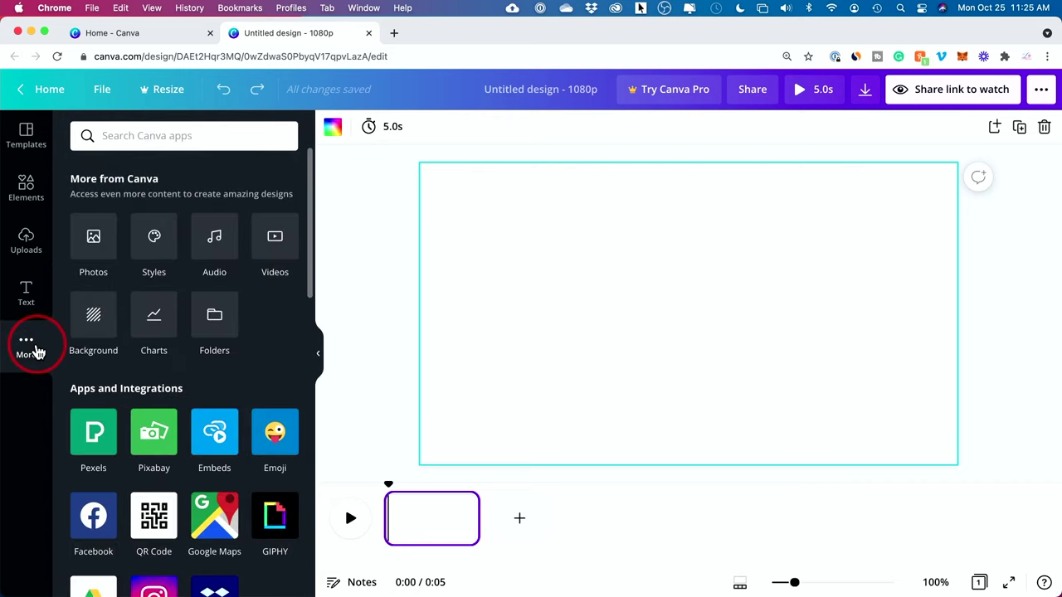
scroll(249, 356, down, 10)
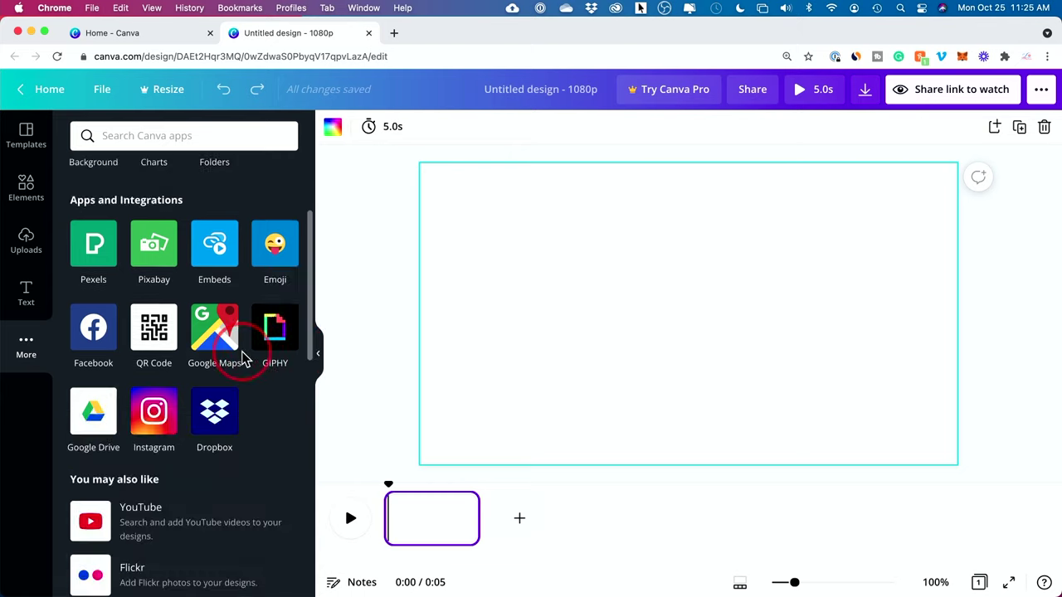
scroll(246, 358, up, 10)
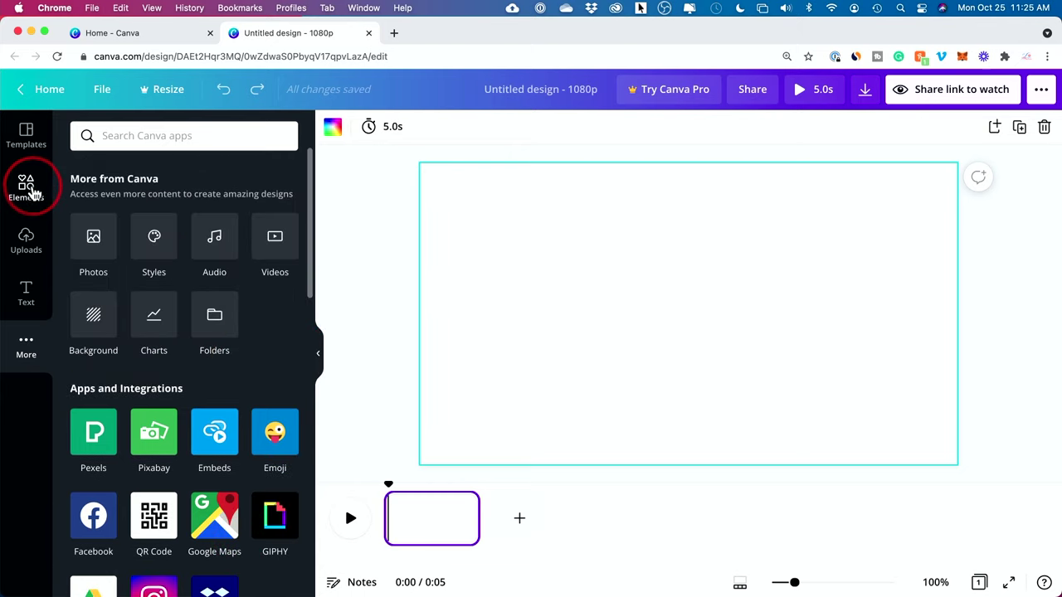
click(25, 141)
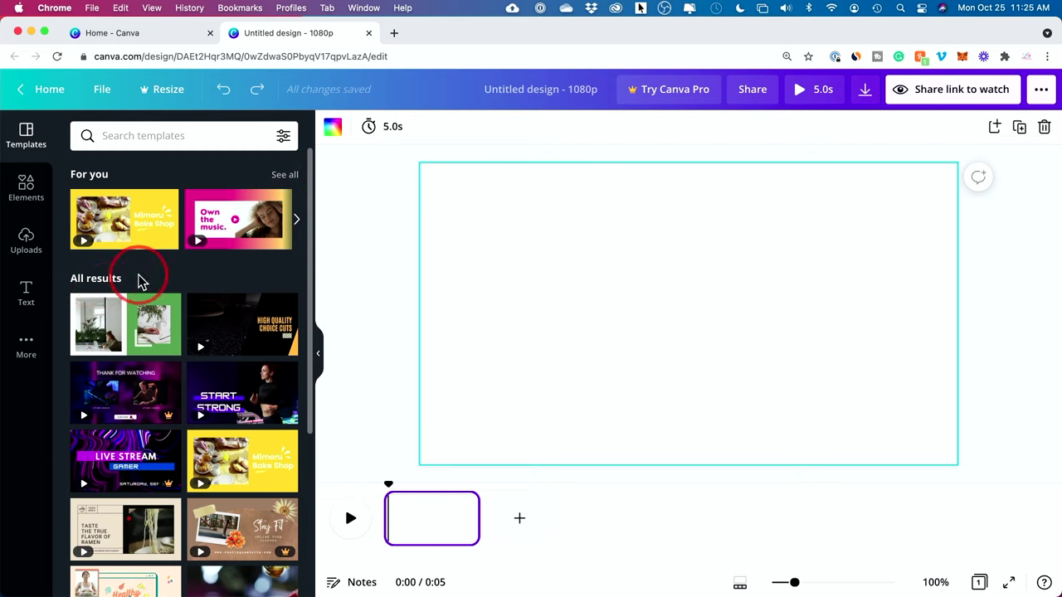
Step: Search the templates for 'foo' food designs, then clear the search
scroll(139, 282, down, 3)
scroll(200, 338, down, 4)
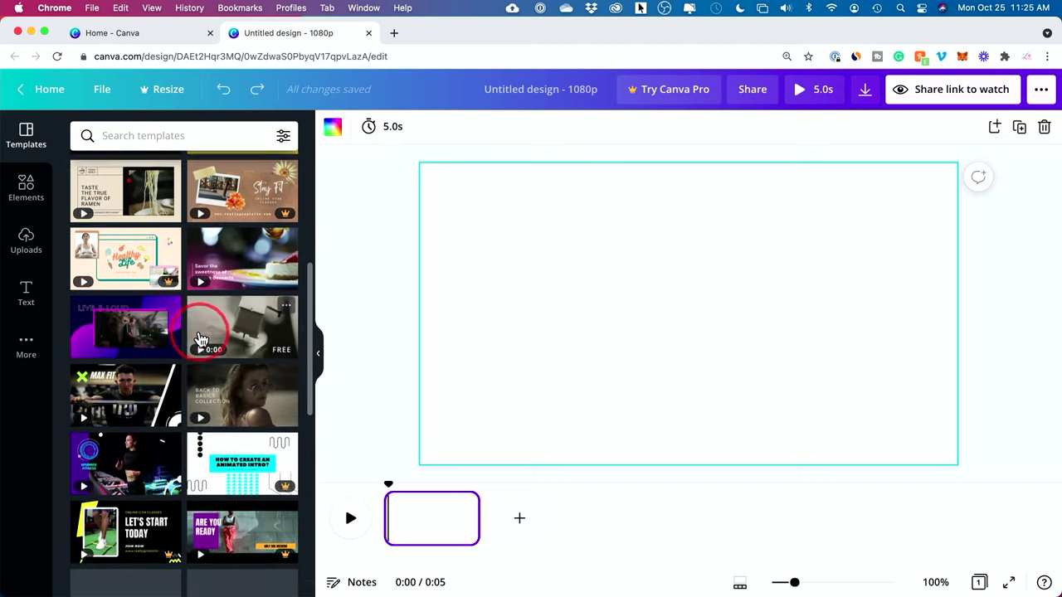
scroll(199, 338, down, 2)
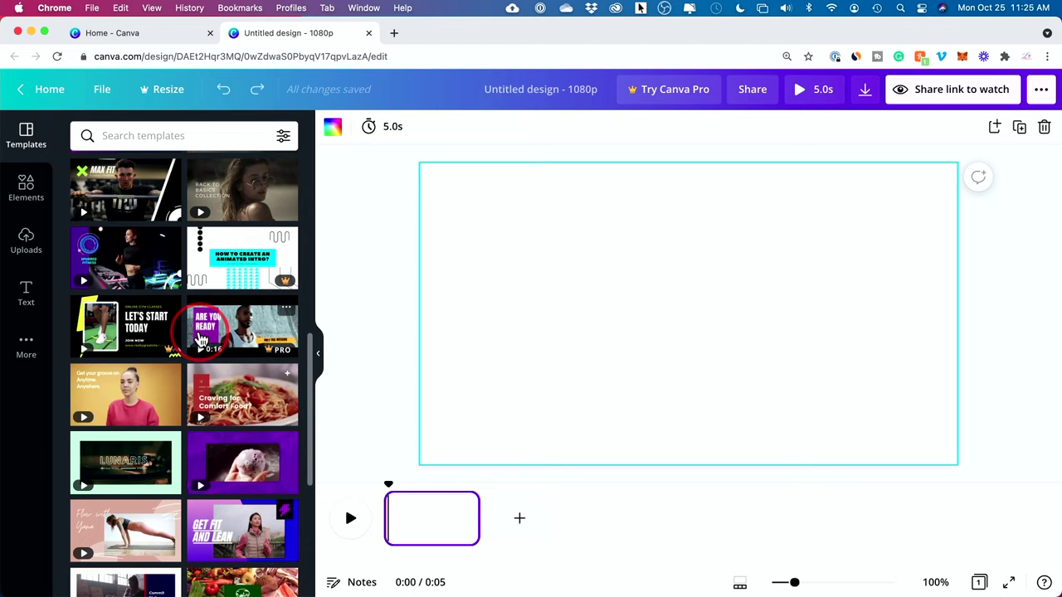
scroll(202, 336, up, 8)
click(138, 137)
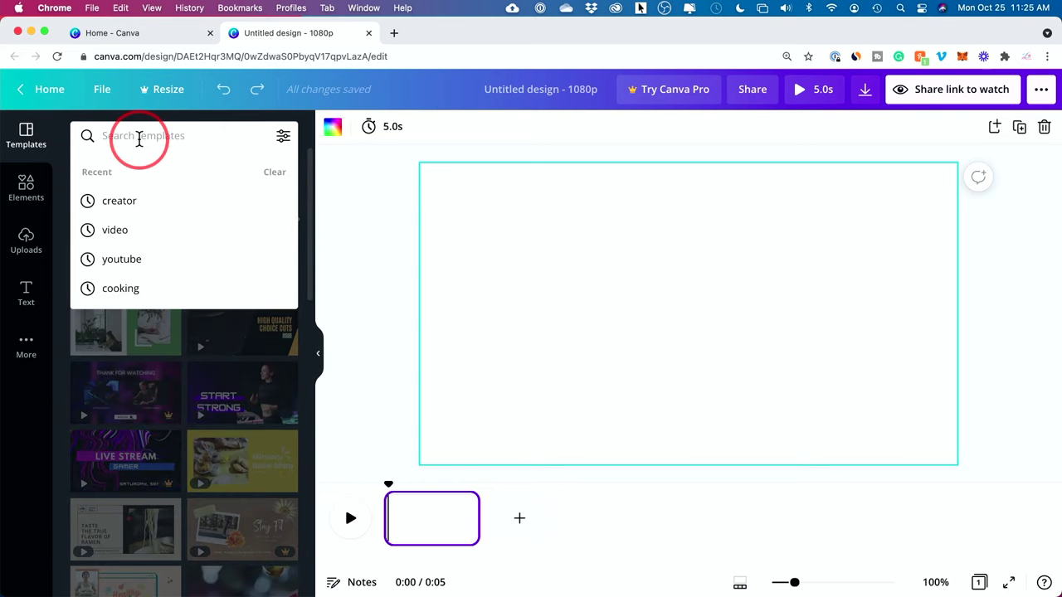
text(food)
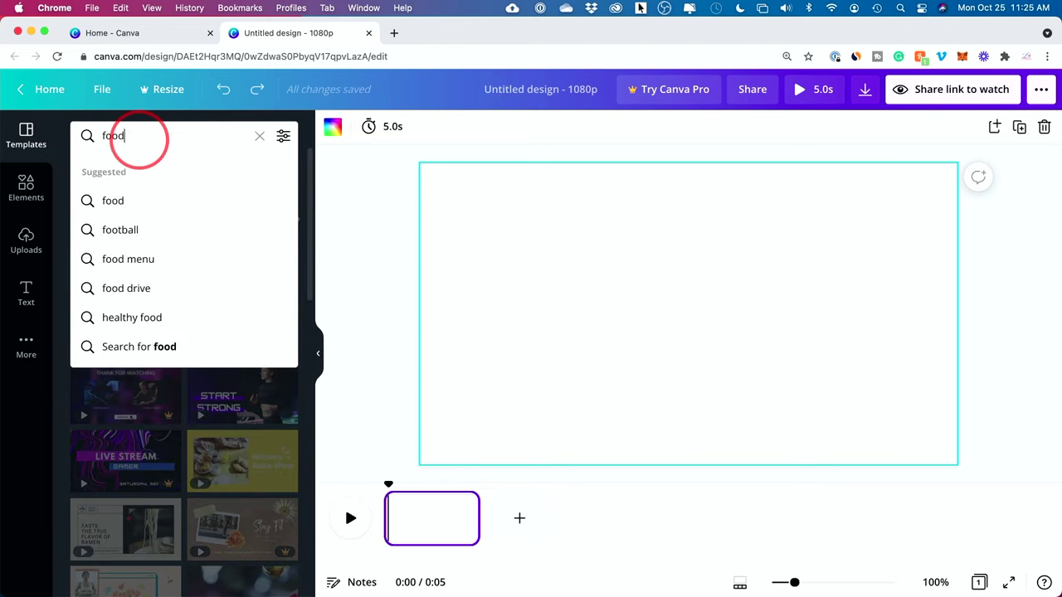
key(Return)
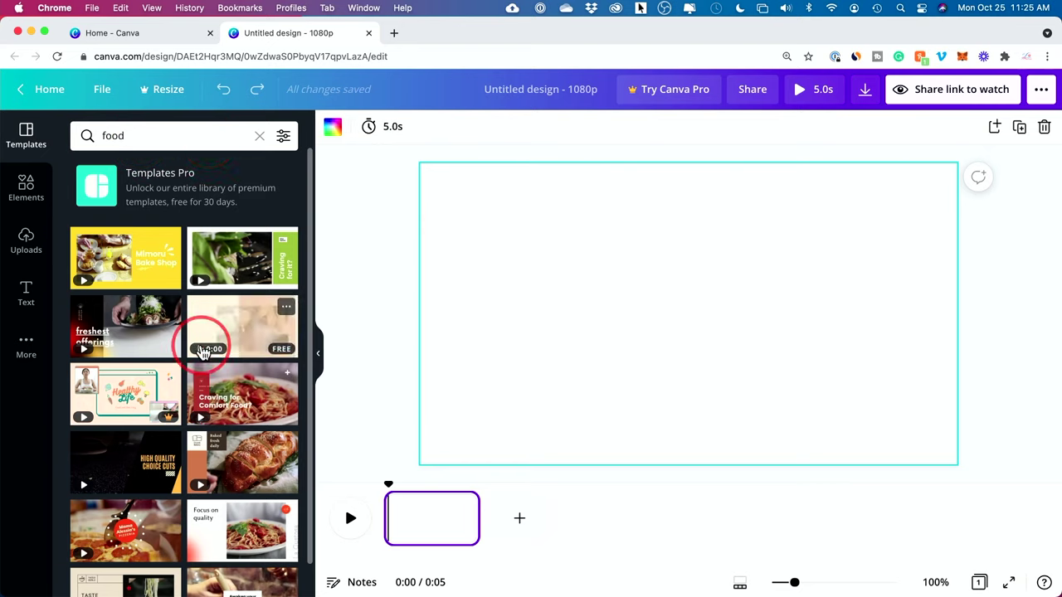
scroll(201, 349, down, 1)
click(260, 135)
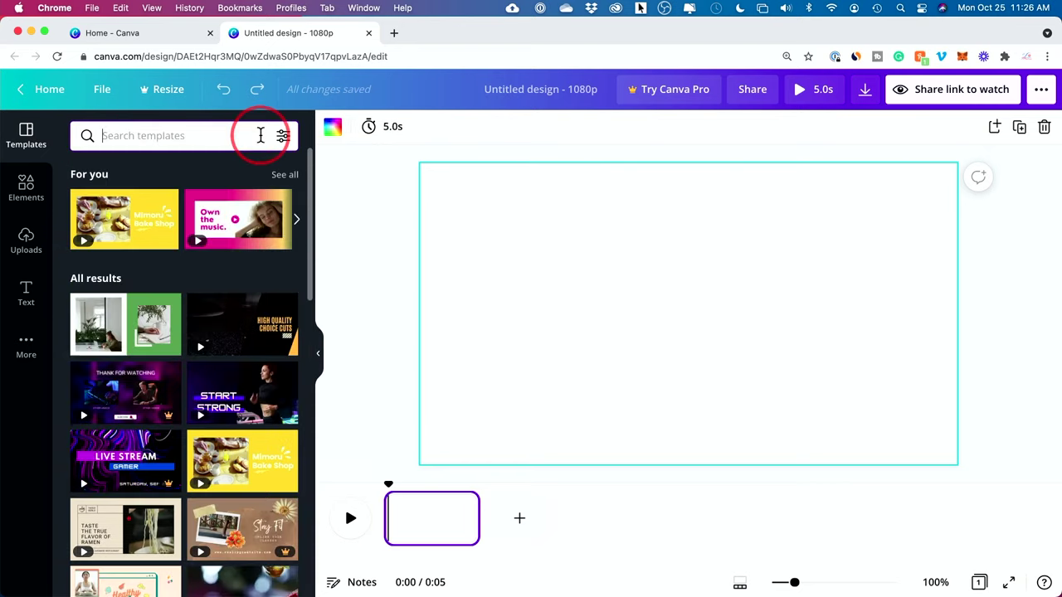
Step: Browse more templates, then go back to the Canva home page
scroll(191, 197, down, 2)
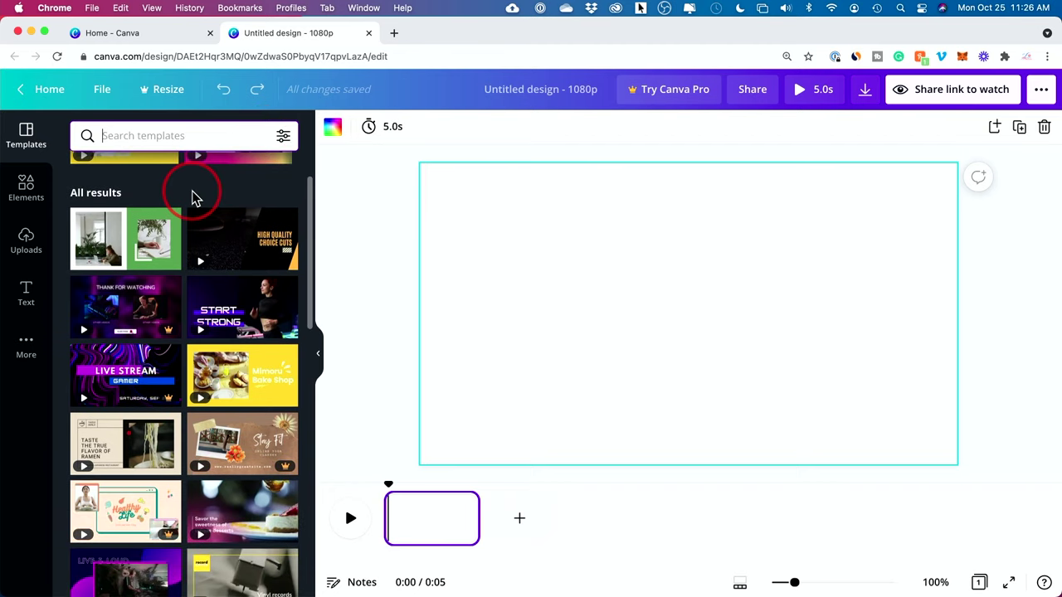
mouse_move(227, 255)
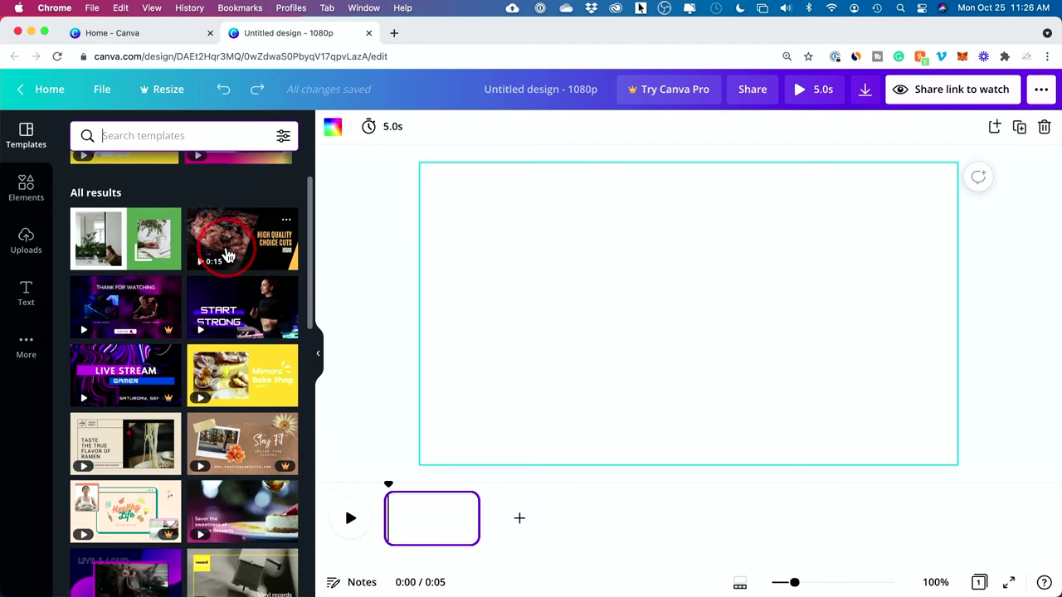
scroll(230, 251, down, 3)
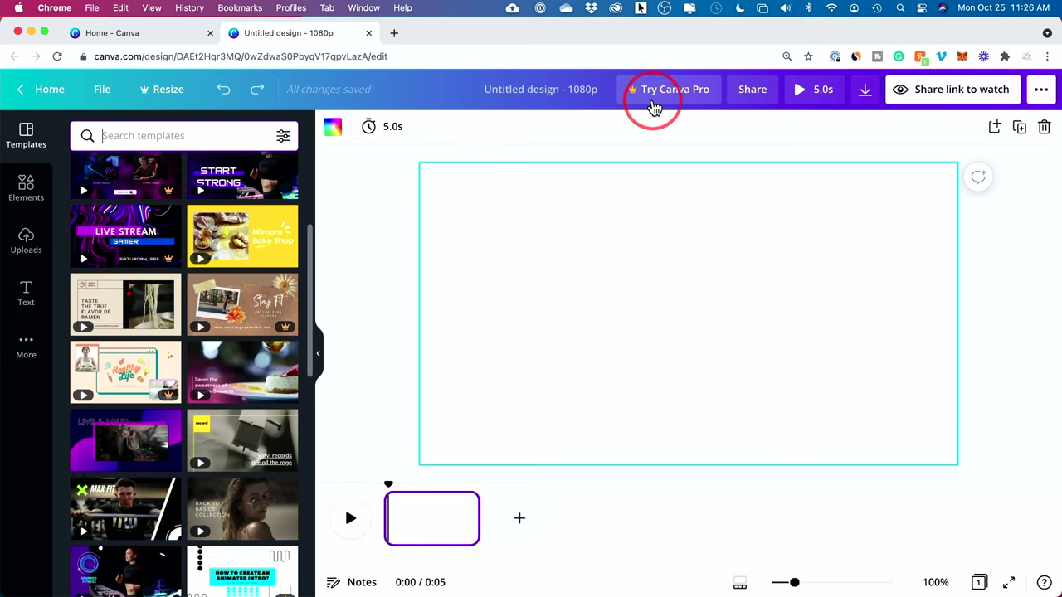
mouse_move(290, 327)
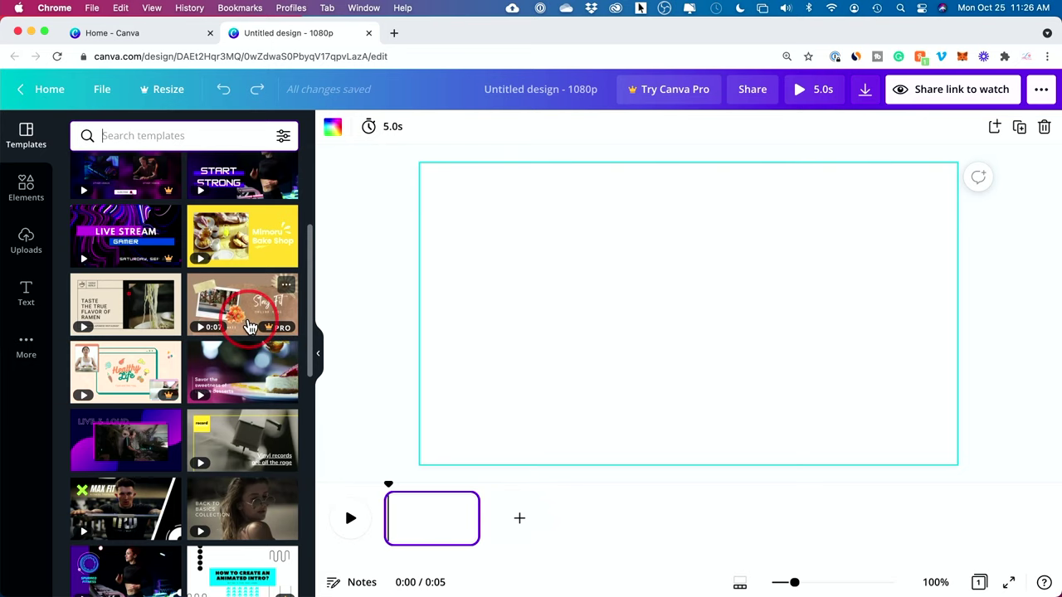
mouse_move(162, 328)
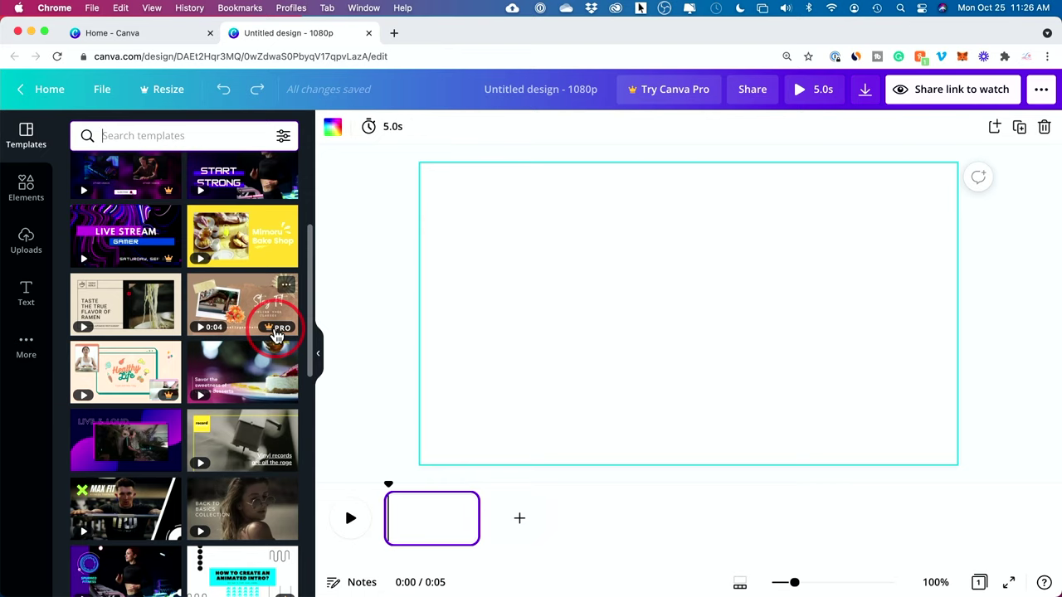
click(37, 89)
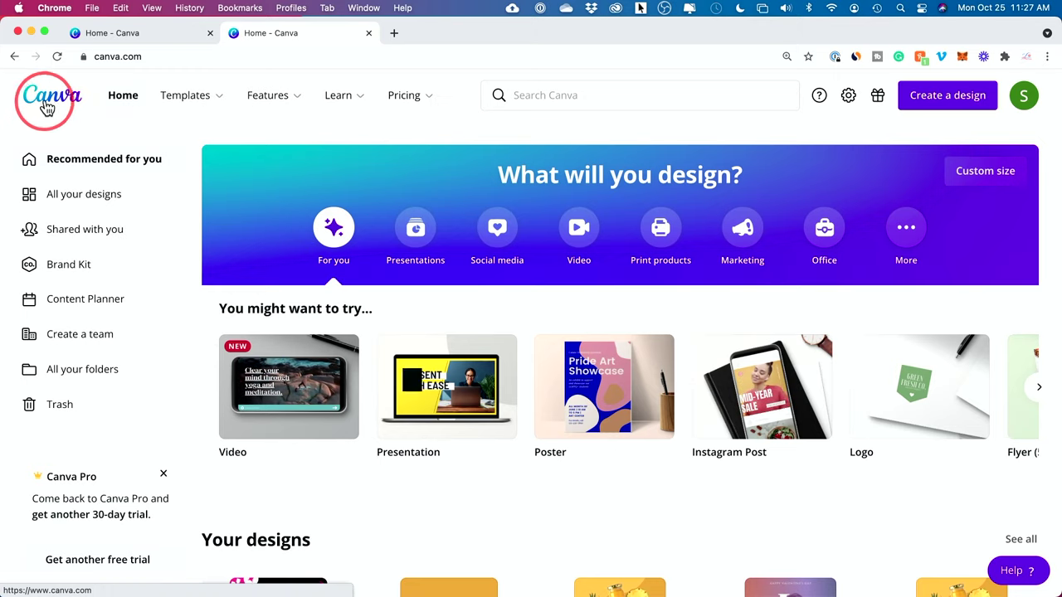
Step: Search Canva for 'video' templates and scroll through the results
click(576, 97)
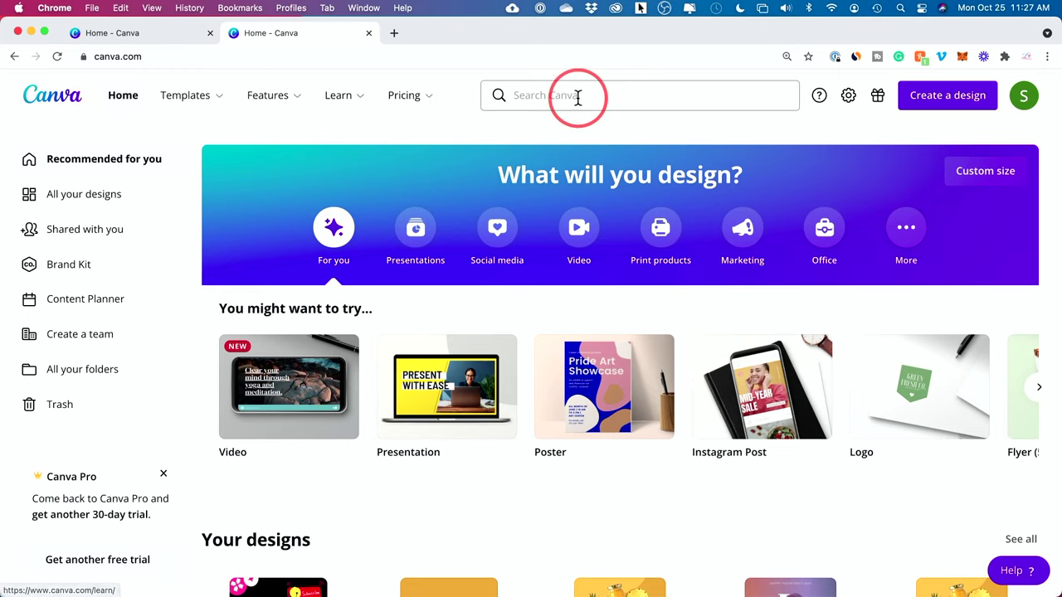
text(video)
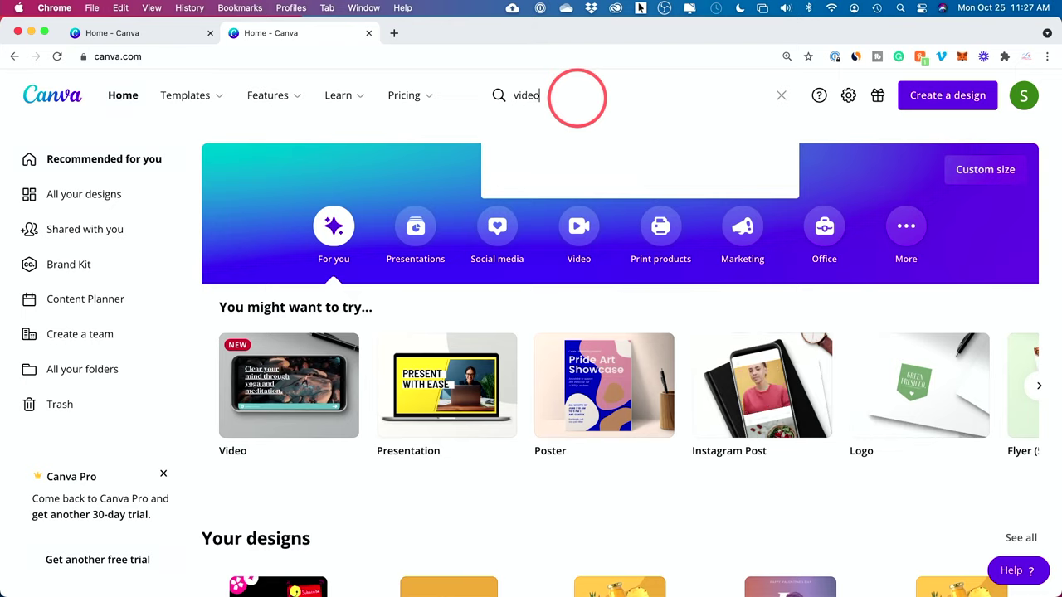
key(Return)
scroll(440, 123, down, 2)
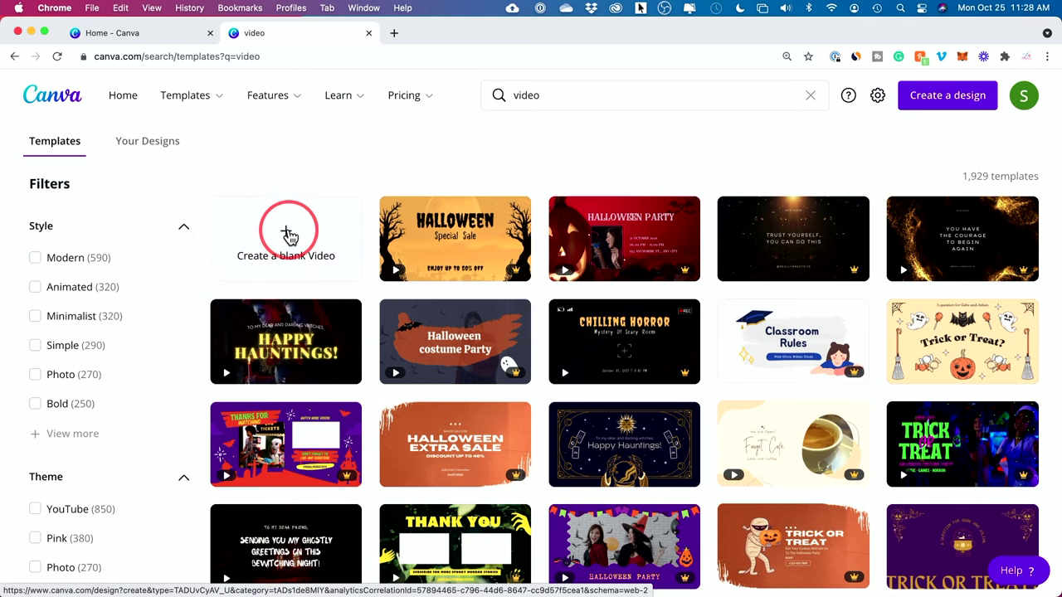
scroll(120, 295, down, 1)
scroll(87, 370, down, 1)
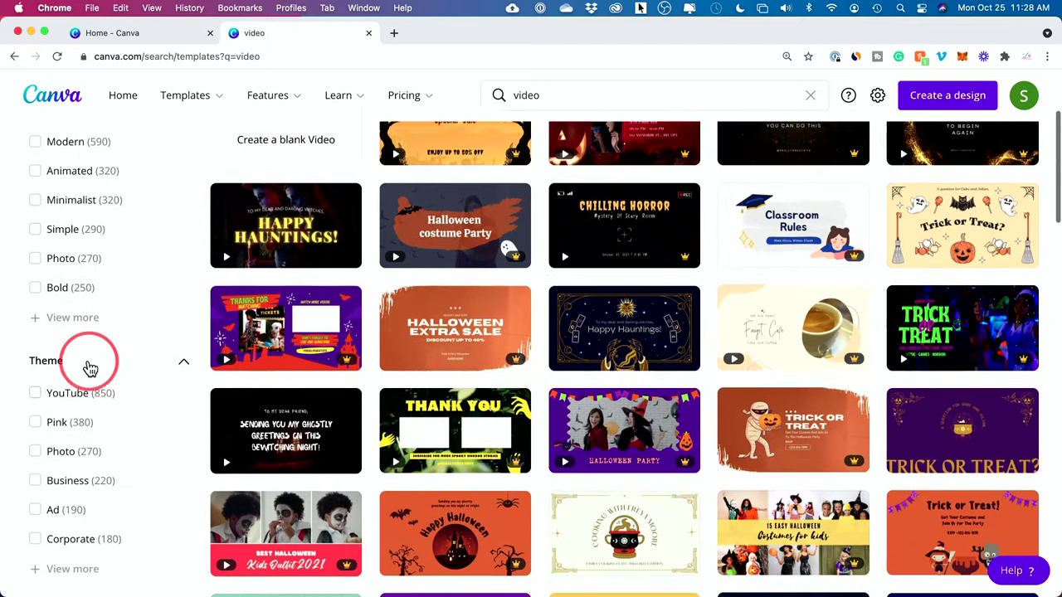
scroll(90, 369, down, 1)
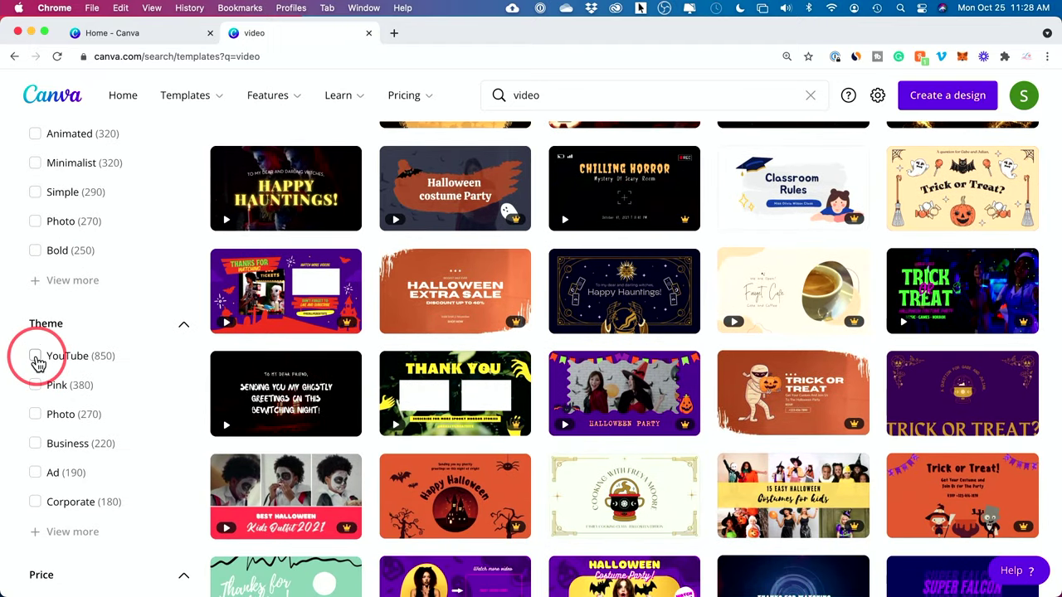
Step: Filter the results to YouTube-themed templates and browse them
click(35, 357)
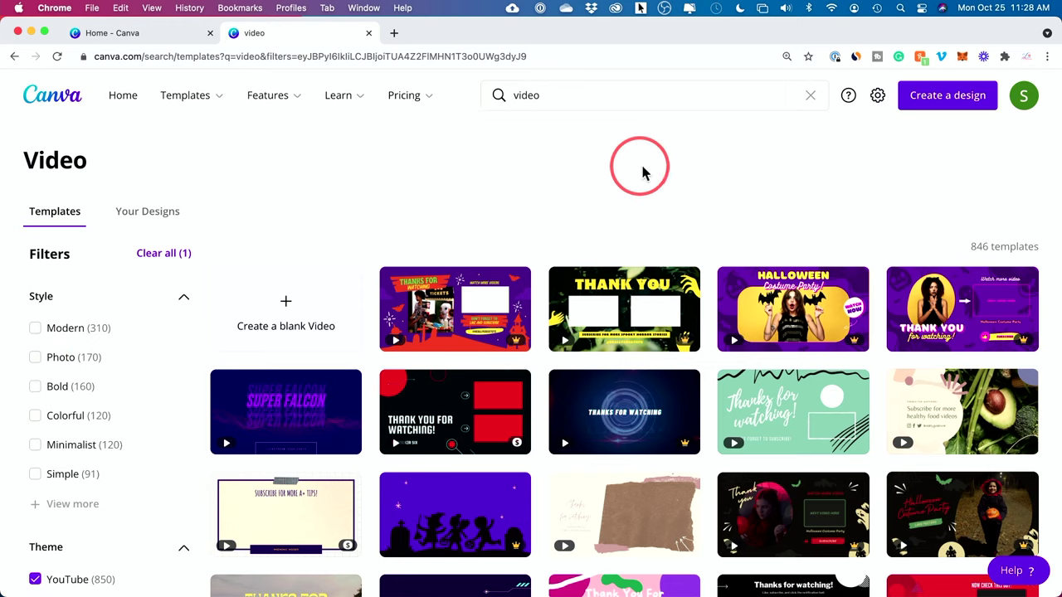
scroll(642, 171, down, 3)
scroll(537, 396, down, 5)
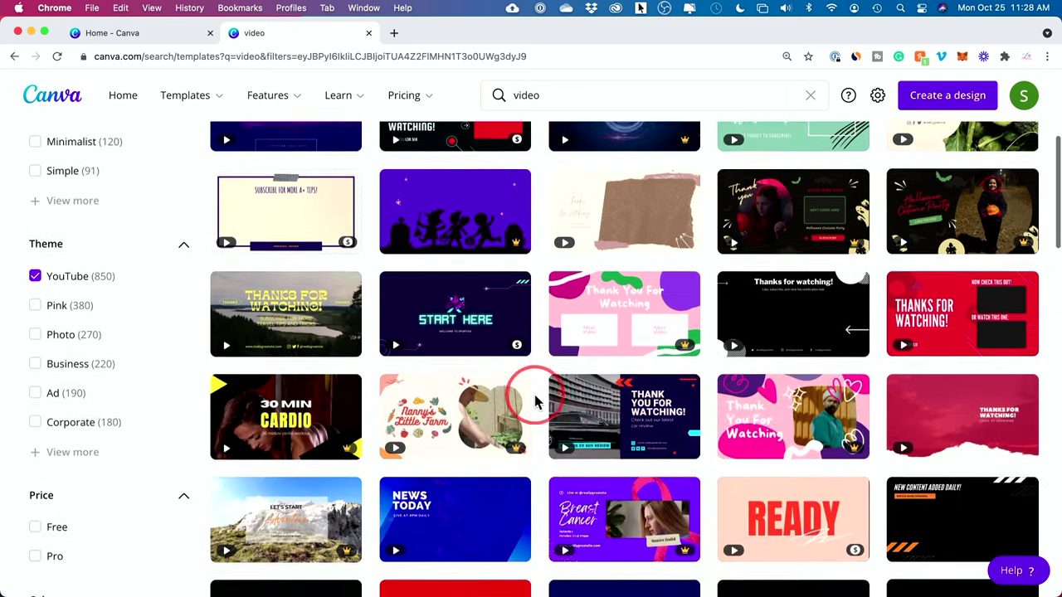
scroll(535, 402, down, 4)
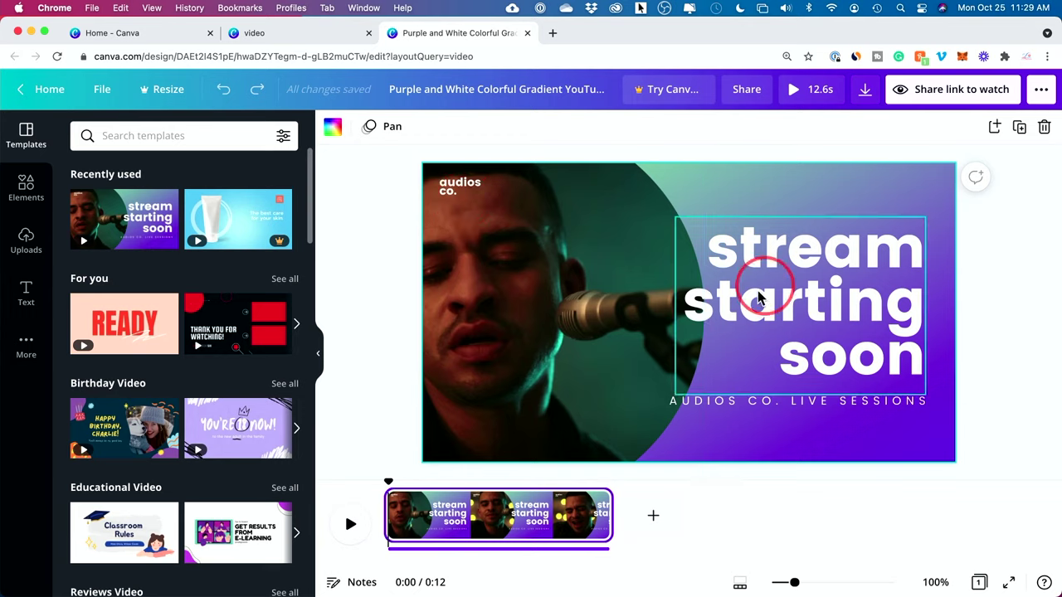
click(350, 524)
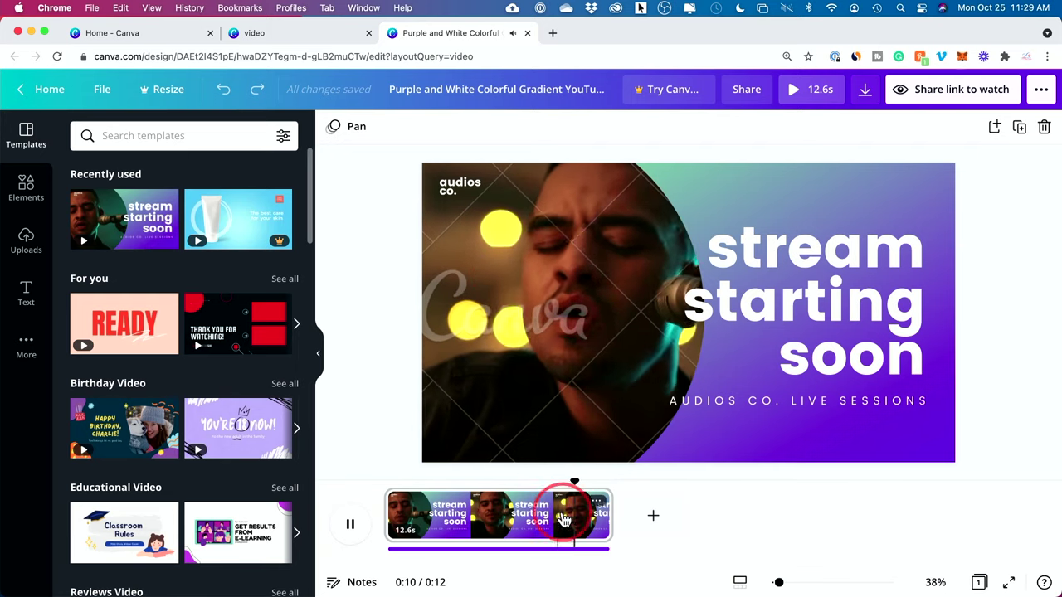
click(357, 526)
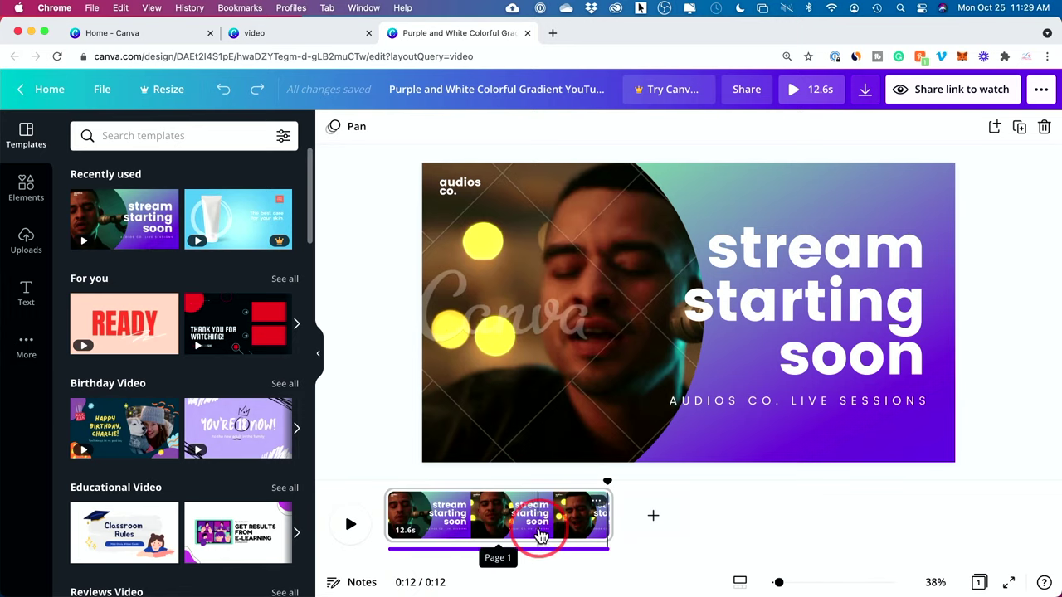
click(654, 516)
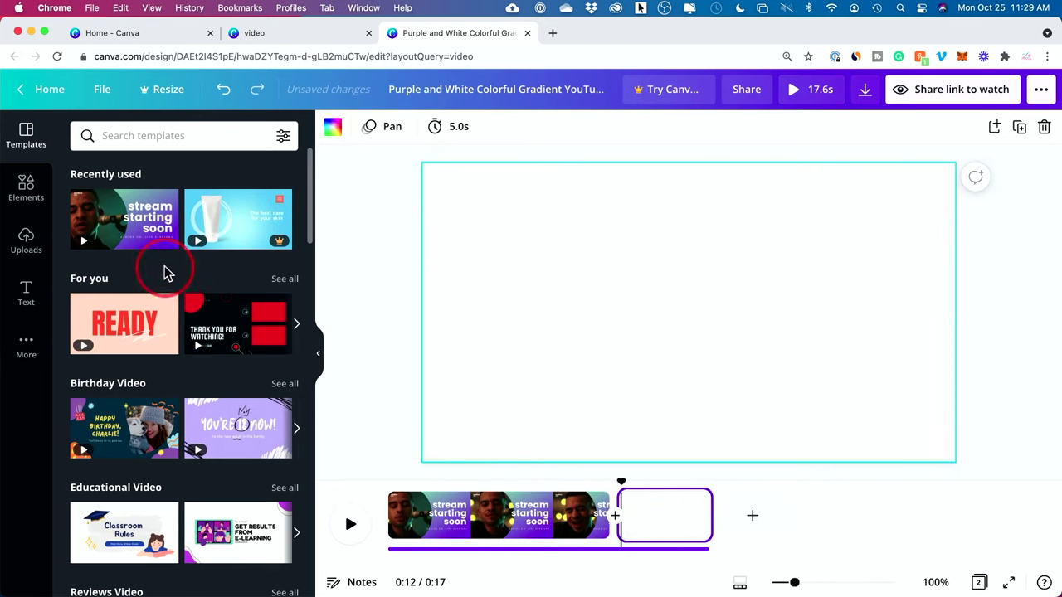
click(124, 229)
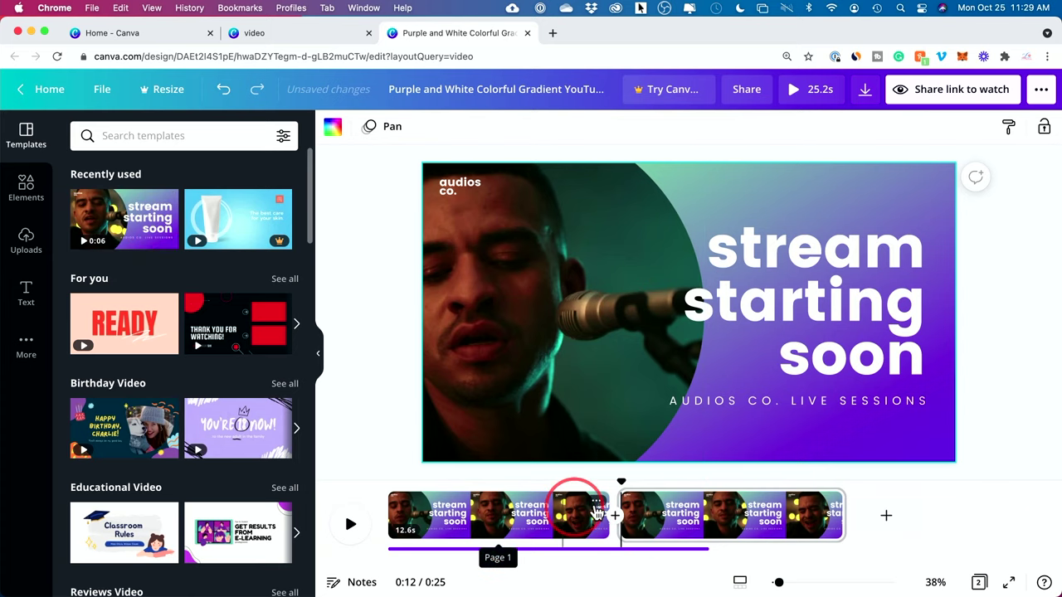
click(831, 505)
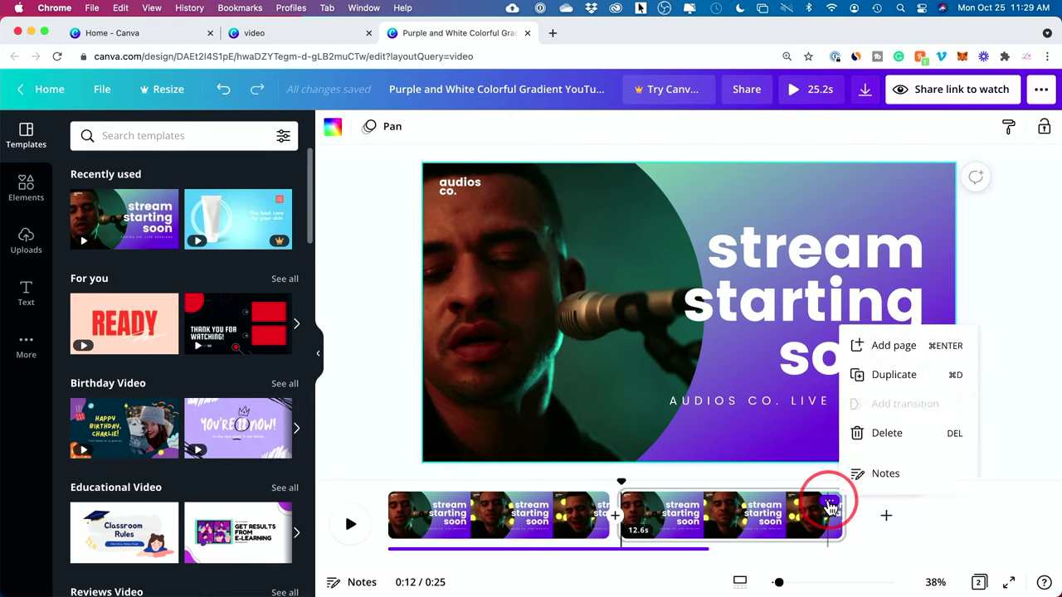
click(880, 435)
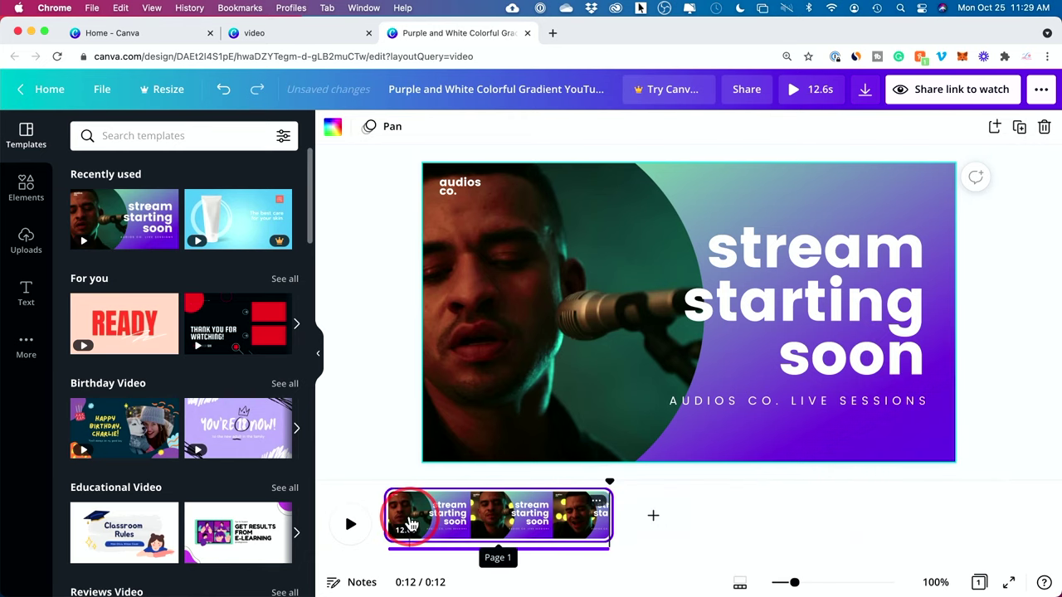
drag(410, 525, 551, 519)
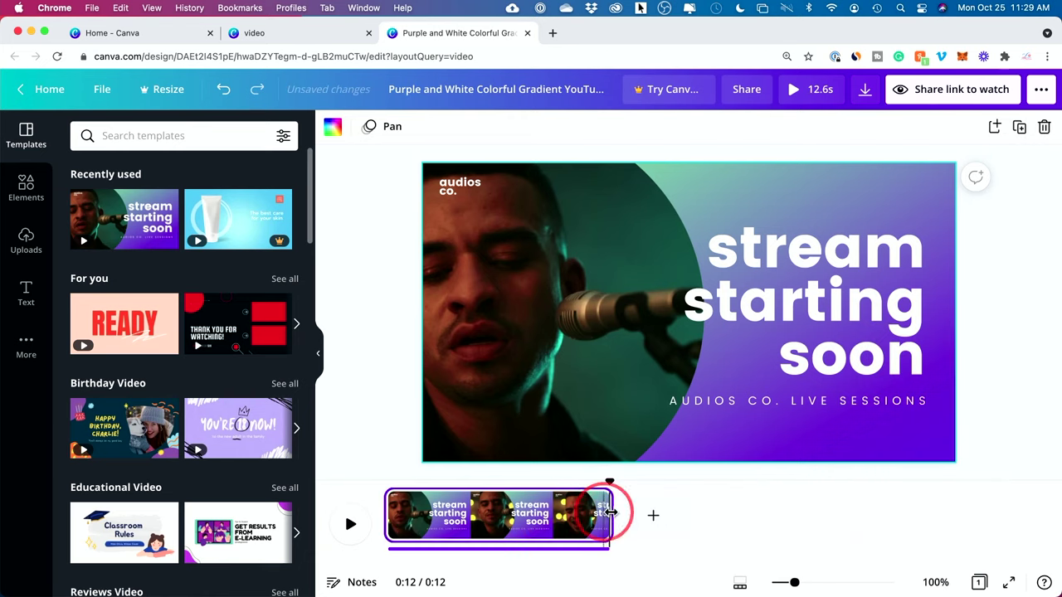
click(647, 519)
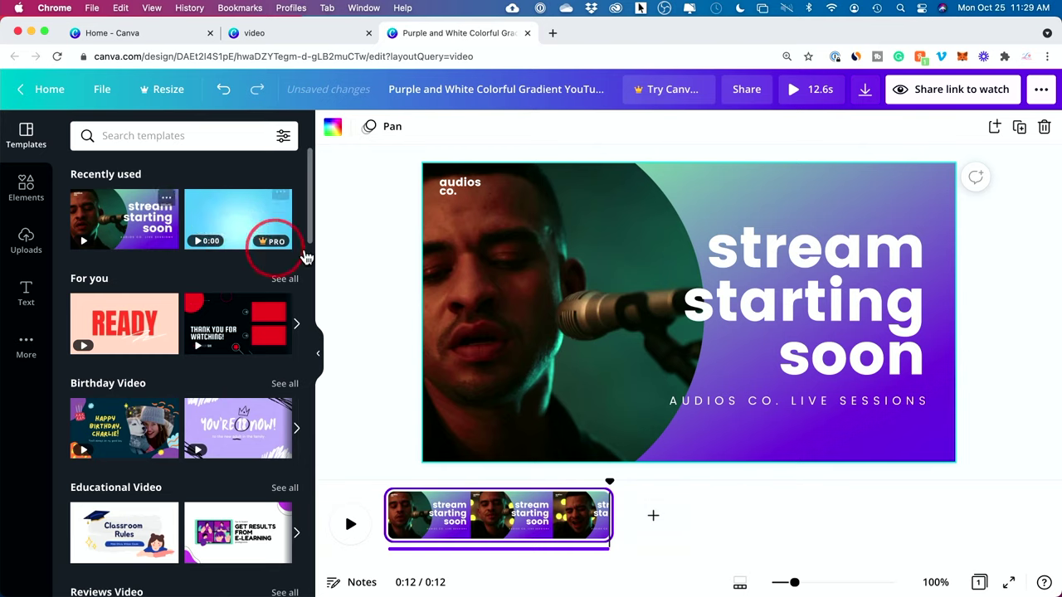
drag(395, 262, 550, 262)
drag(561, 300, 592, 368)
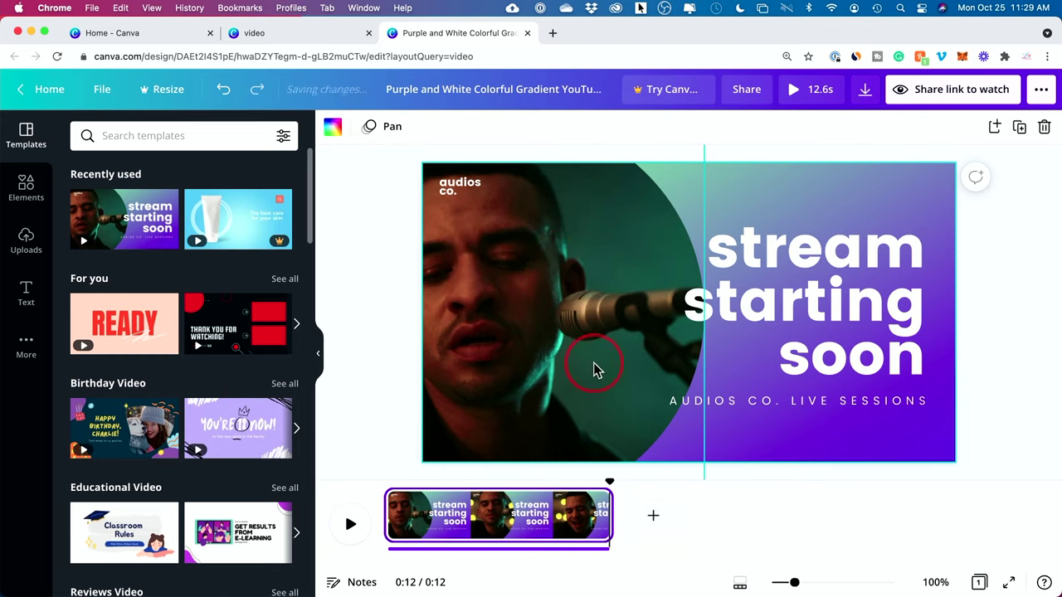
click(655, 517)
drag(137, 386, 636, 285)
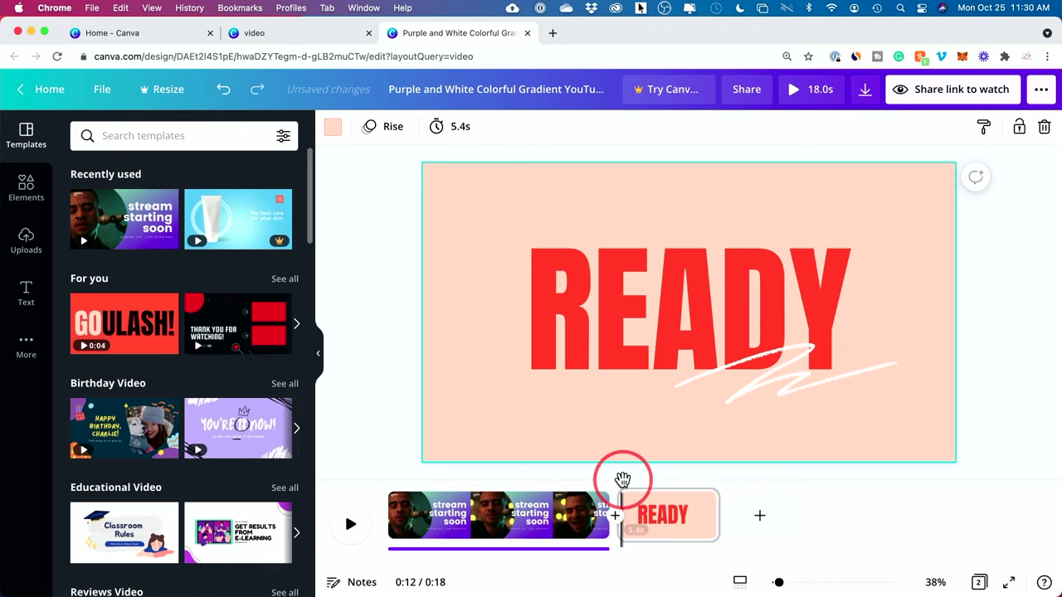
drag(623, 481, 552, 484)
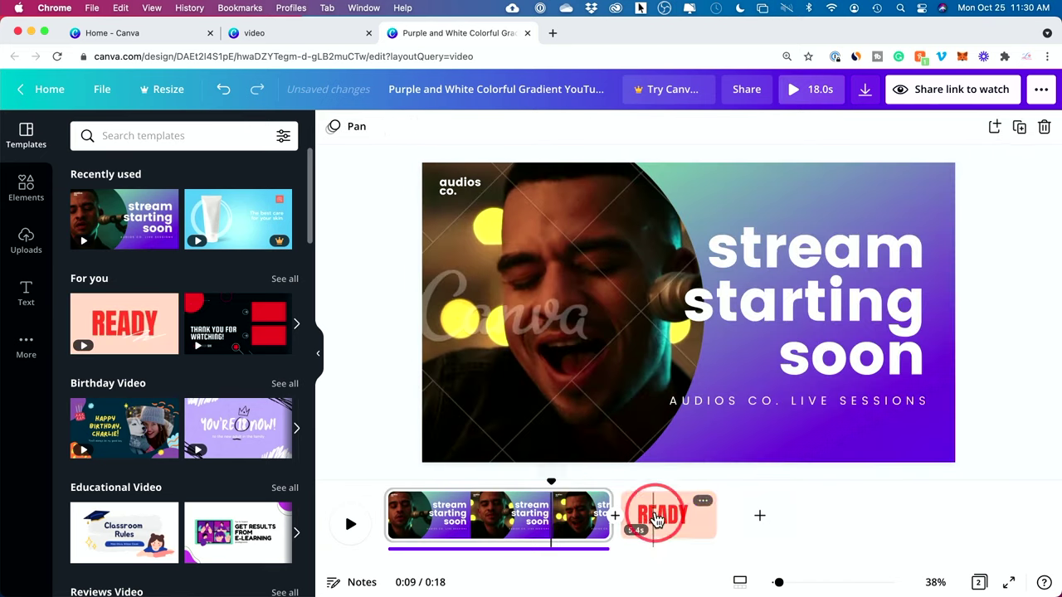
right_click(707, 506)
click(755, 435)
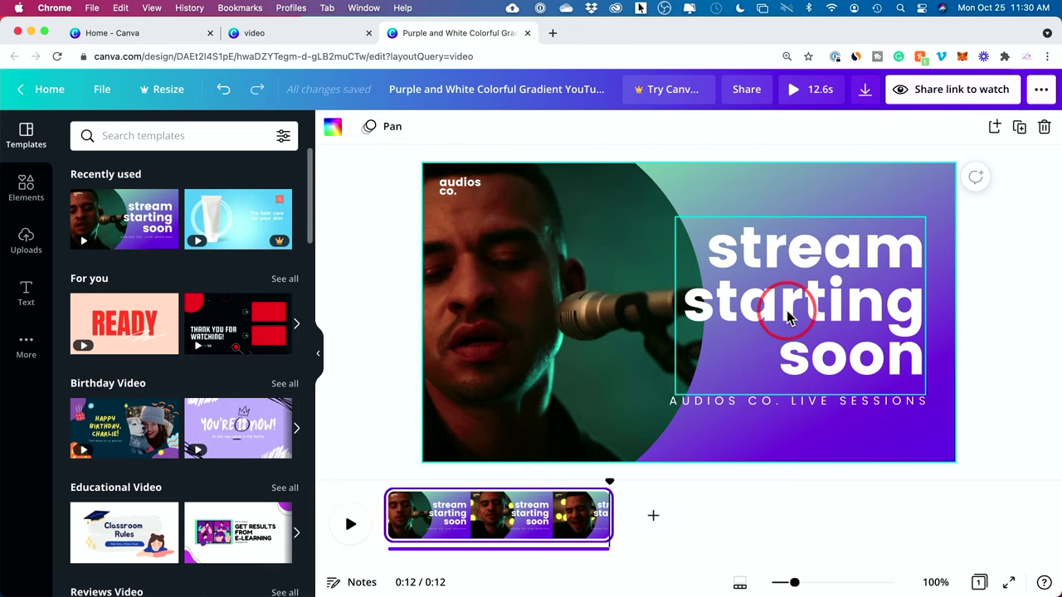
Step: Select the background video and list the uploaded videos
click(548, 283)
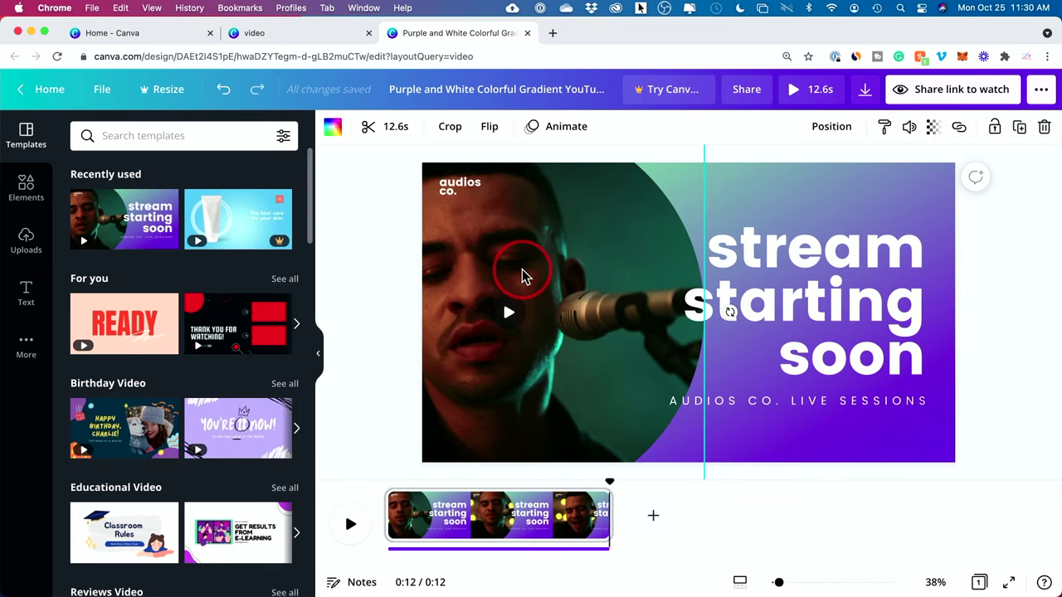
right_click(531, 249)
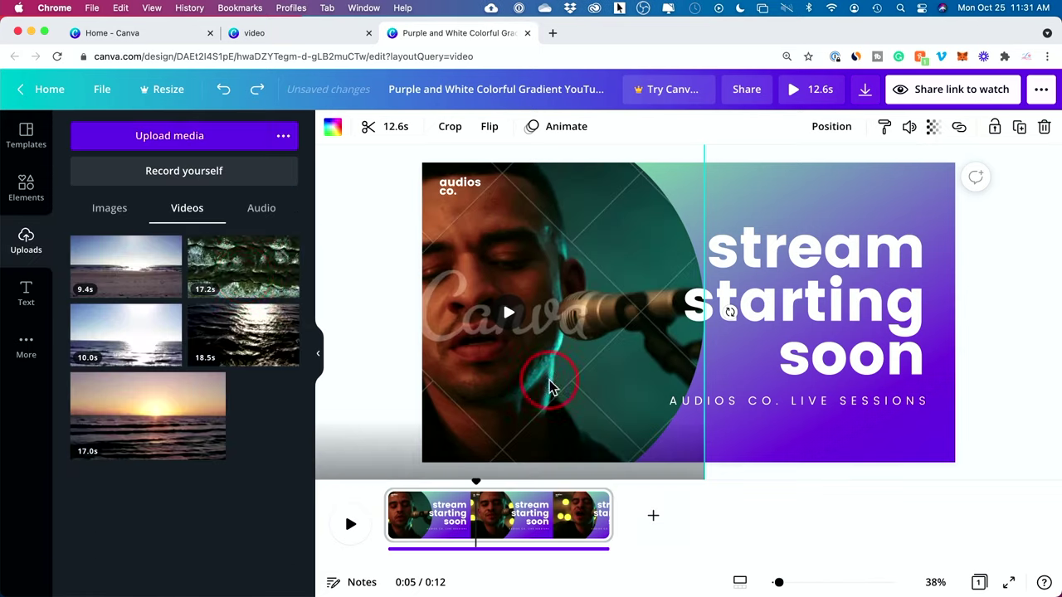
click(169, 233)
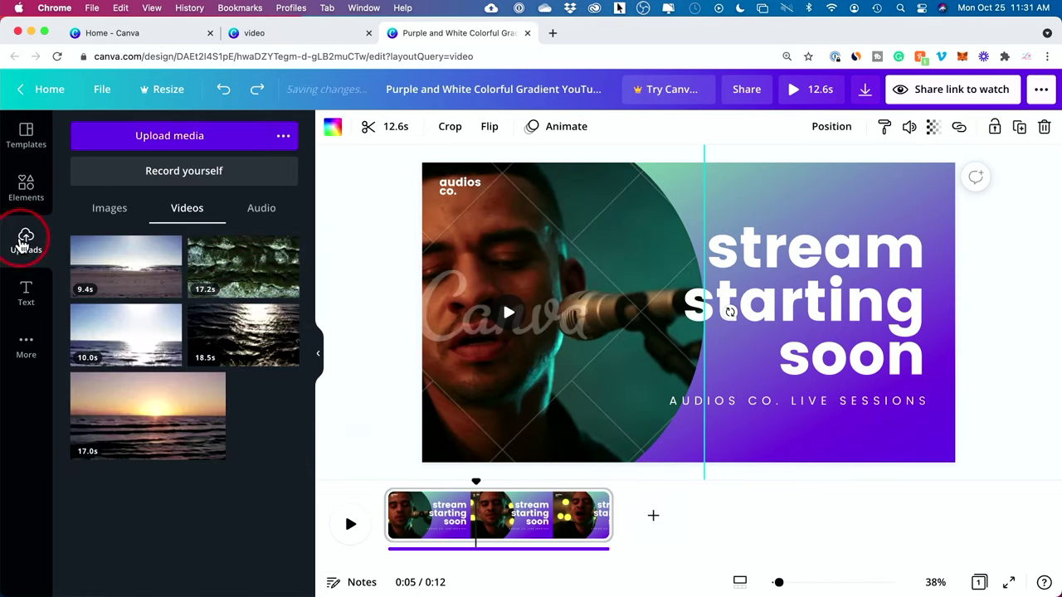
click(26, 254)
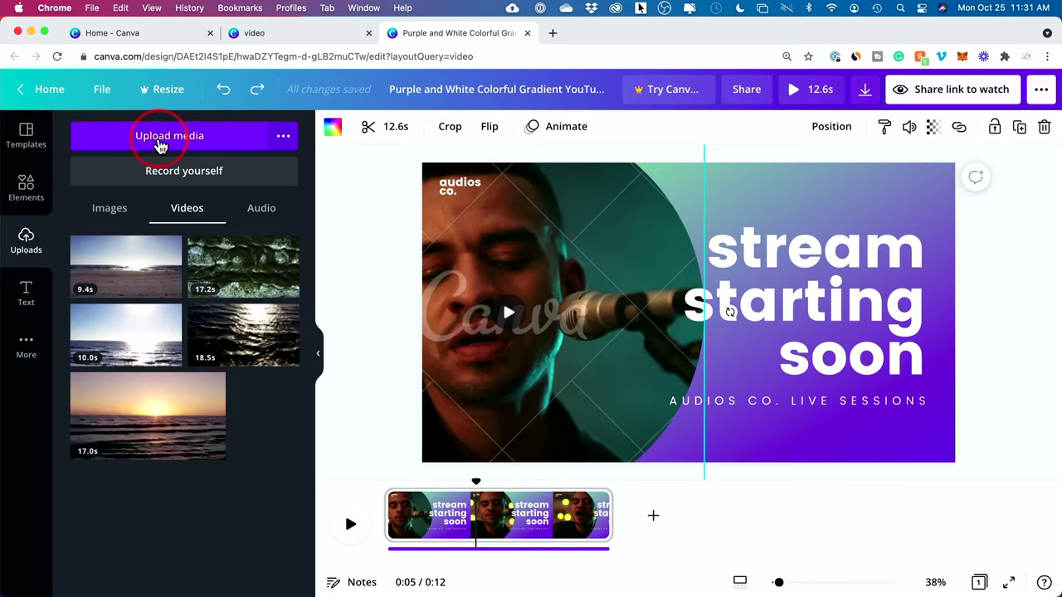
Step: Try Record yourself, then dismiss the camera permission warnings
click(173, 166)
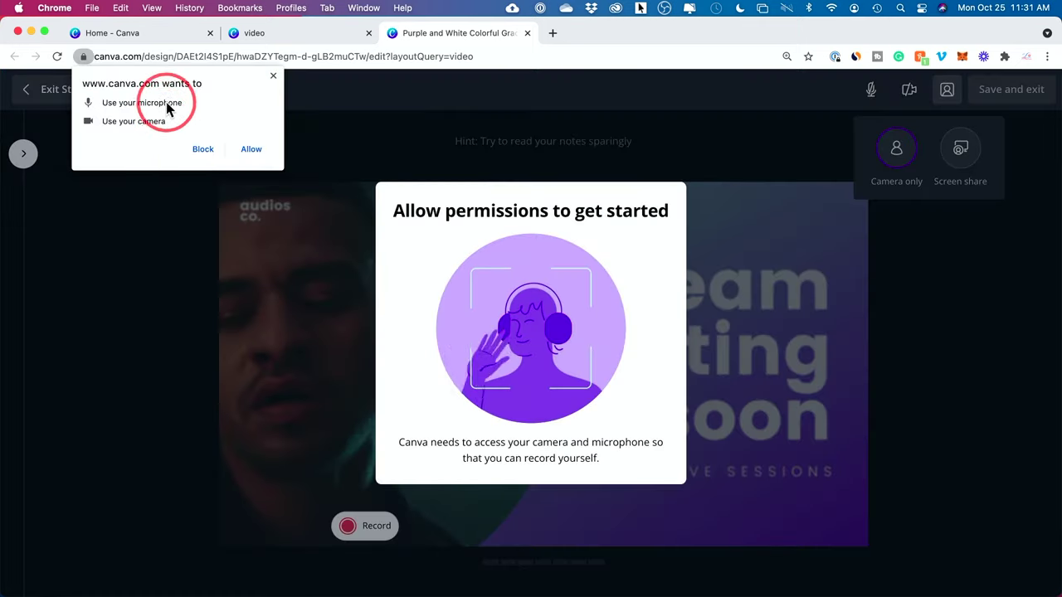
click(272, 78)
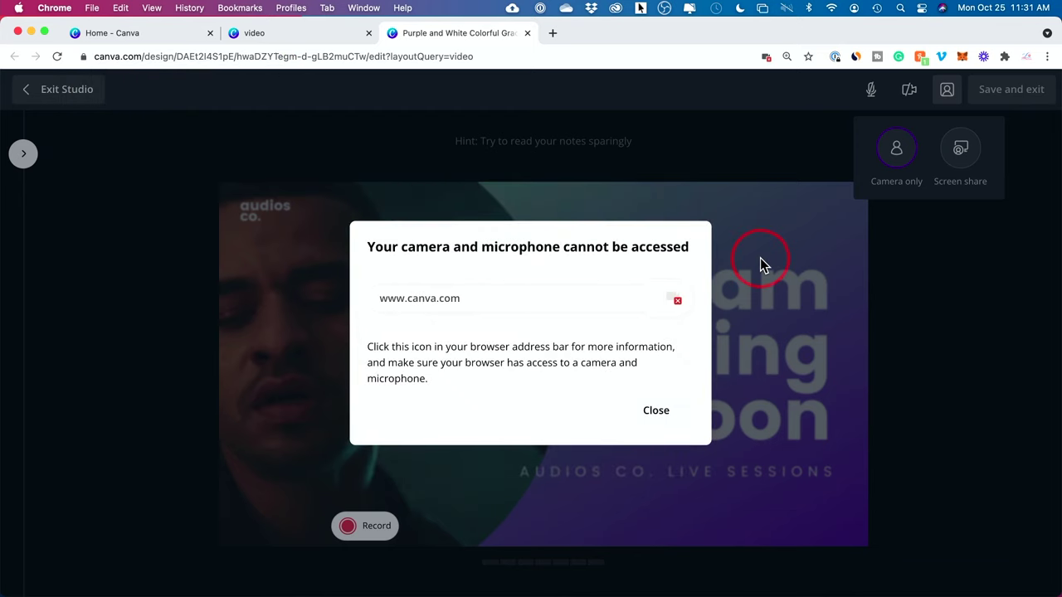
click(656, 411)
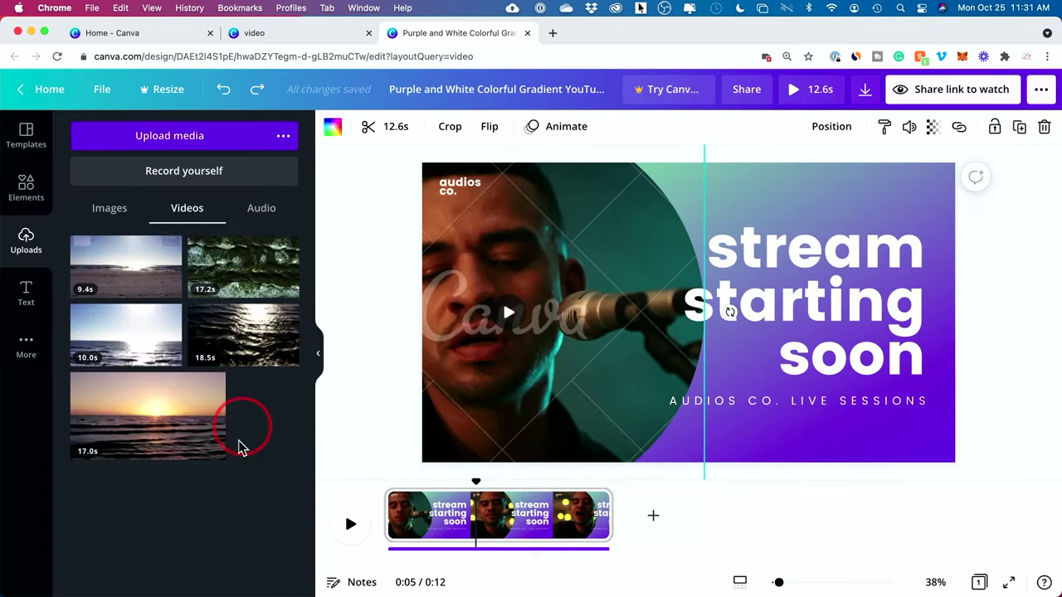
Step: Drag the 17.0s sunset video into the background frame and reposition the title
mouse_move(193, 437)
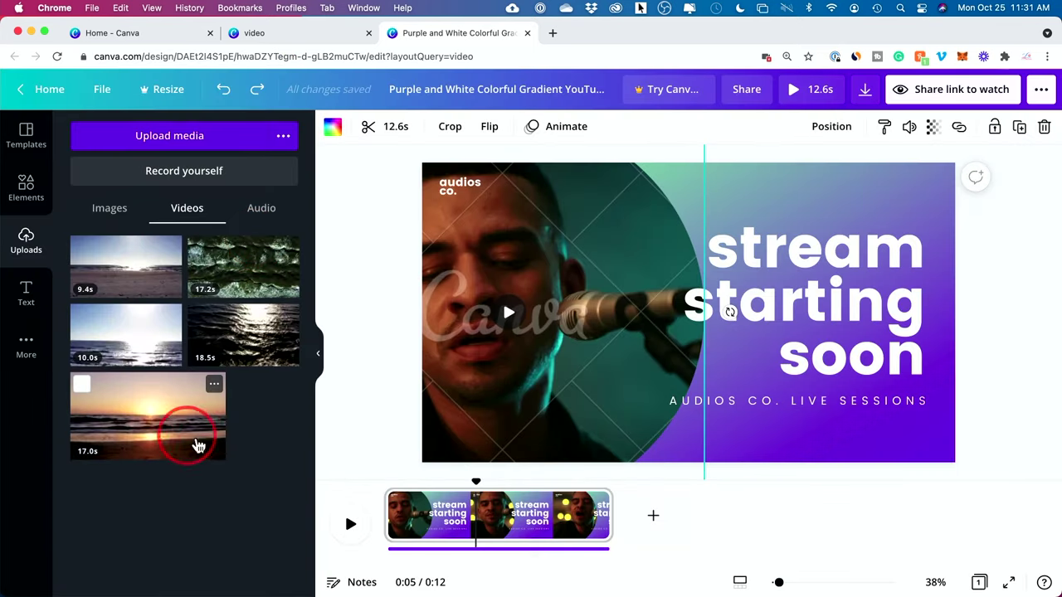
drag(200, 447, 476, 347)
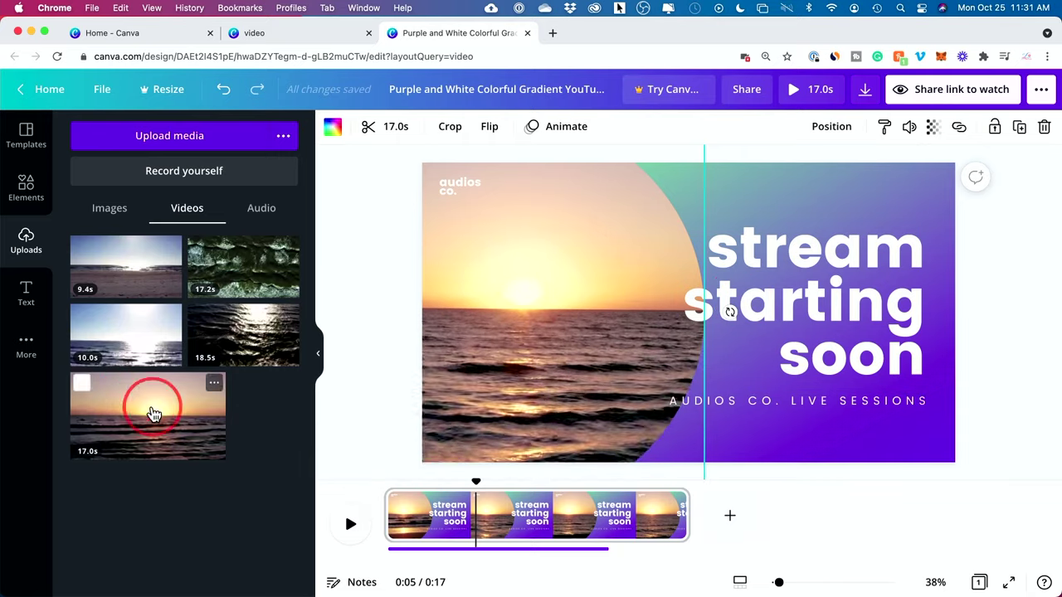
drag(154, 413, 764, 195)
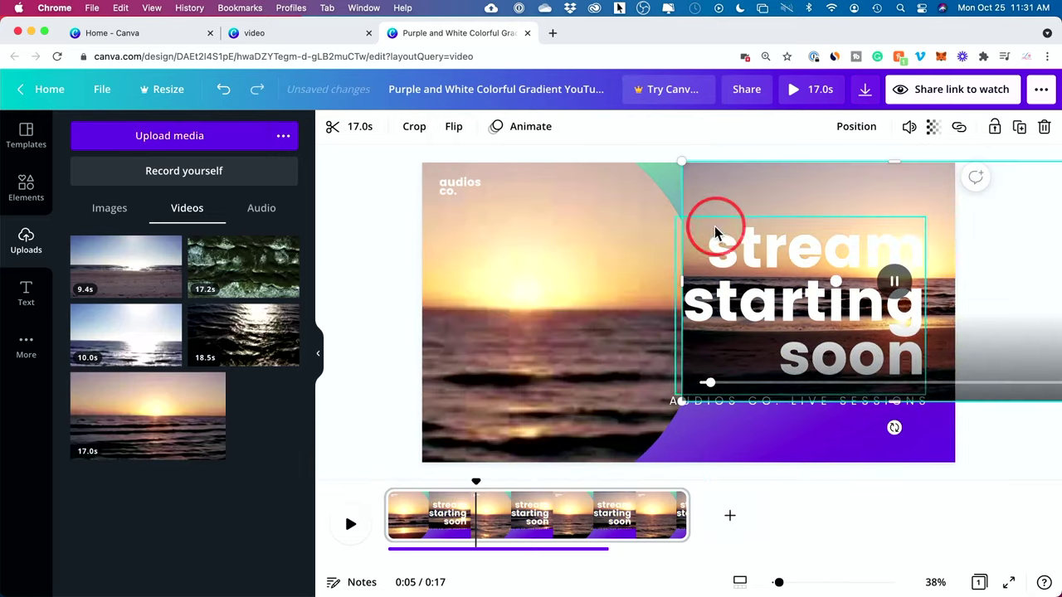
drag(904, 197, 632, 222)
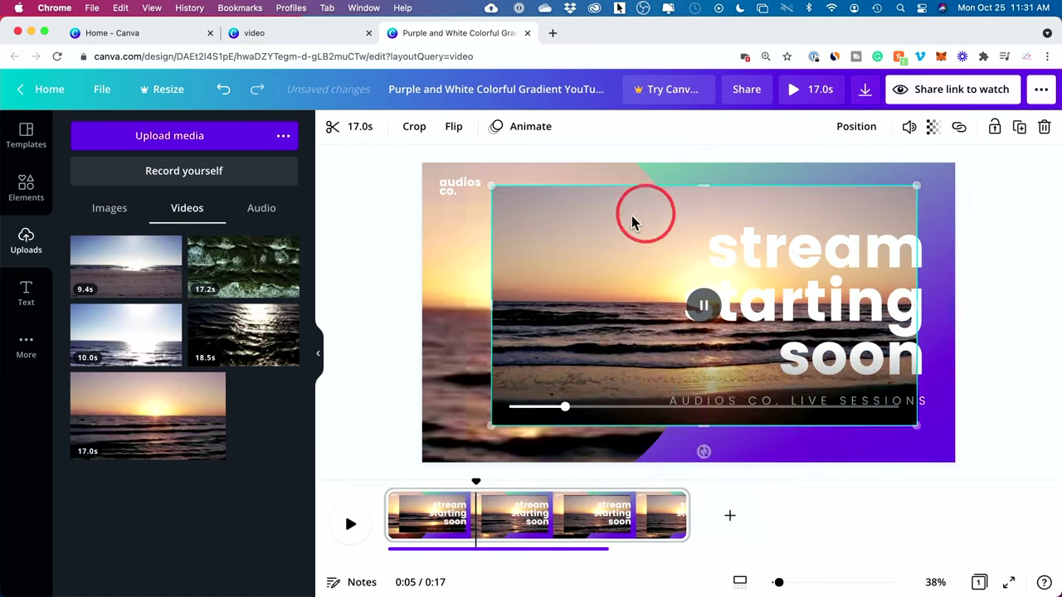
drag(488, 184, 724, 317)
drag(764, 360, 835, 356)
Step: Delete the small extra sunset copy and preview the video full screen
click(873, 417)
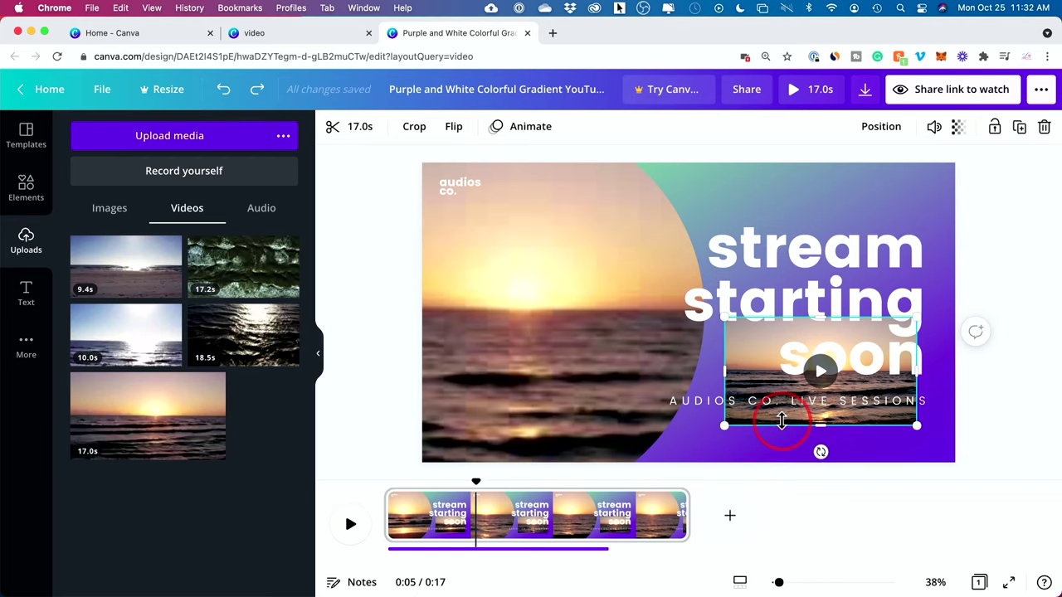
key(Delete)
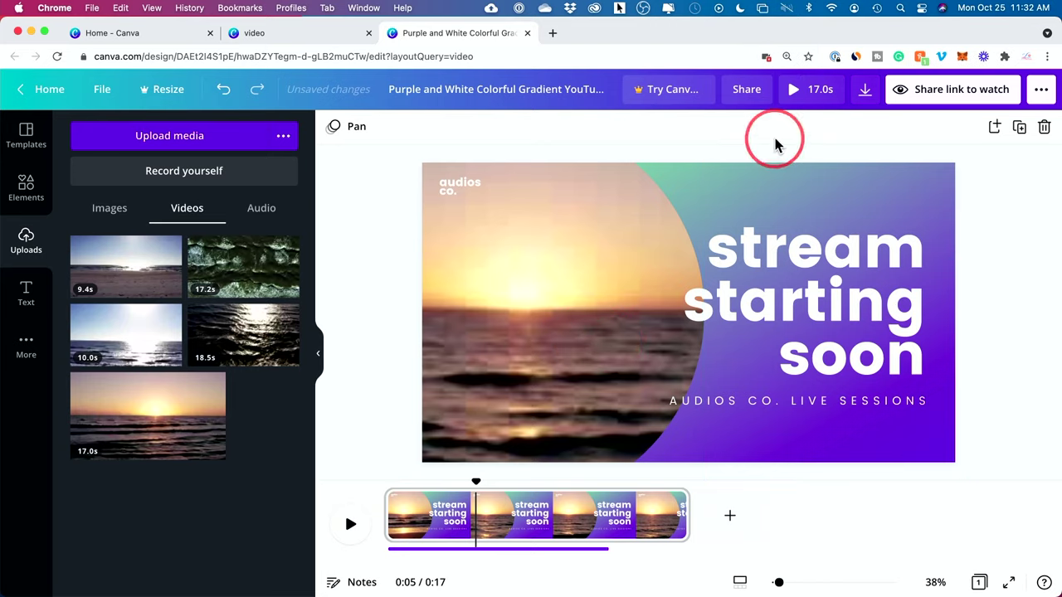
click(795, 89)
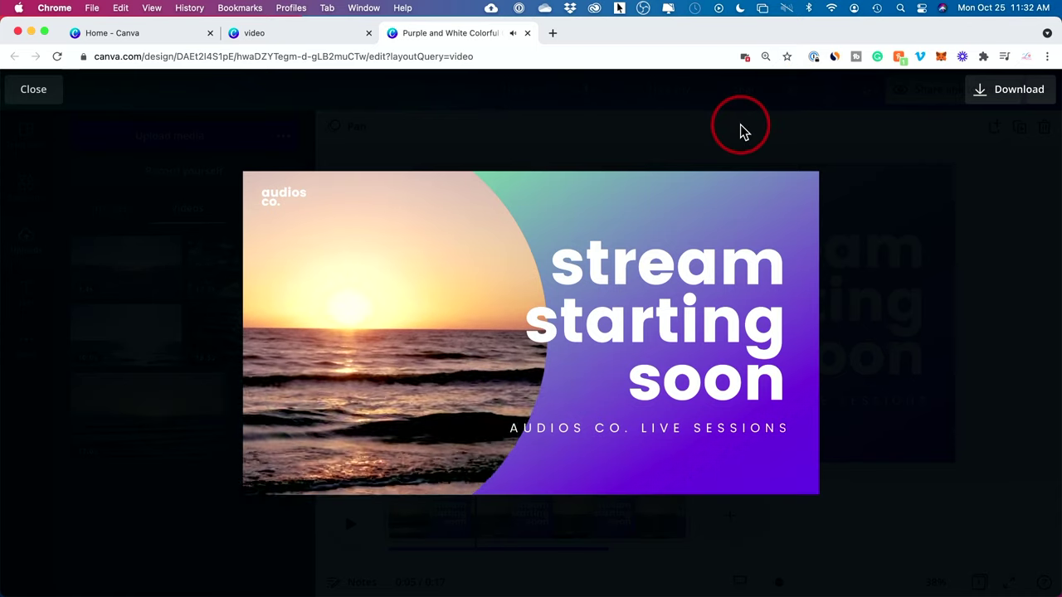
Step: Exit the preview and replace the title with 'canva video tutorial'
key(Escape)
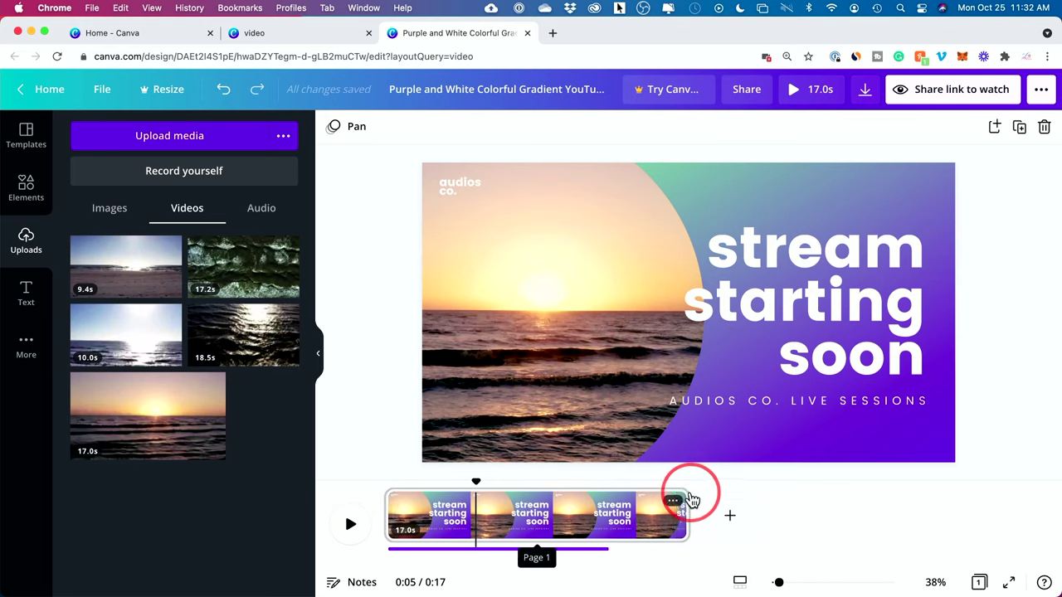
click(773, 310)
click(773, 310)
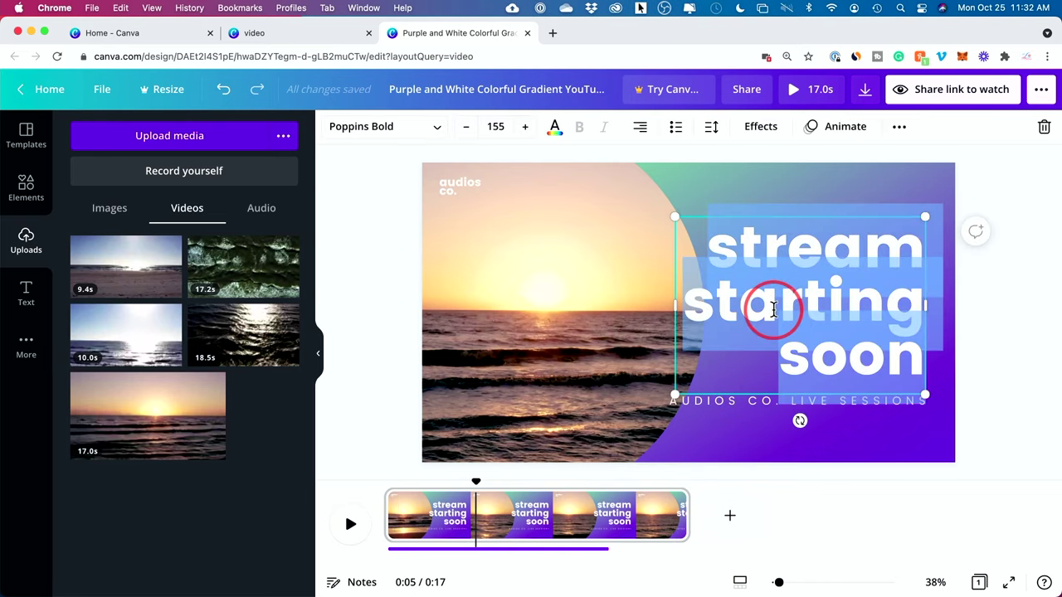
text(canva )
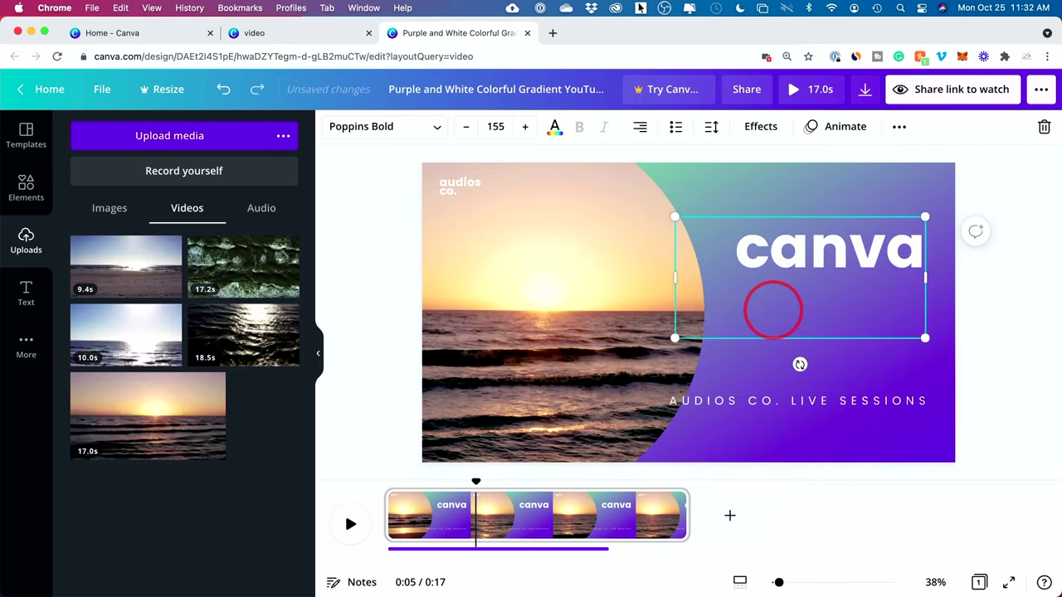
text(video tutorial)
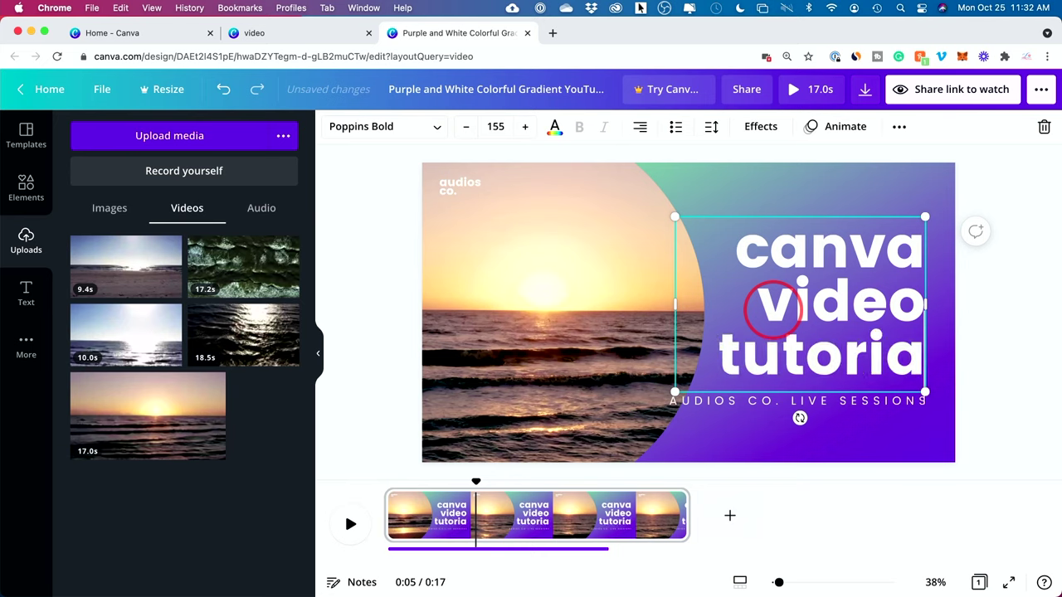
Step: Replace the 'AUDIOS CO. LIVE SESSIONS' subtitle with 'FOR BEGINNERS'
click(740, 403)
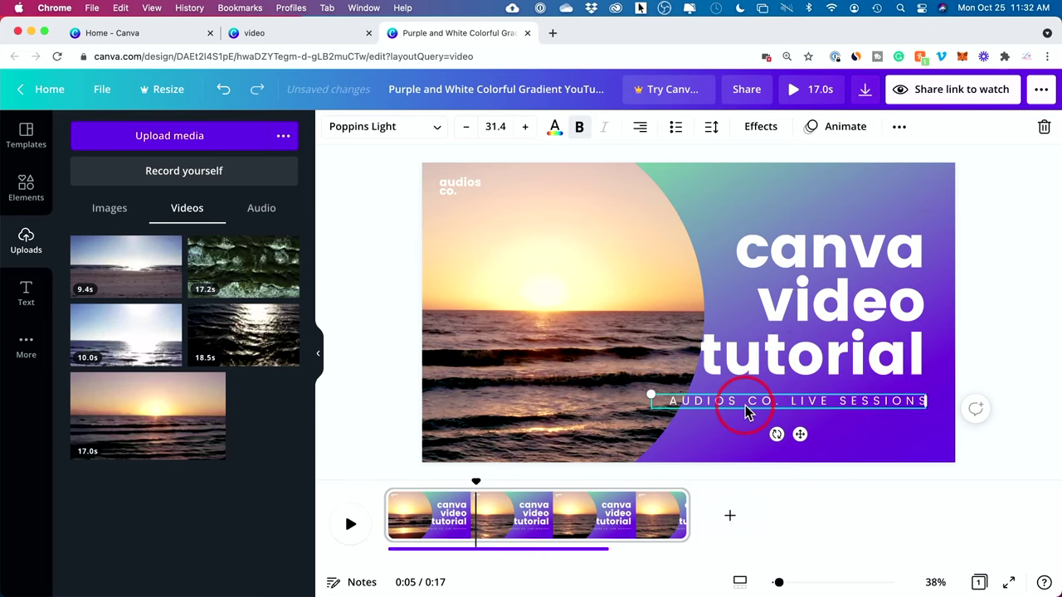
click(745, 404)
text(FOR BEGINNERS)
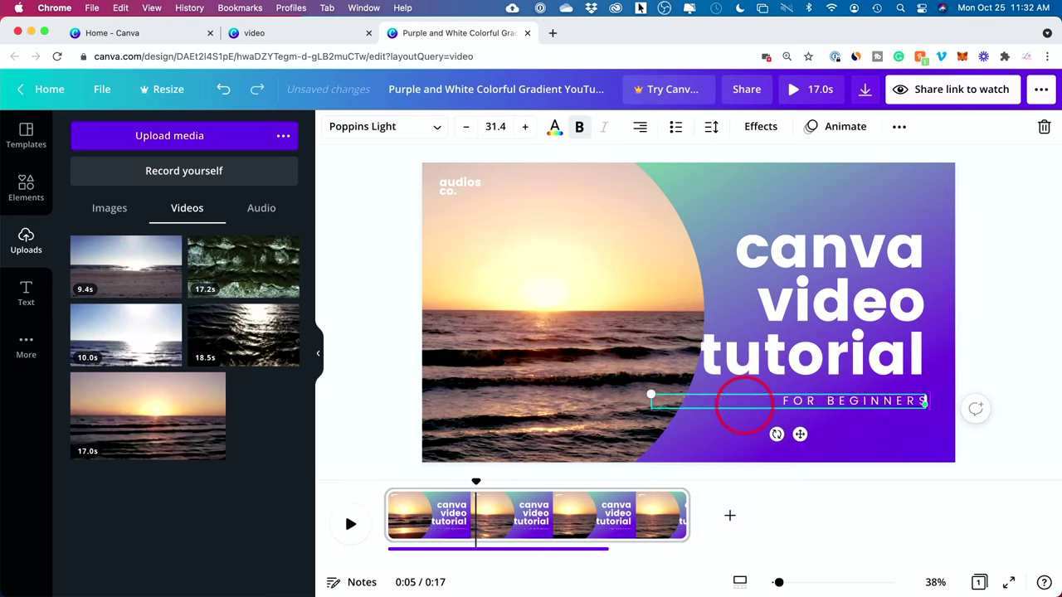
click(996, 321)
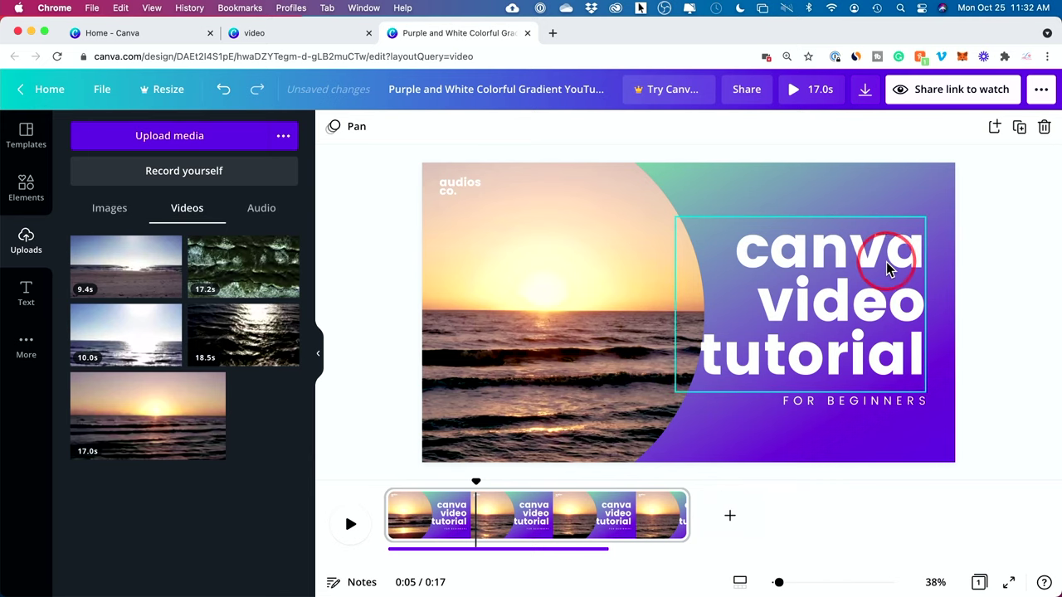
Step: Capitalise the title to 'Canva video tutorial' and select the whole title
click(763, 251)
click(773, 262)
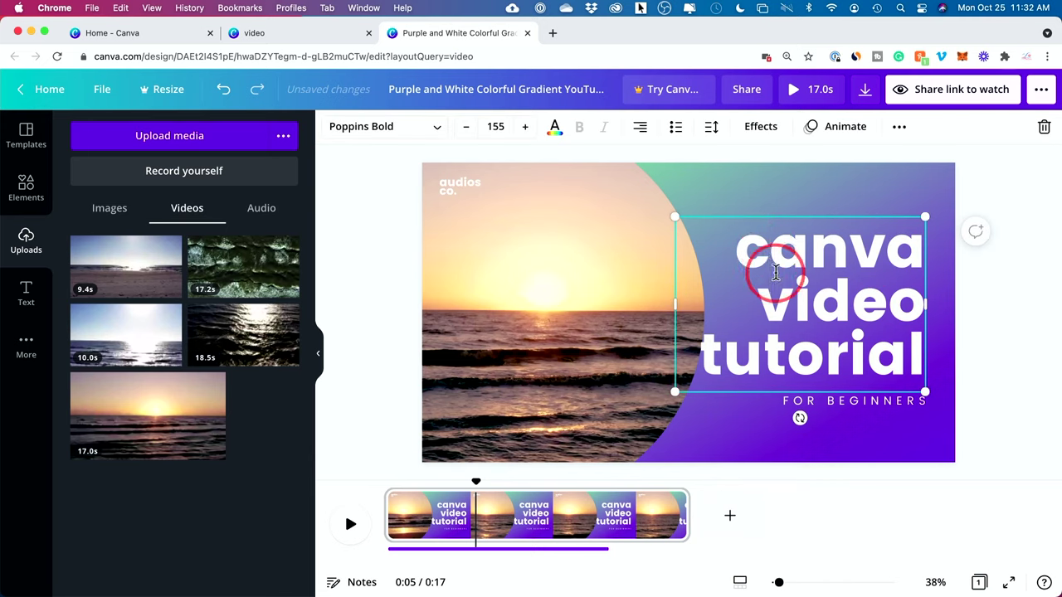
key(BackSpace)
text(C)
drag(729, 247, 932, 377)
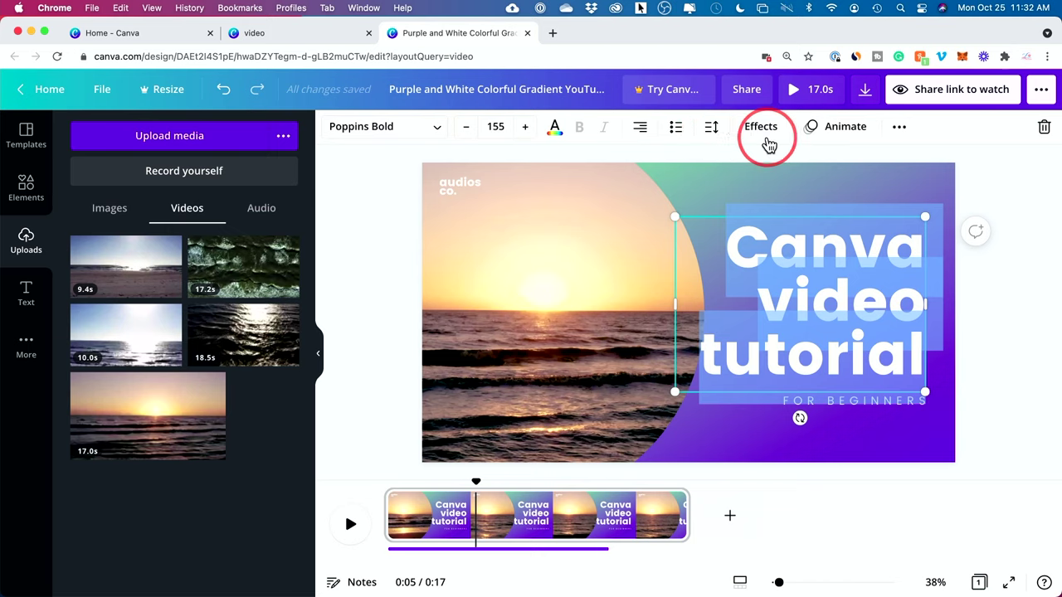
Step: Check the font list and nudge the title size to 154, then back to 155
click(426, 140)
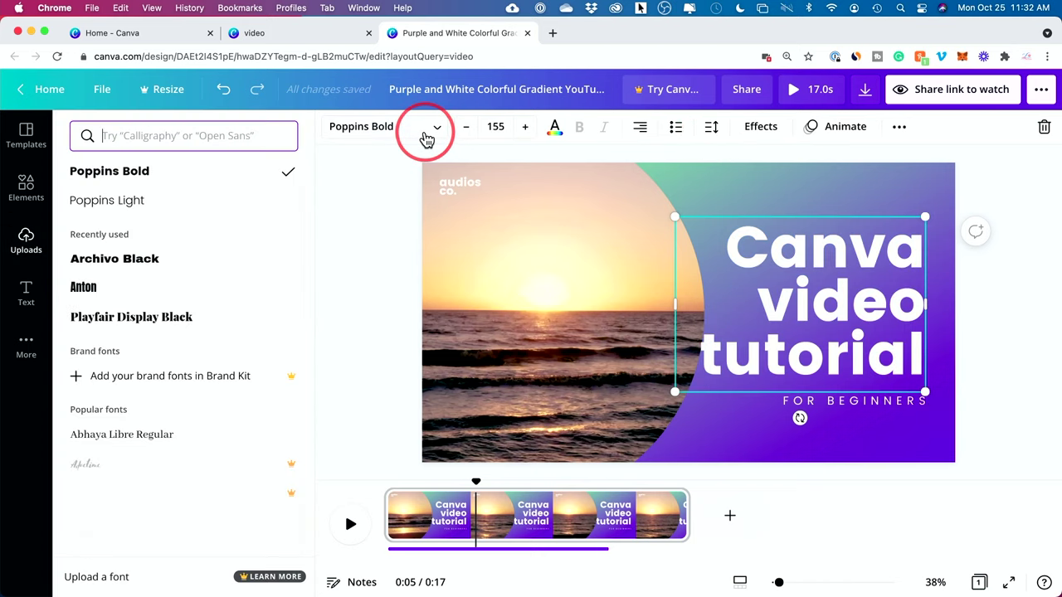
click(466, 129)
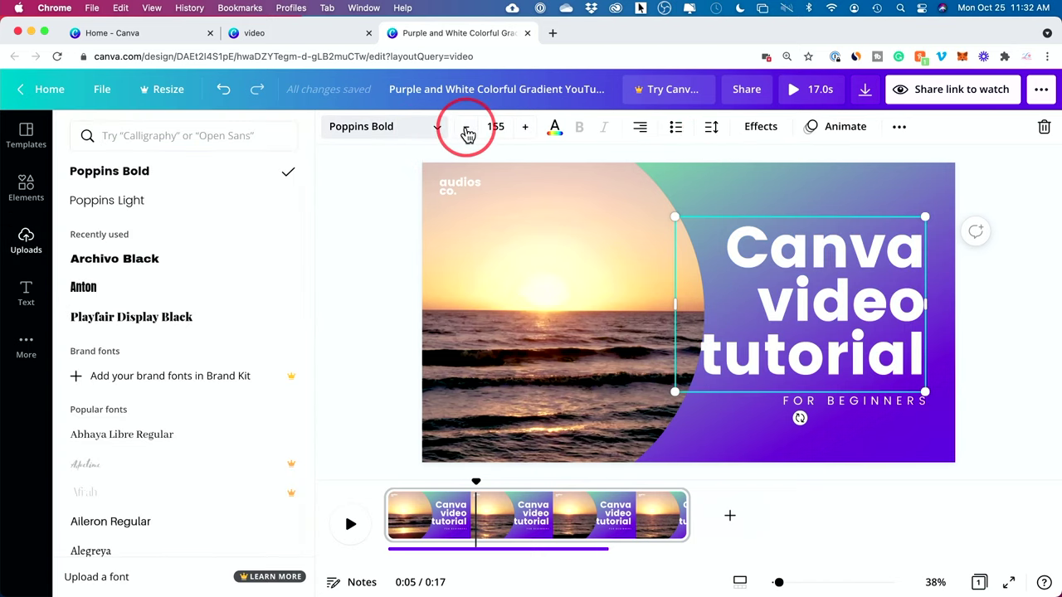
click(526, 130)
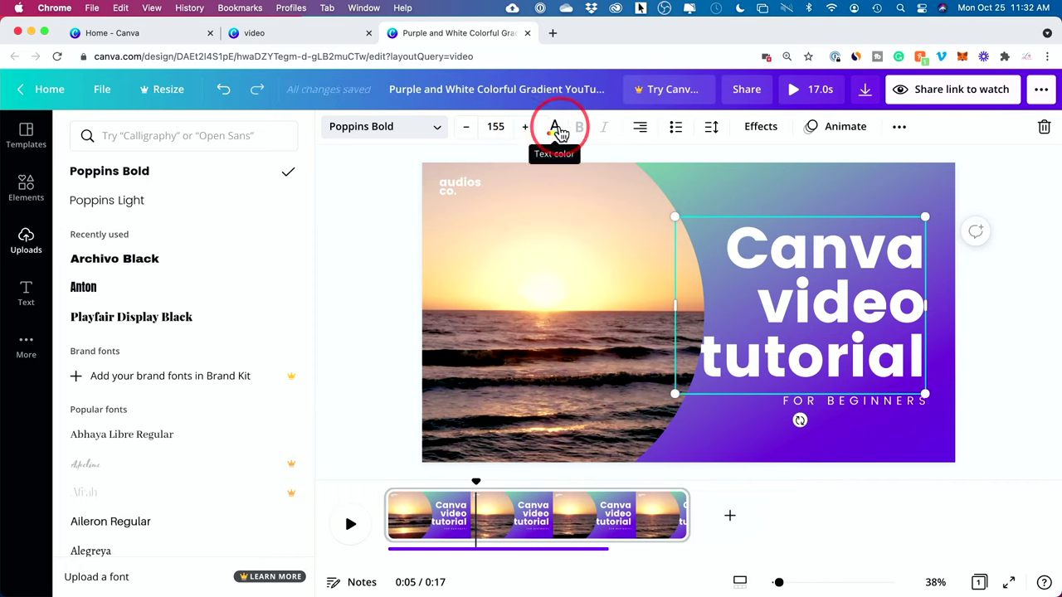
Step: Try the Shadow effect on the title, then switch to Lift
click(751, 133)
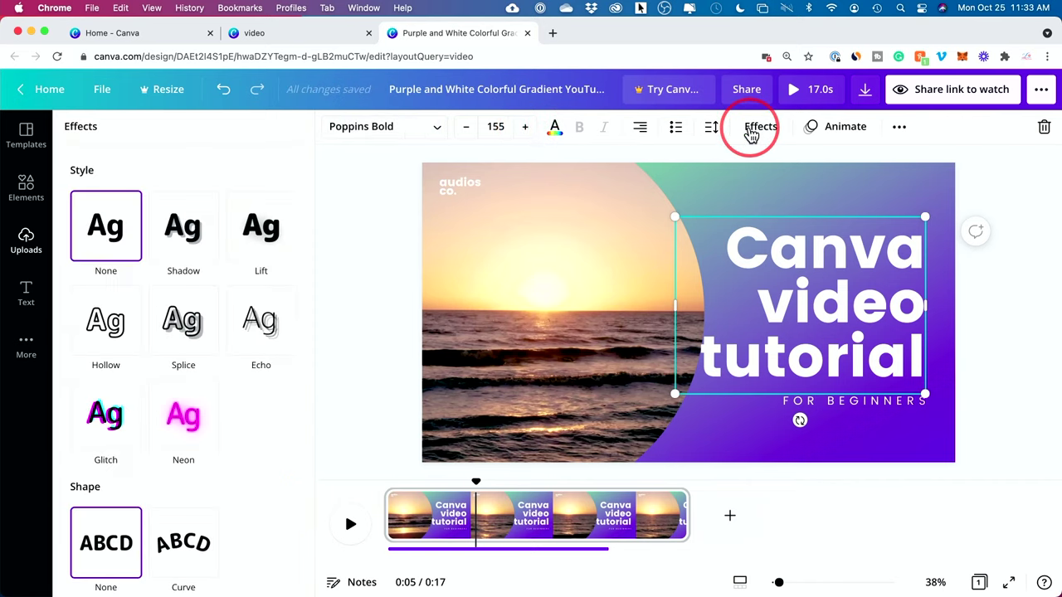
click(195, 227)
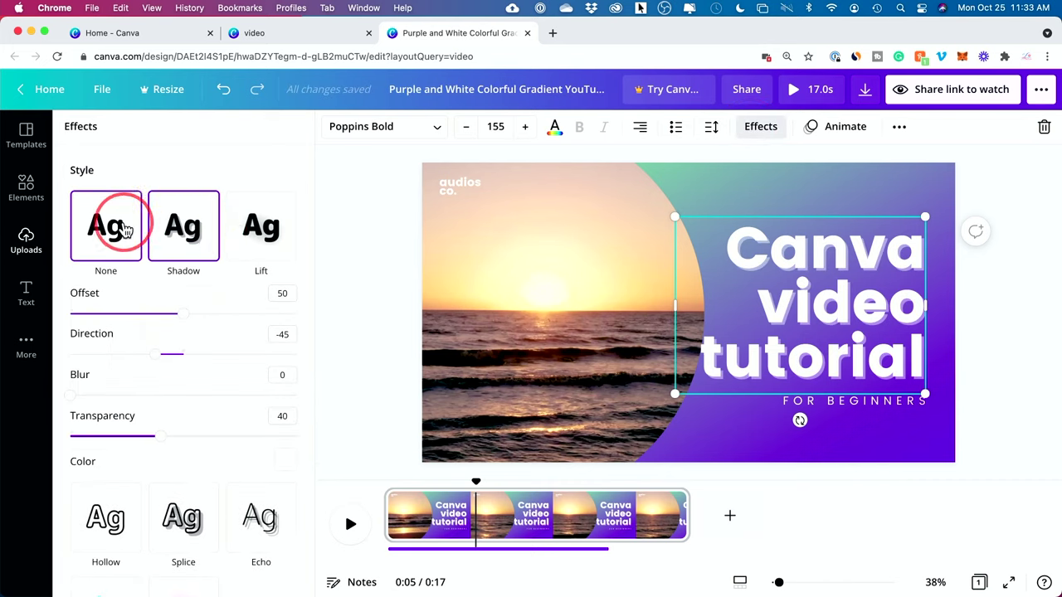
click(273, 230)
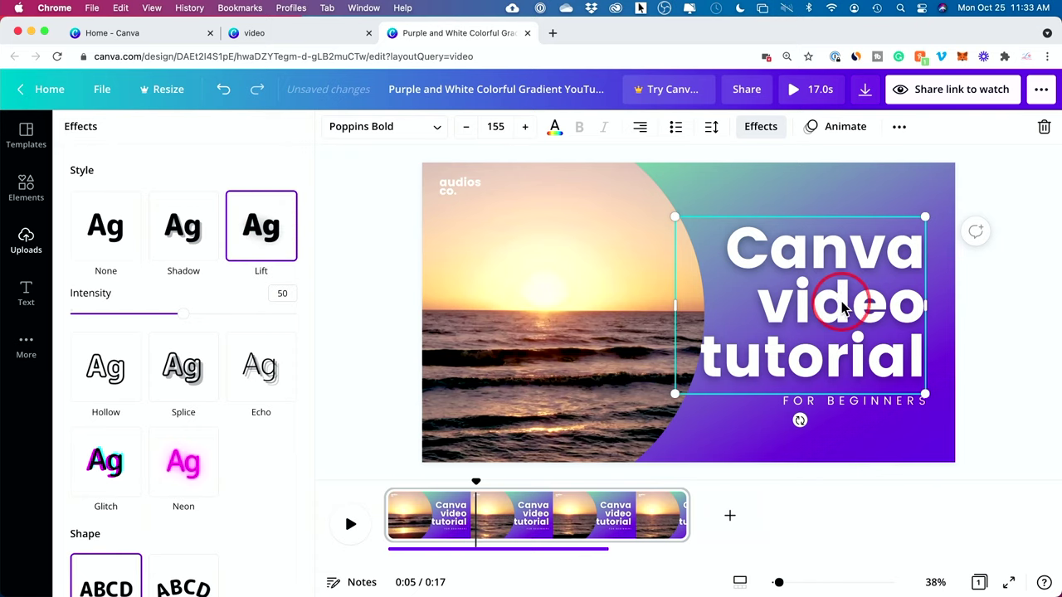
click(804, 261)
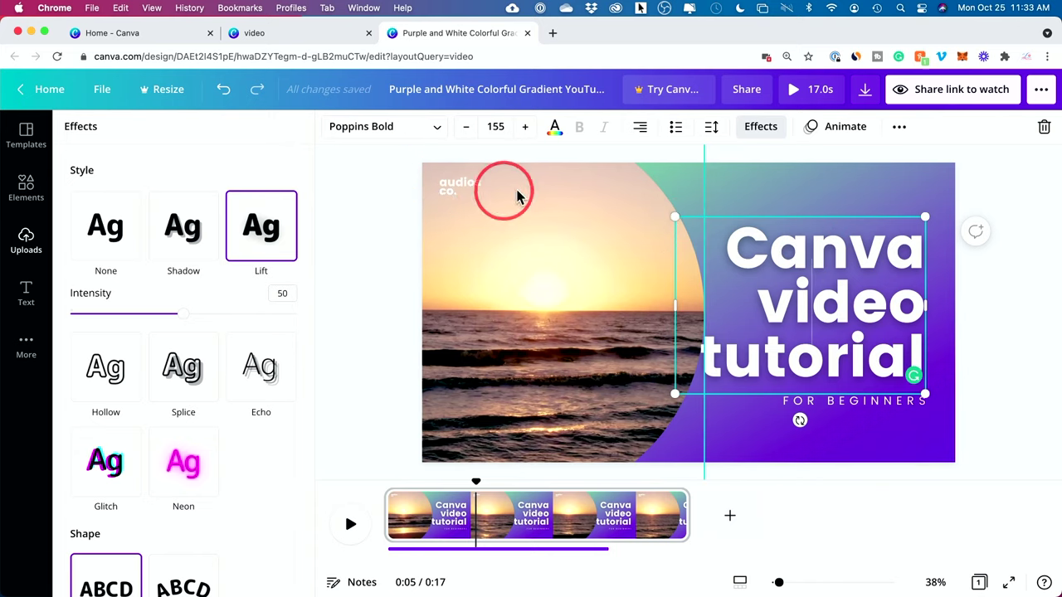
Step: Close the effects panel and nudge the title slightly to the right
click(383, 235)
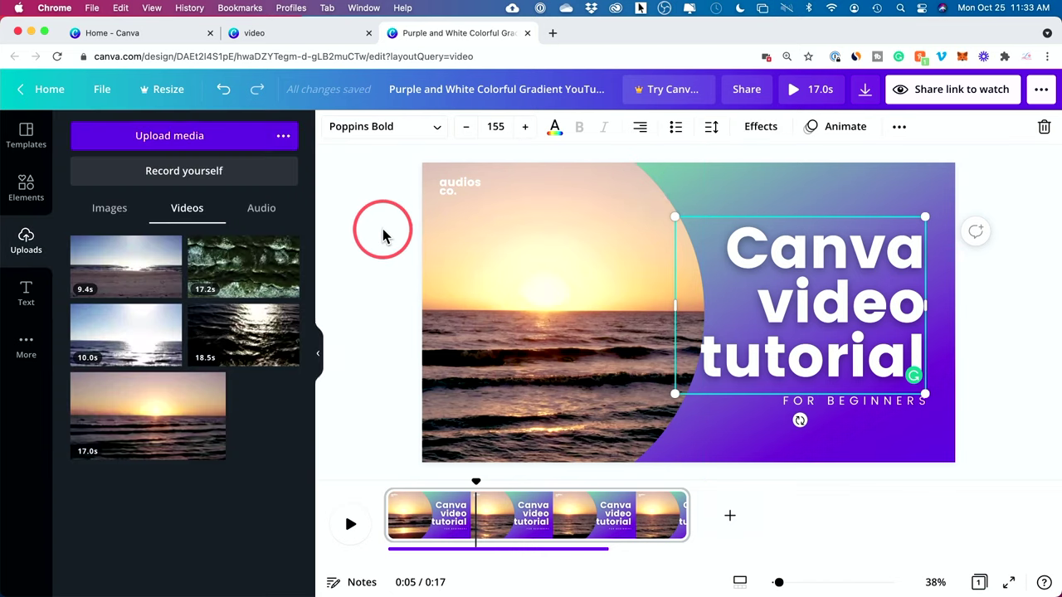
click(783, 286)
click(1054, 305)
click(790, 320)
drag(777, 319, 791, 319)
click(1003, 320)
click(601, 313)
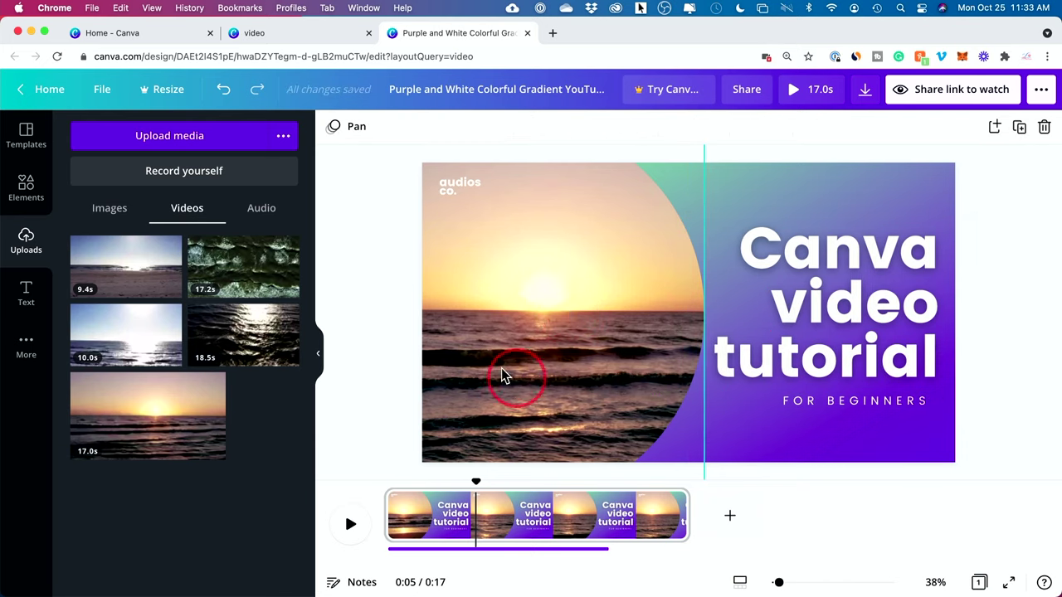
Step: Change the 'audios co.' logo text to Howfinity and move it to the top-left corner
click(536, 274)
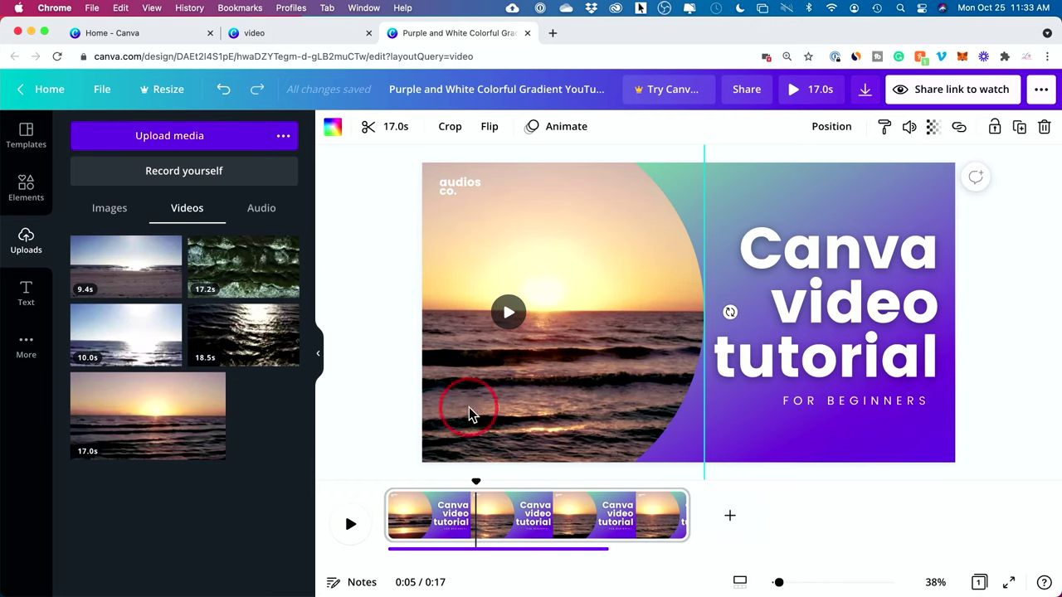
click(453, 199)
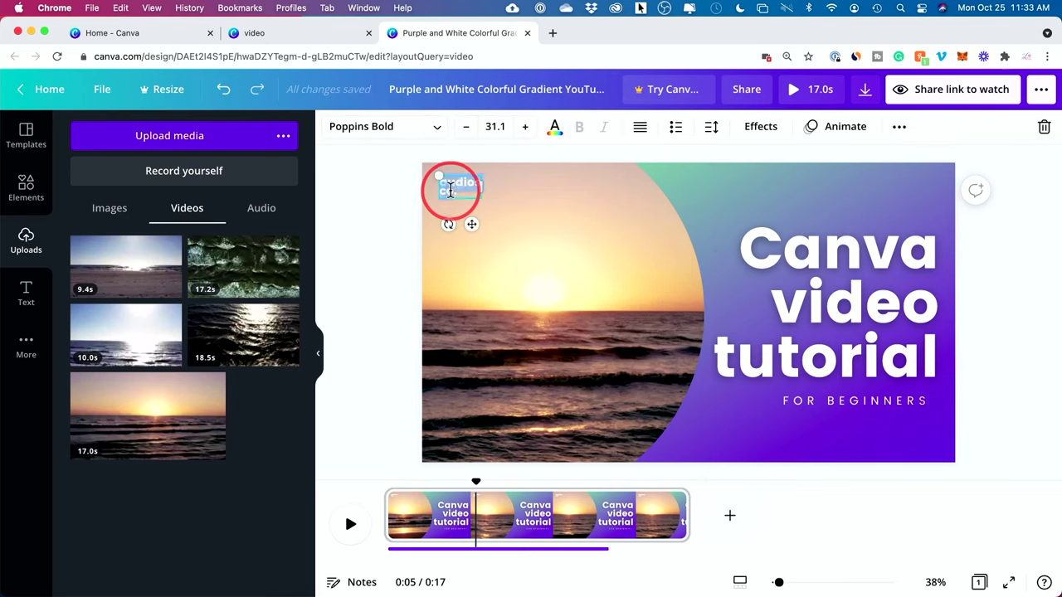
drag(476, 191, 473, 220)
click(384, 217)
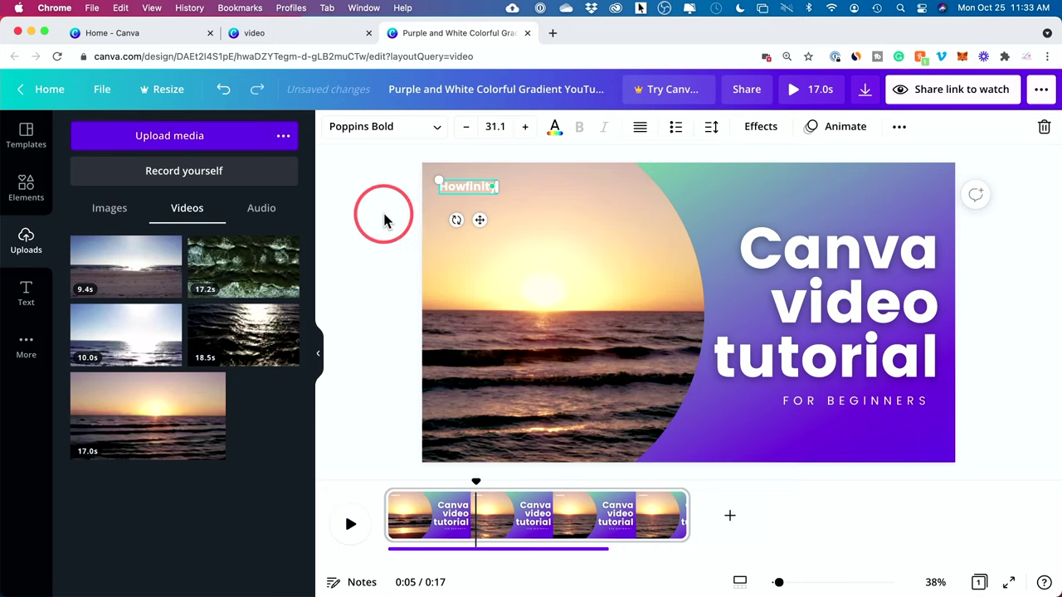
drag(473, 186, 475, 175)
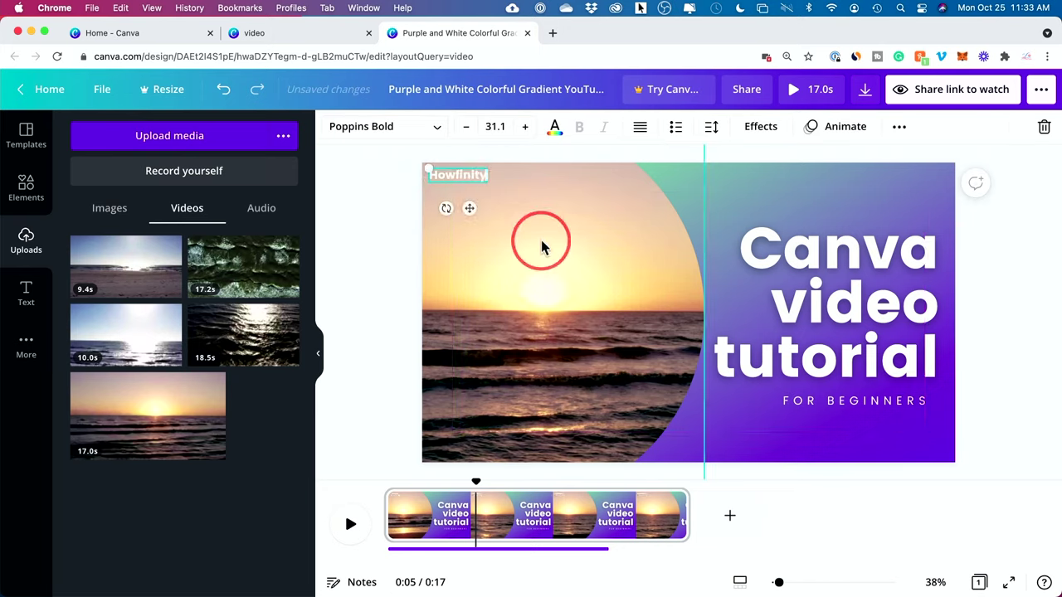
click(368, 302)
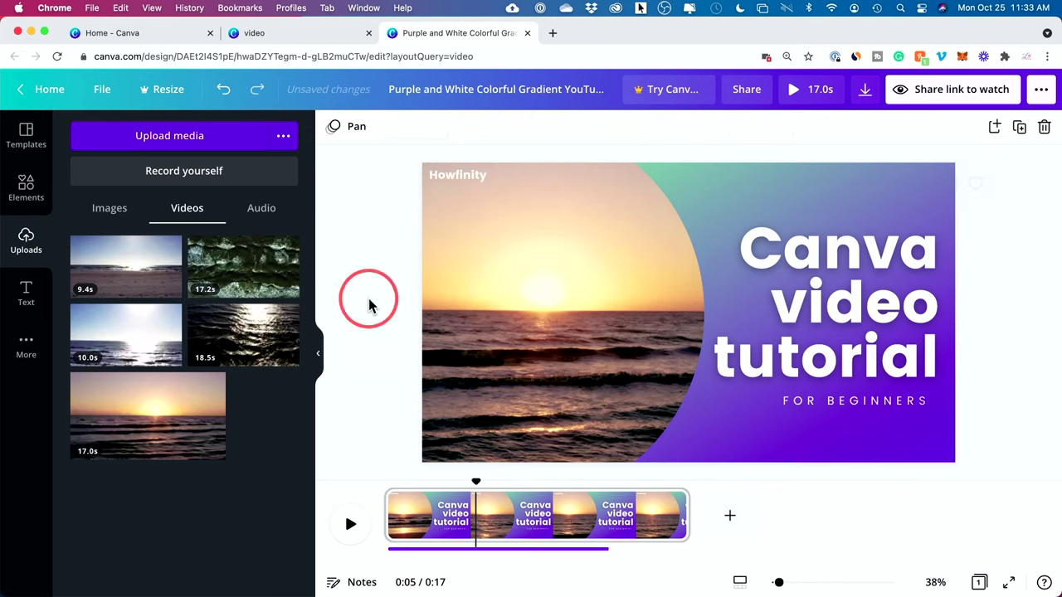
click(152, 141)
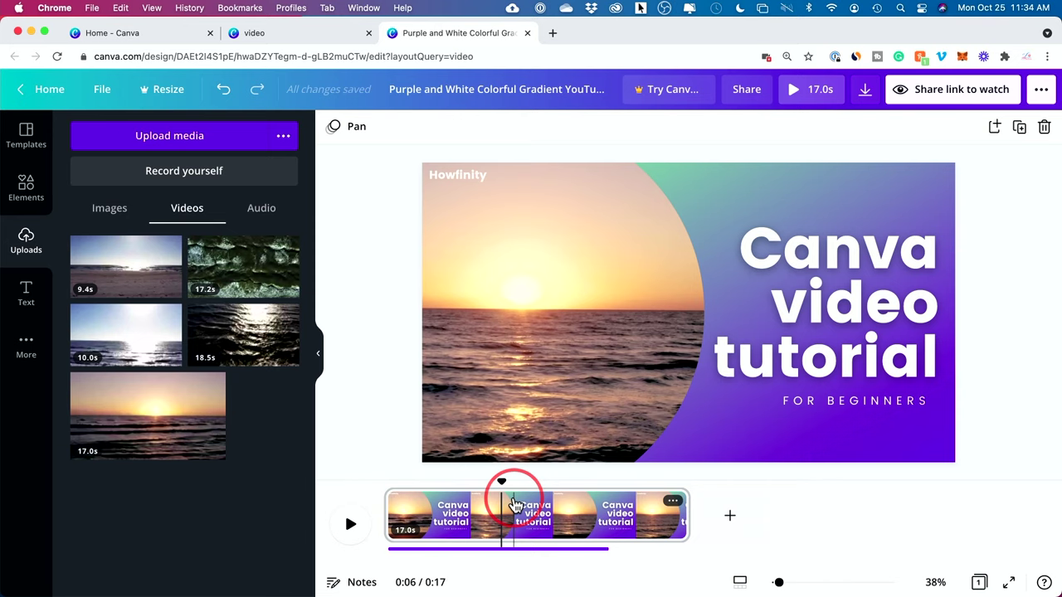
click(844, 320)
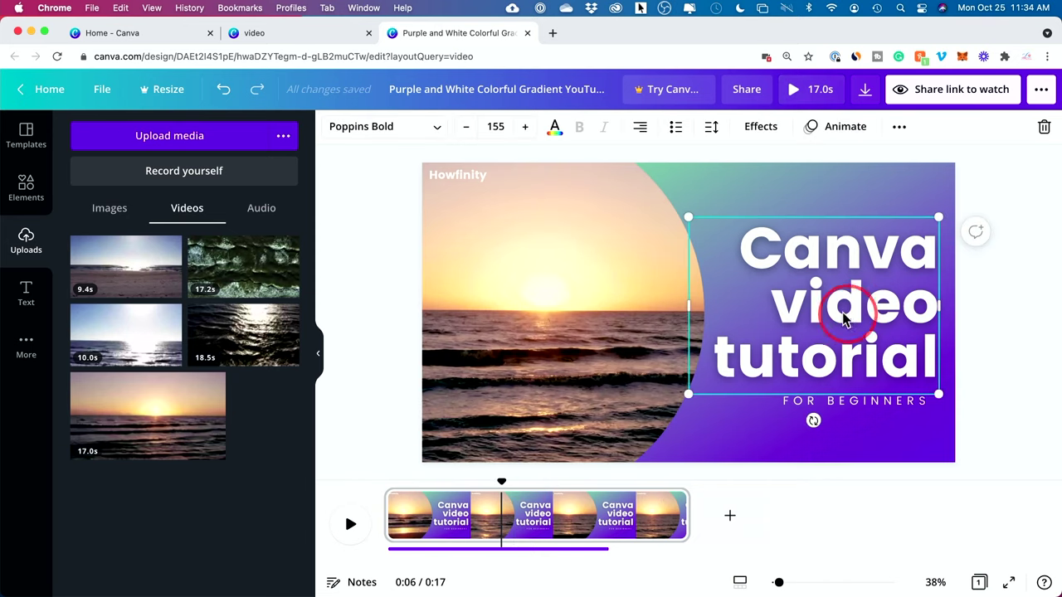
Step: Preview Block, Typewriter, None and Ascend on the title, then keep the Bounce text animation
click(841, 133)
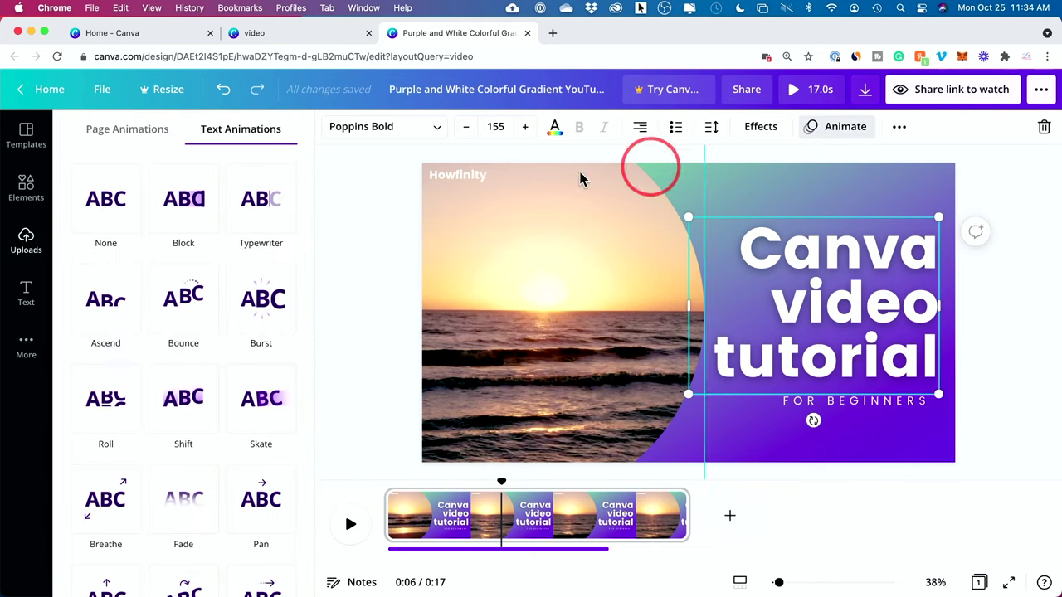
click(192, 213)
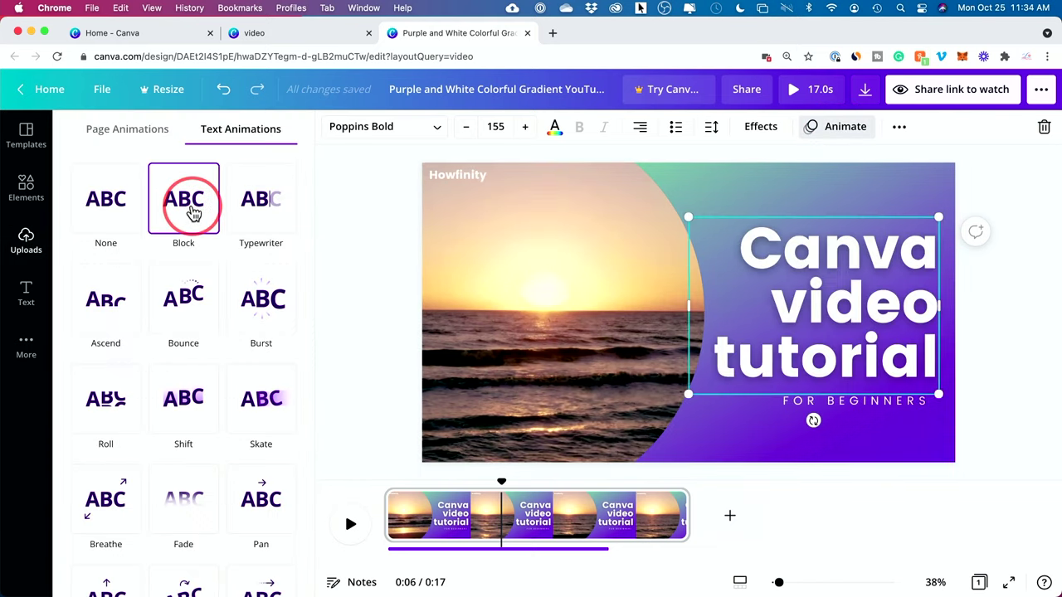
click(247, 212)
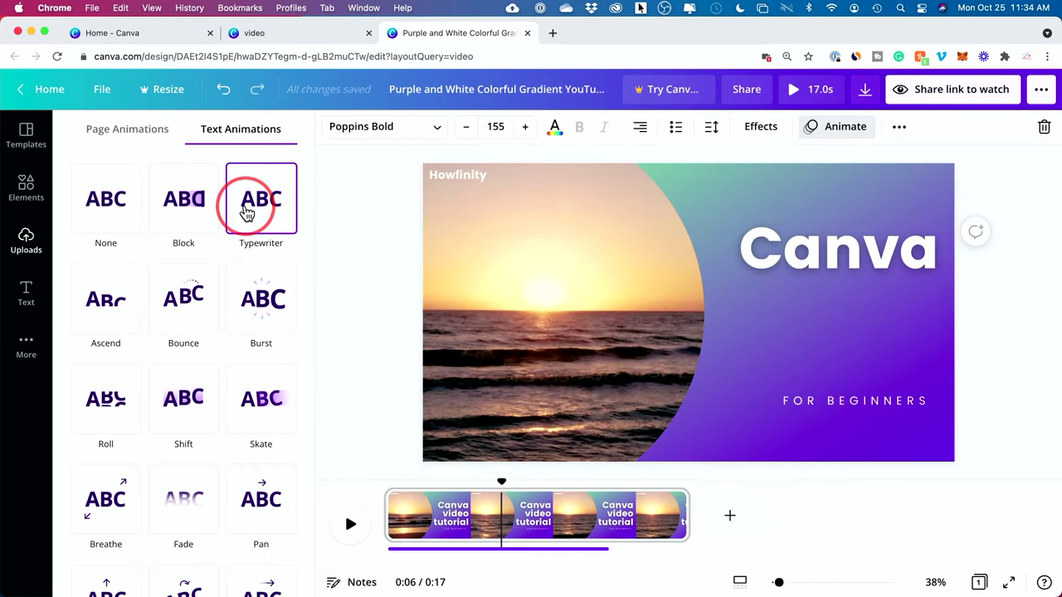
click(116, 210)
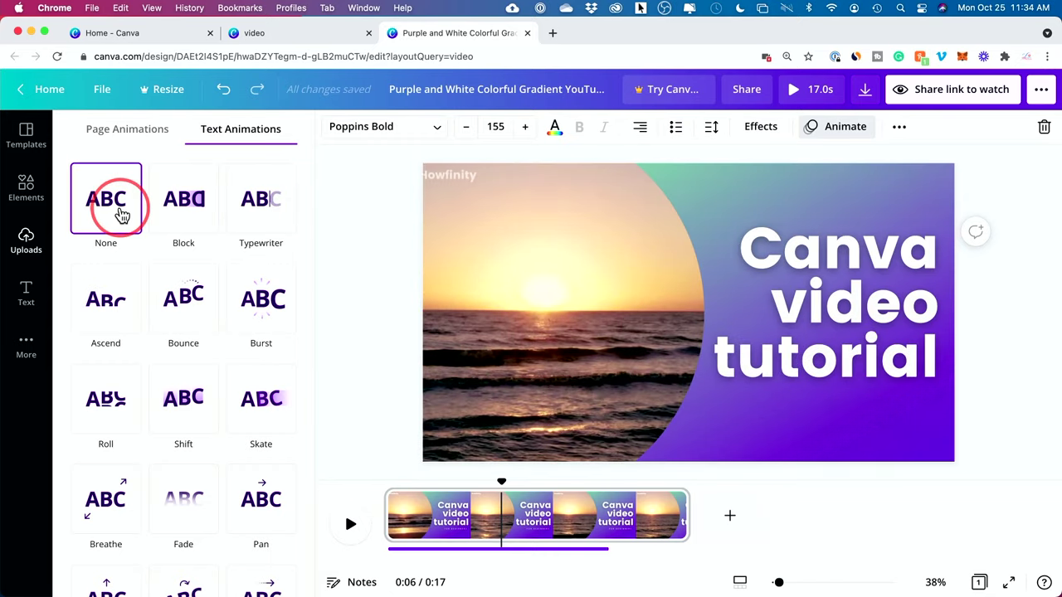
click(106, 303)
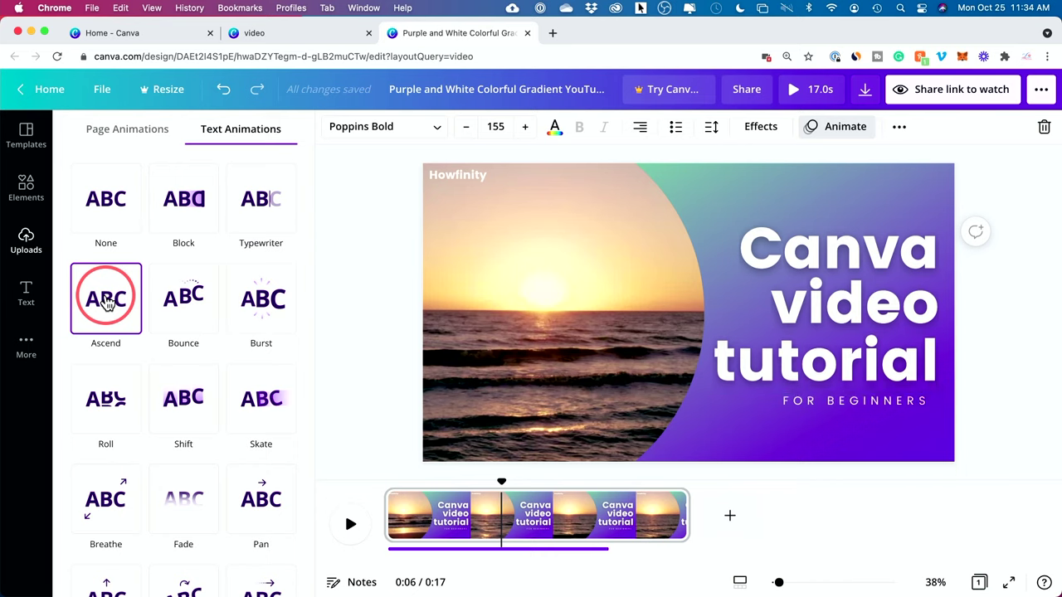
click(189, 305)
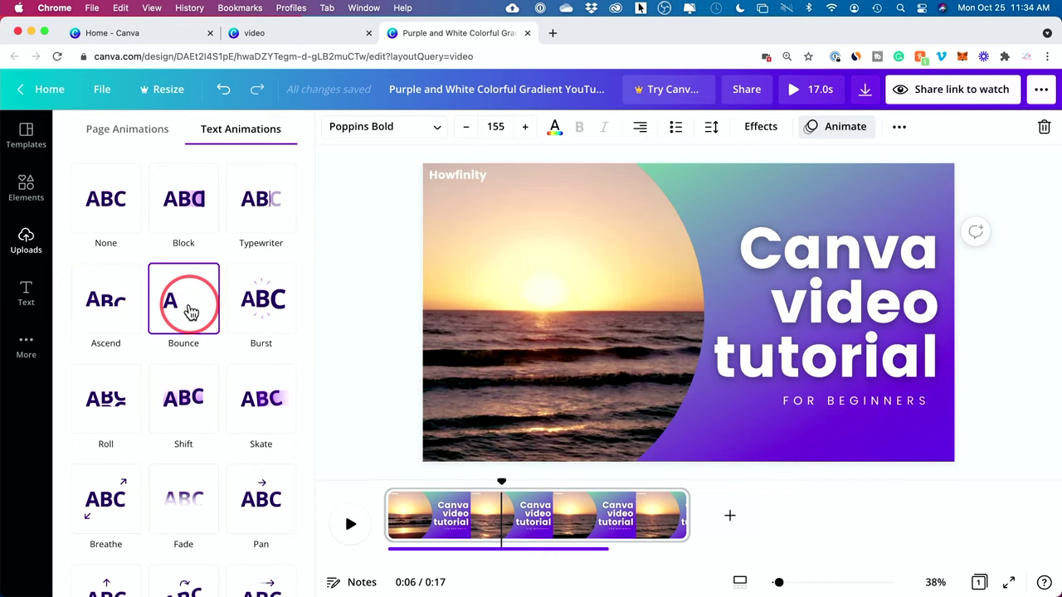
click(189, 310)
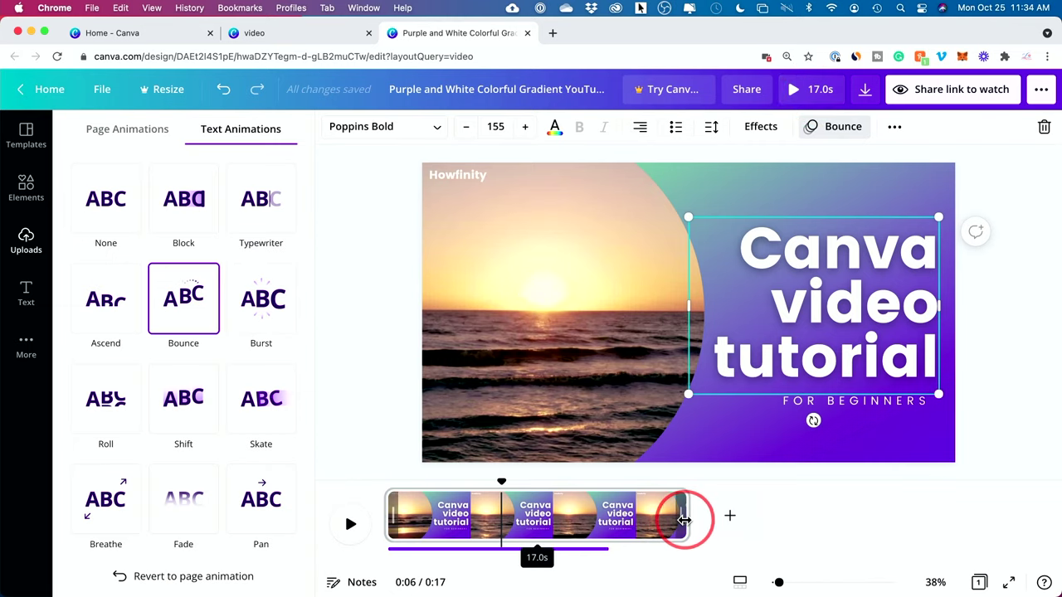
Step: Trim the sunset page clip from 17 to 10 seconds, playing a preview along the way
drag(682, 519, 647, 520)
click(467, 498)
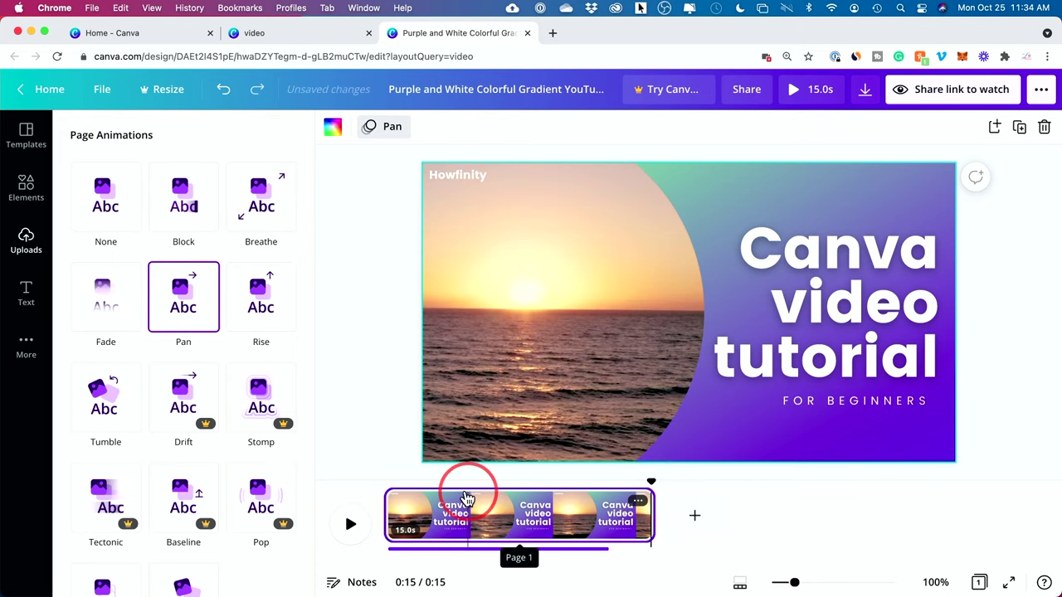
drag(464, 498, 418, 488)
click(351, 524)
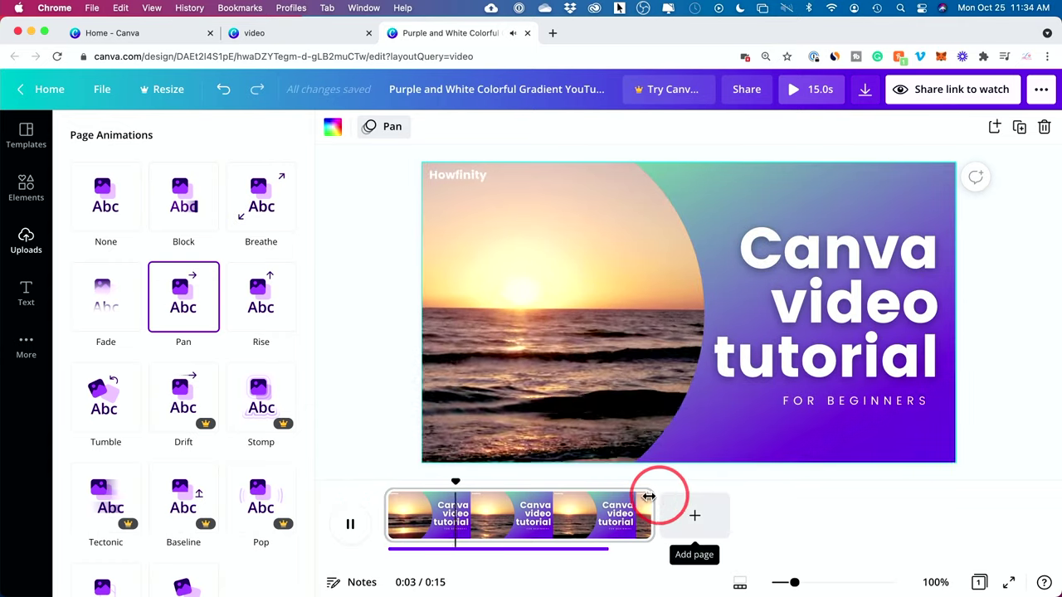
click(350, 523)
click(634, 514)
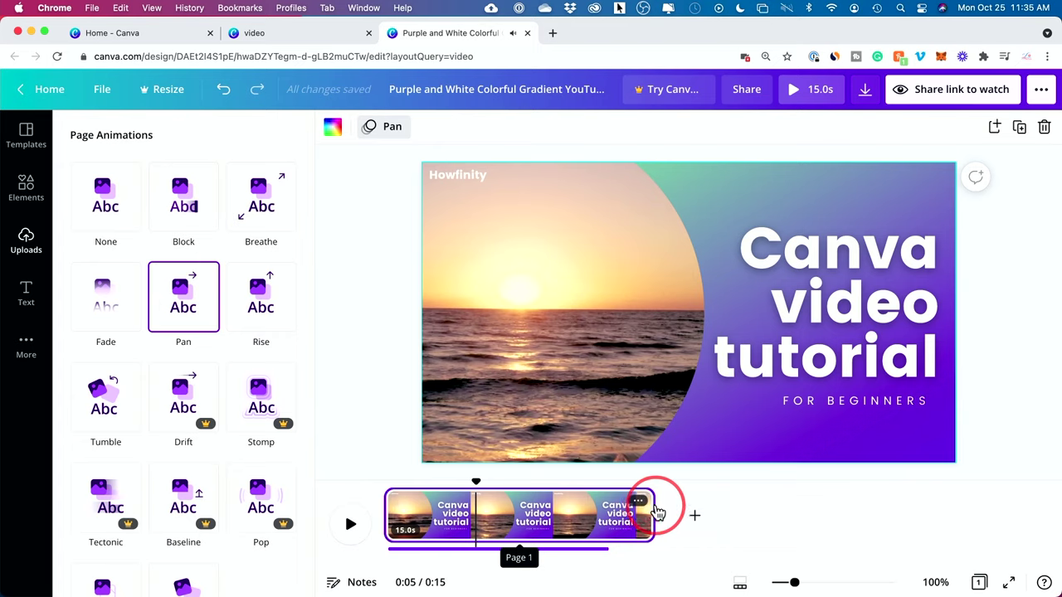
drag(652, 513, 558, 508)
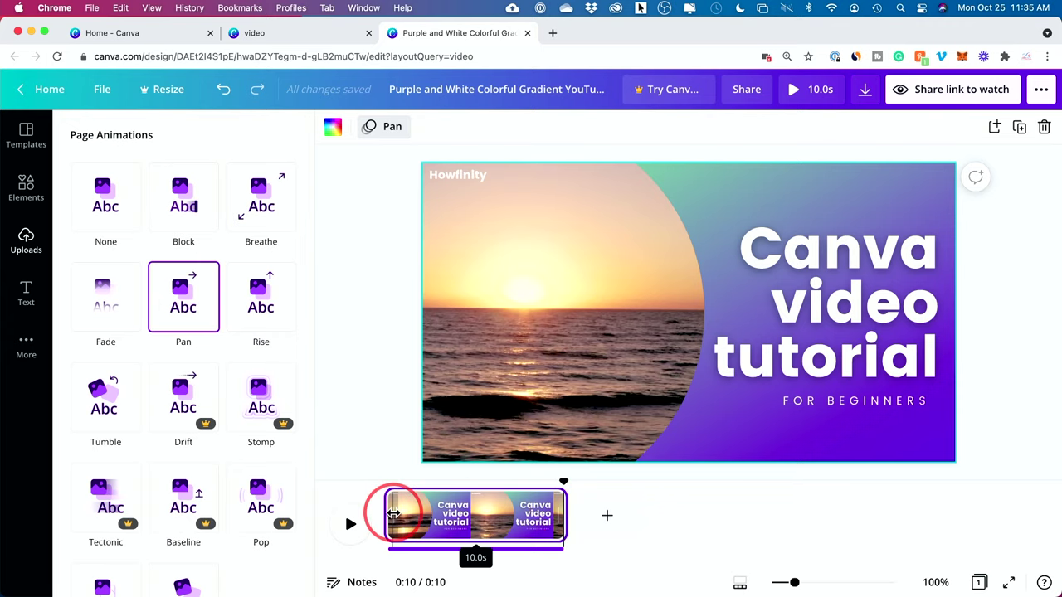
mouse_move(390, 514)
mouse_down()
mouse_move(436, 515)
mouse_move(378, 516)
mouse_up()
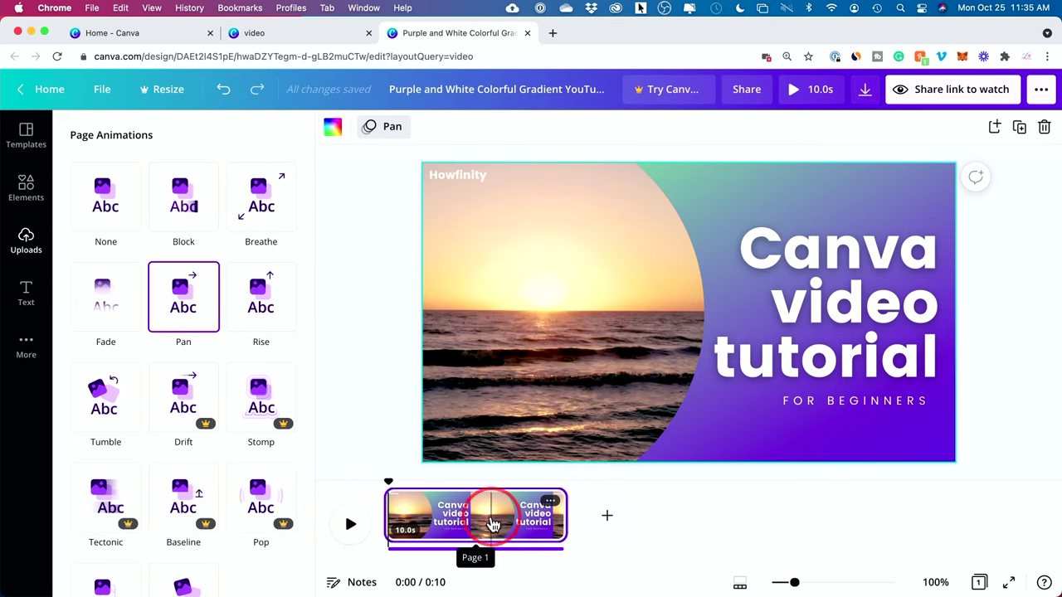
Step: Add a blank second page and drop the 10.0s beach video from Uploads onto it
click(615, 517)
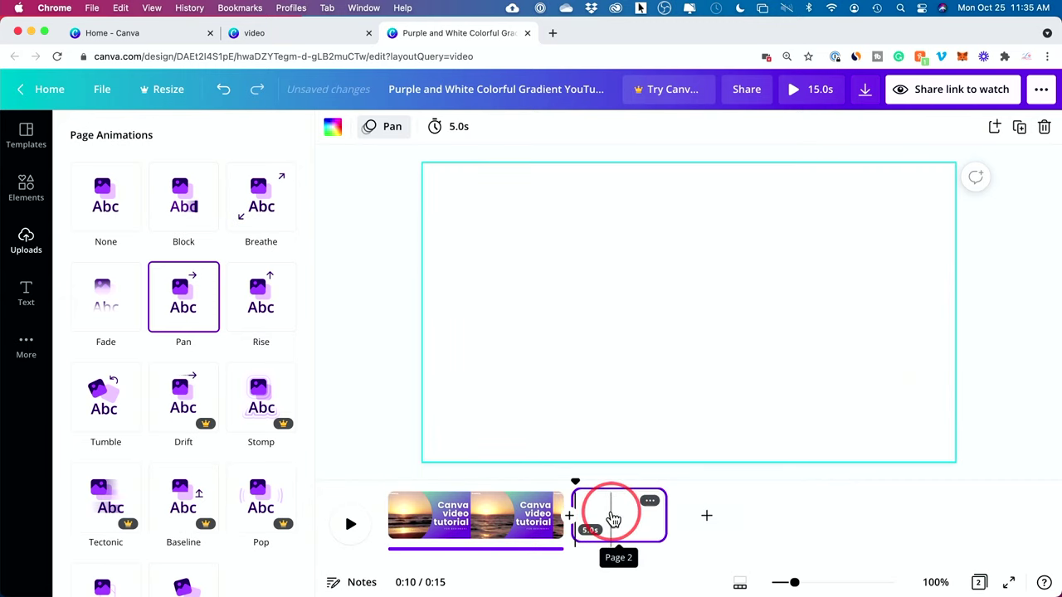
click(34, 148)
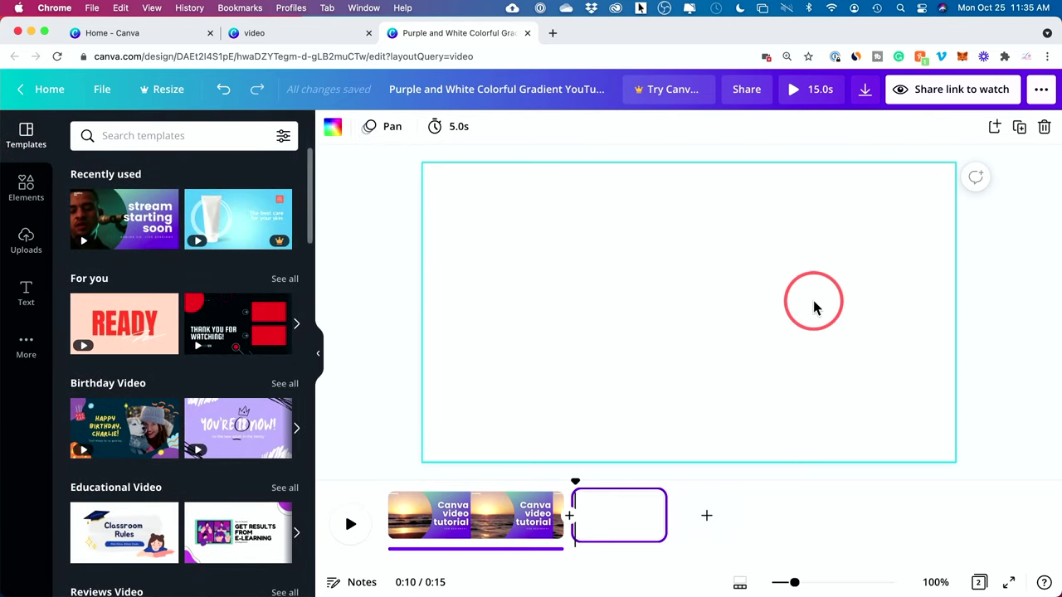
click(25, 241)
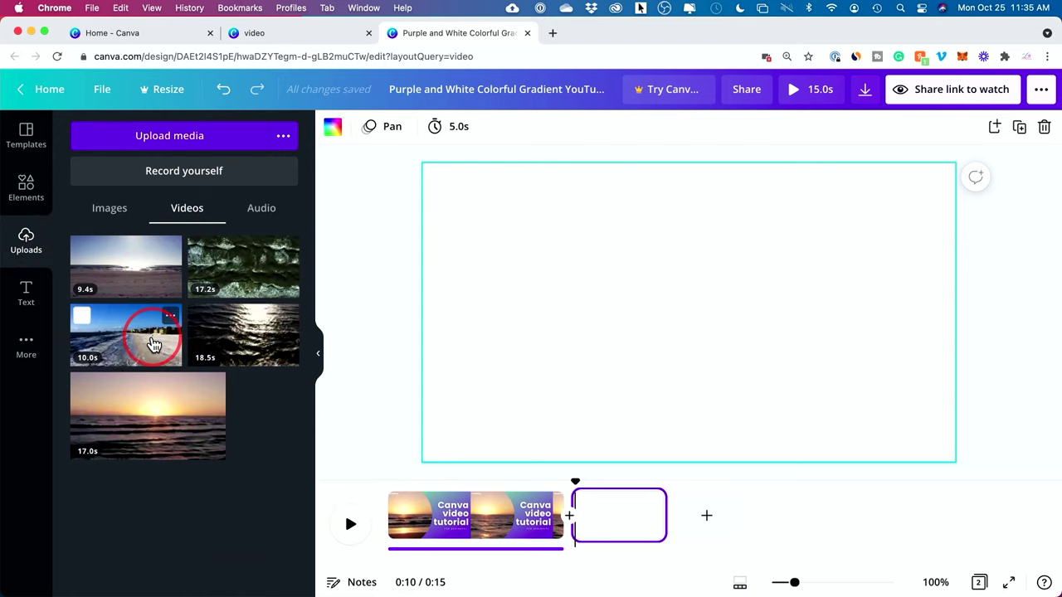
drag(130, 339, 572, 316)
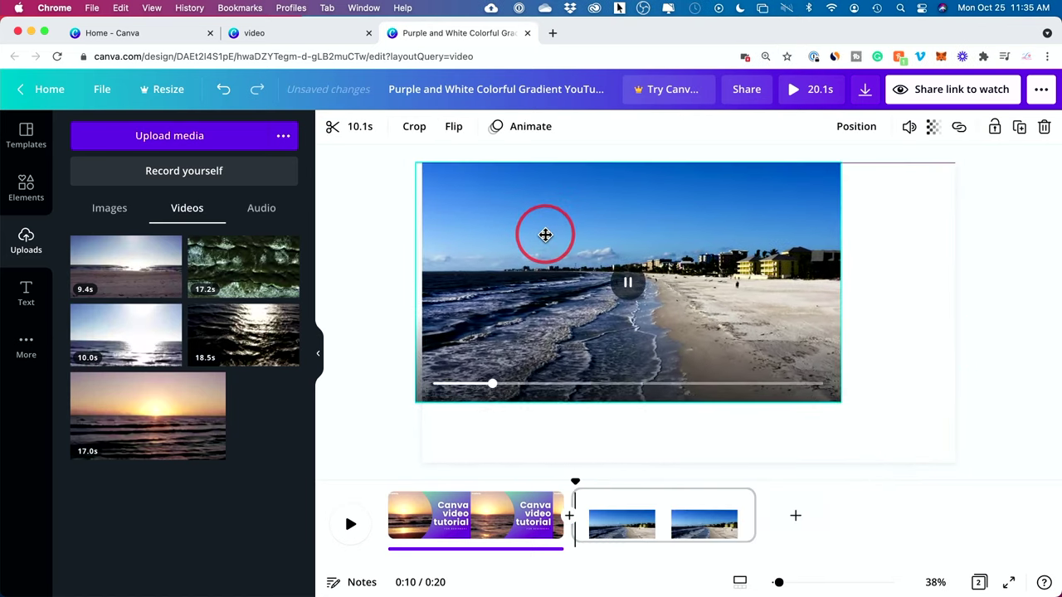
Step: Set the beach video as the page background and play a quick preview
right_click(549, 247)
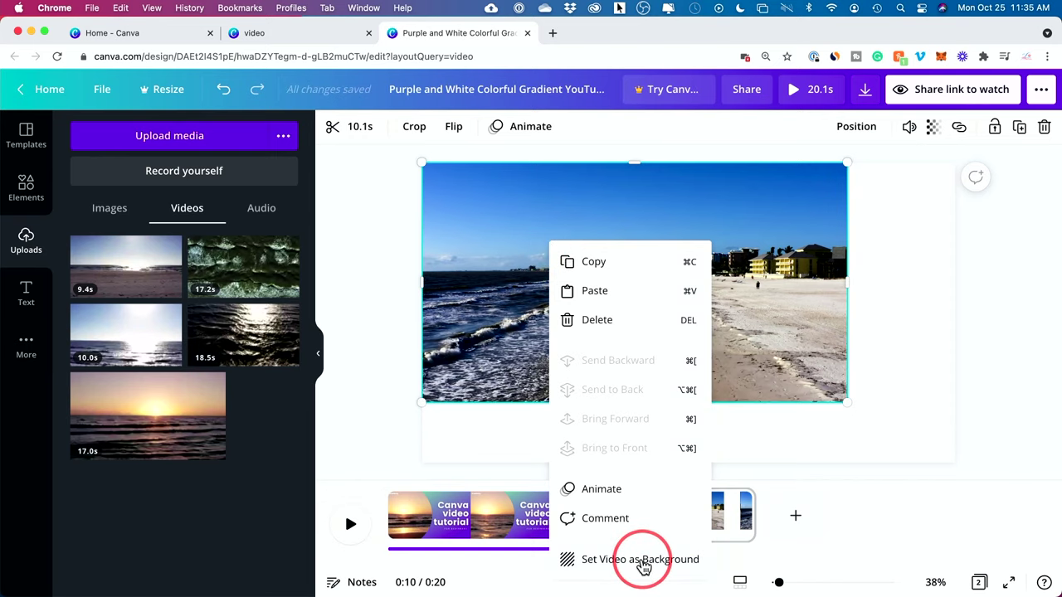
click(644, 567)
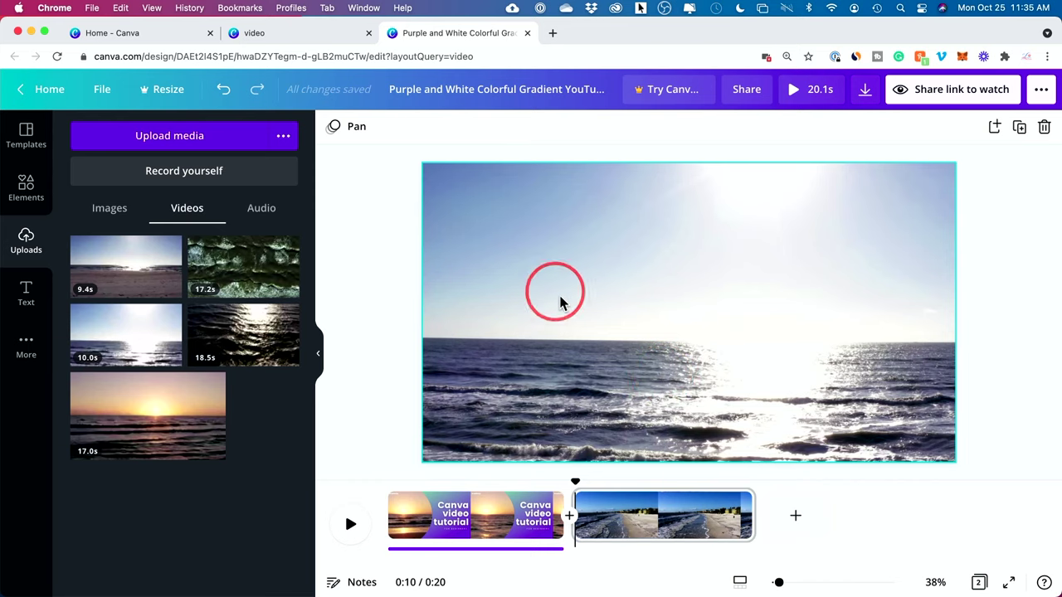
click(351, 530)
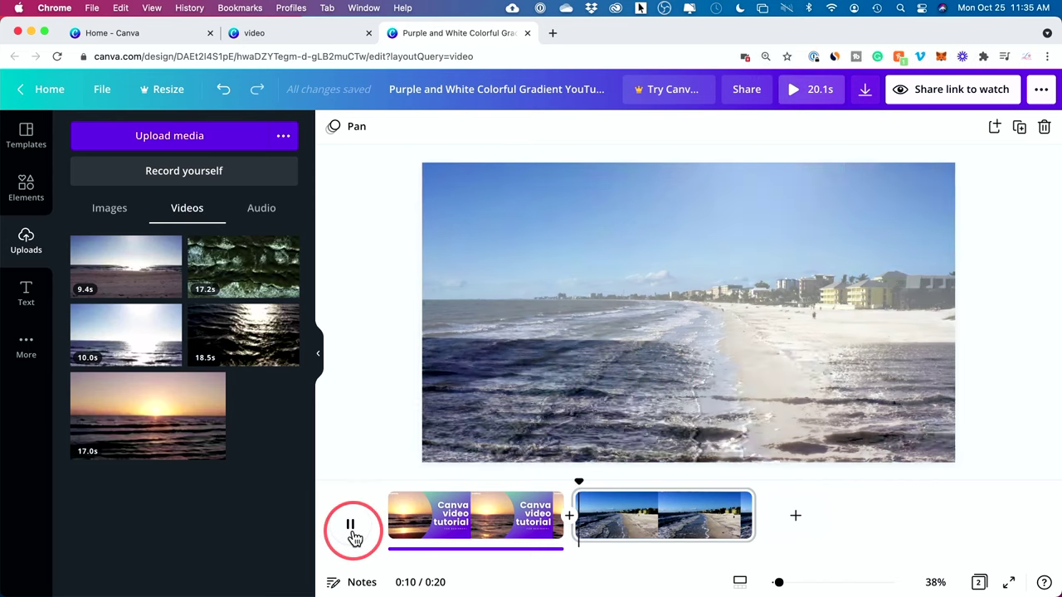
click(350, 529)
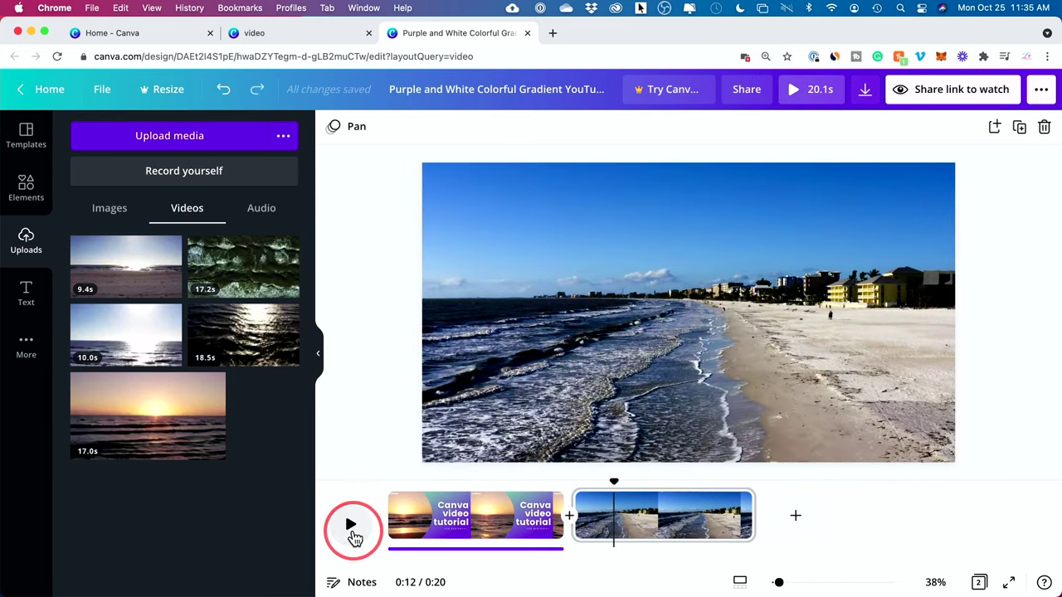
Step: Add the yellow HUGE SALE text combination to the beach page for rewording
click(25, 292)
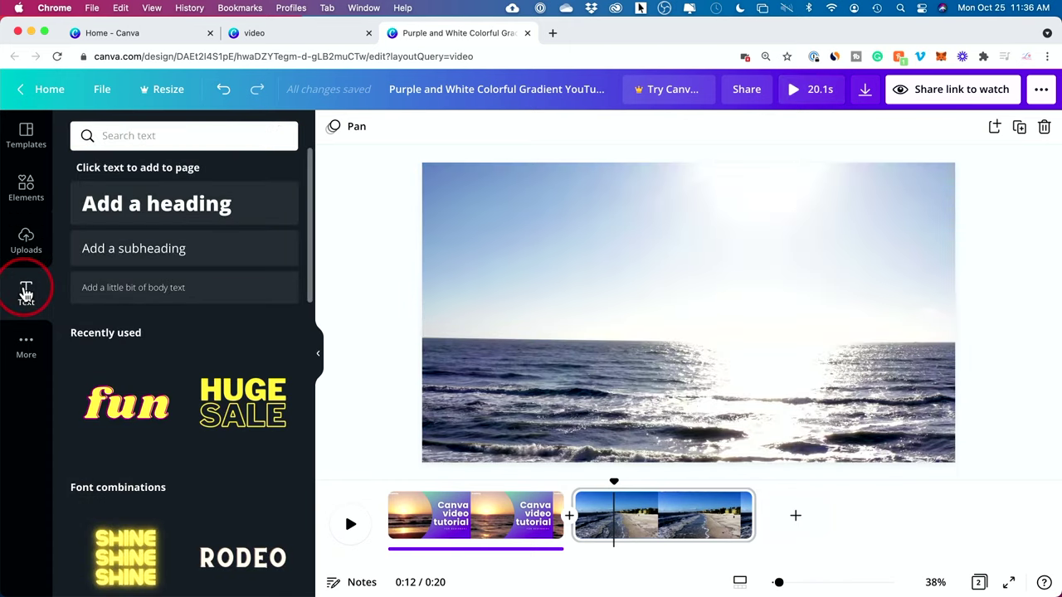
drag(225, 408, 524, 243)
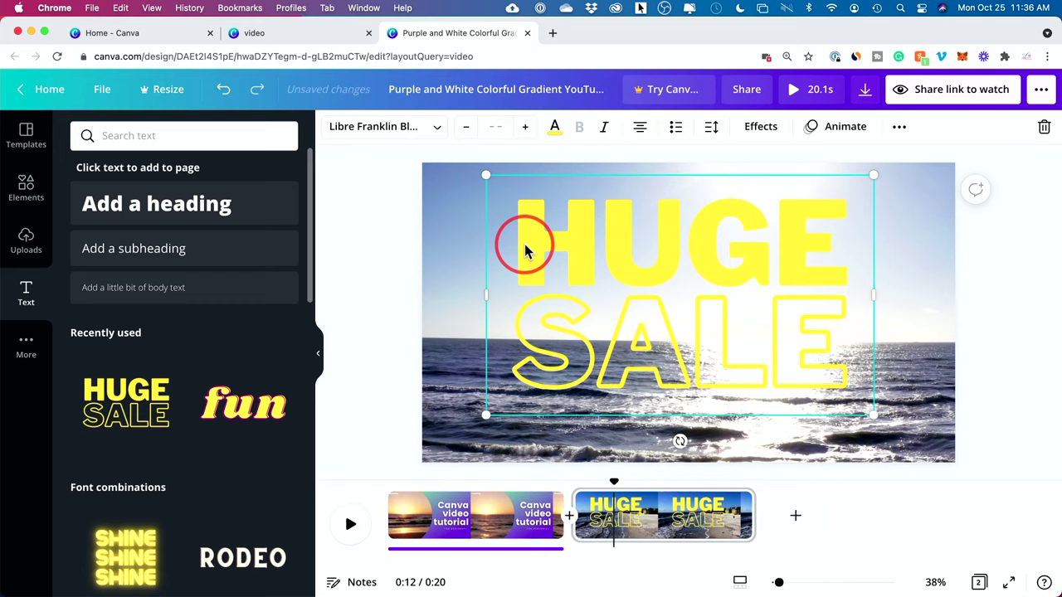
click(665, 261)
double_click(660, 264)
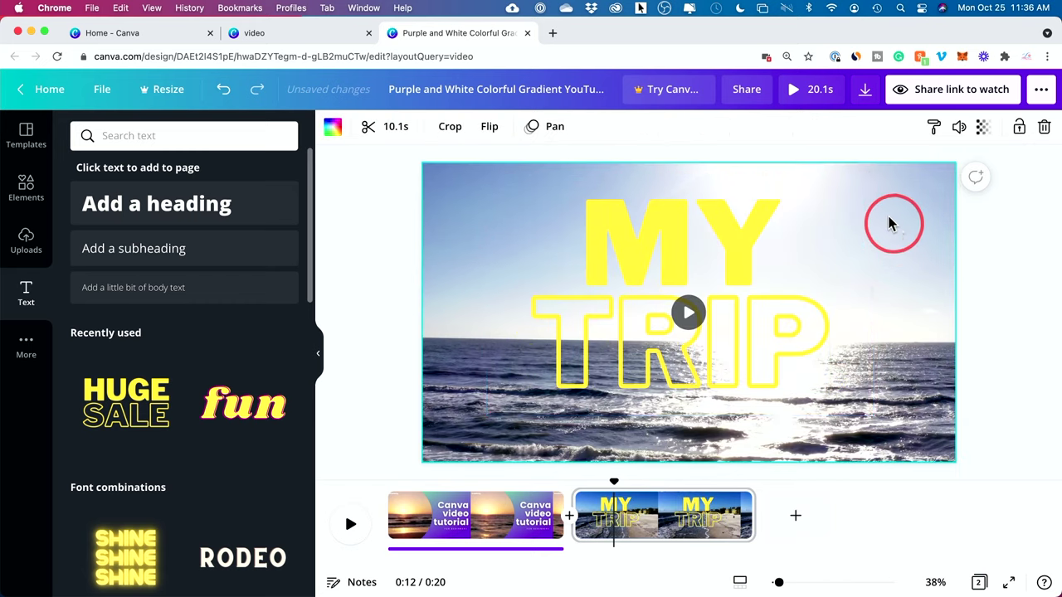
Step: Make the MY text black
click(699, 280)
double_click(708, 242)
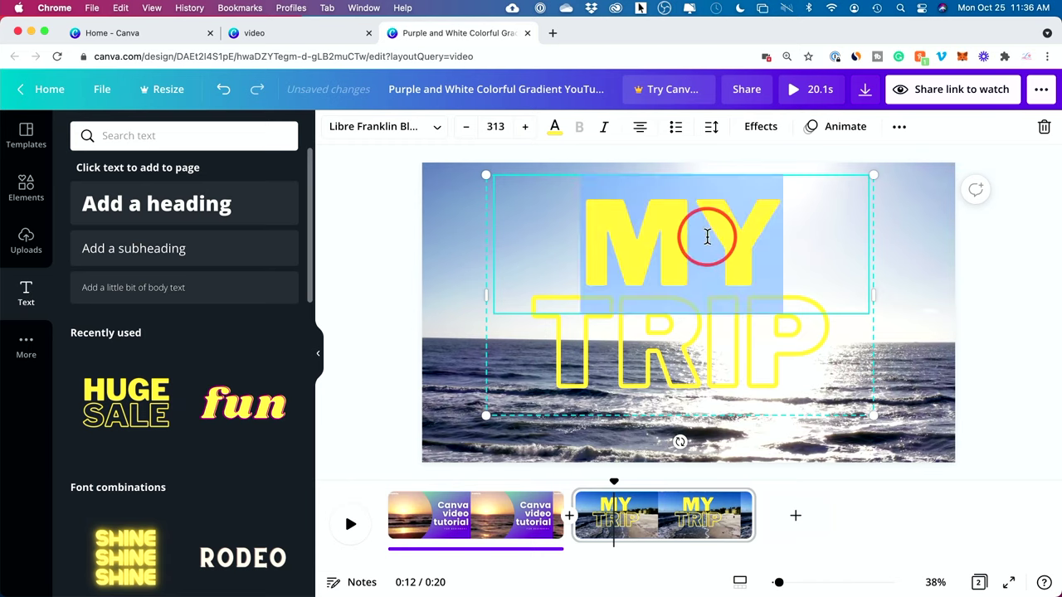
click(554, 131)
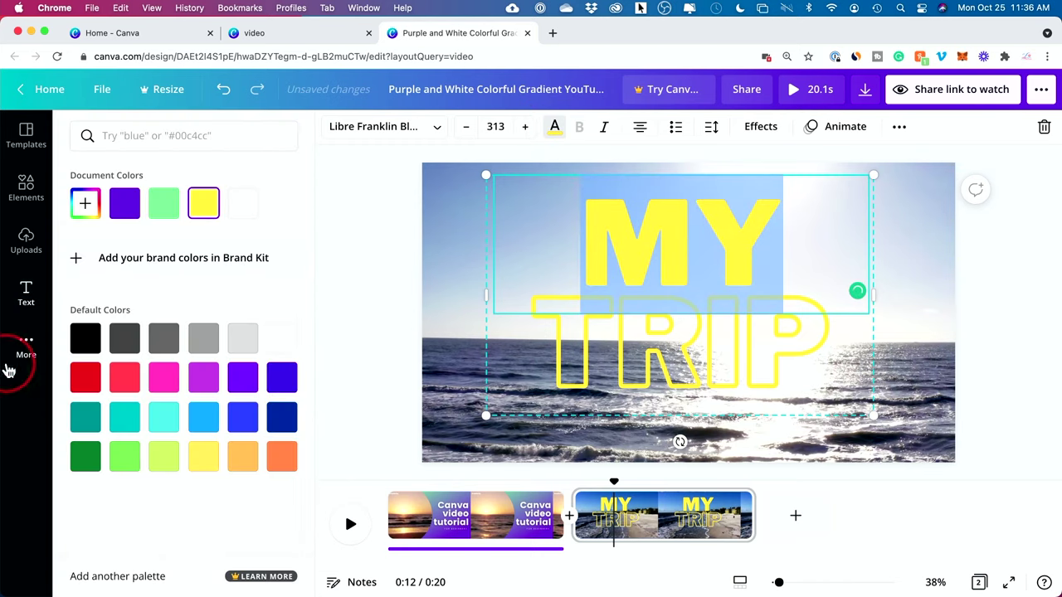
click(85, 337)
click(735, 356)
Step: Make the TRIP outline black, then select the MY TRIP text group
click(827, 358)
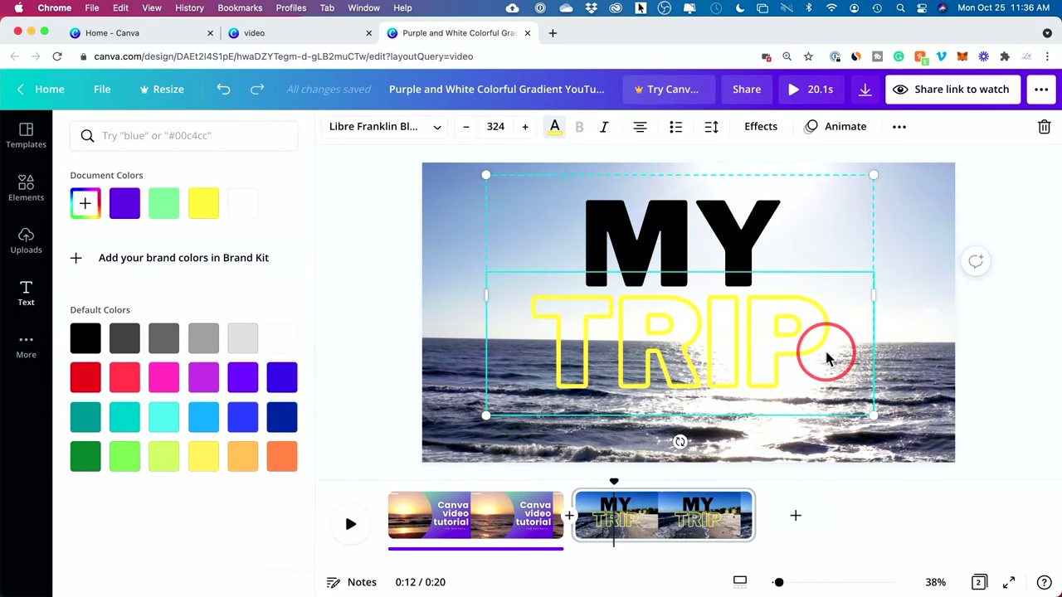
double_click(733, 350)
click(84, 338)
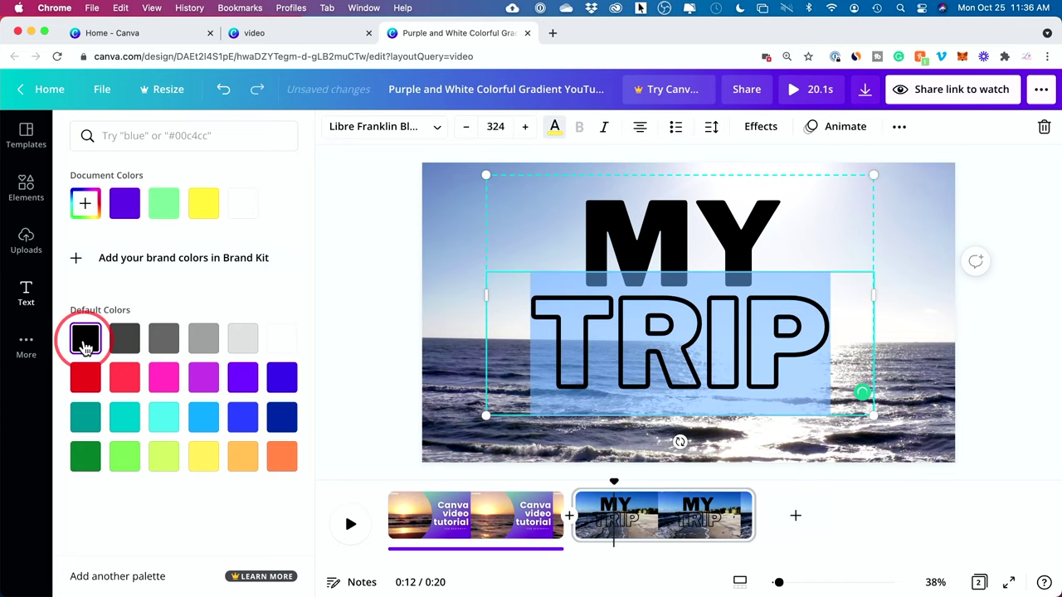
click(1034, 328)
click(417, 298)
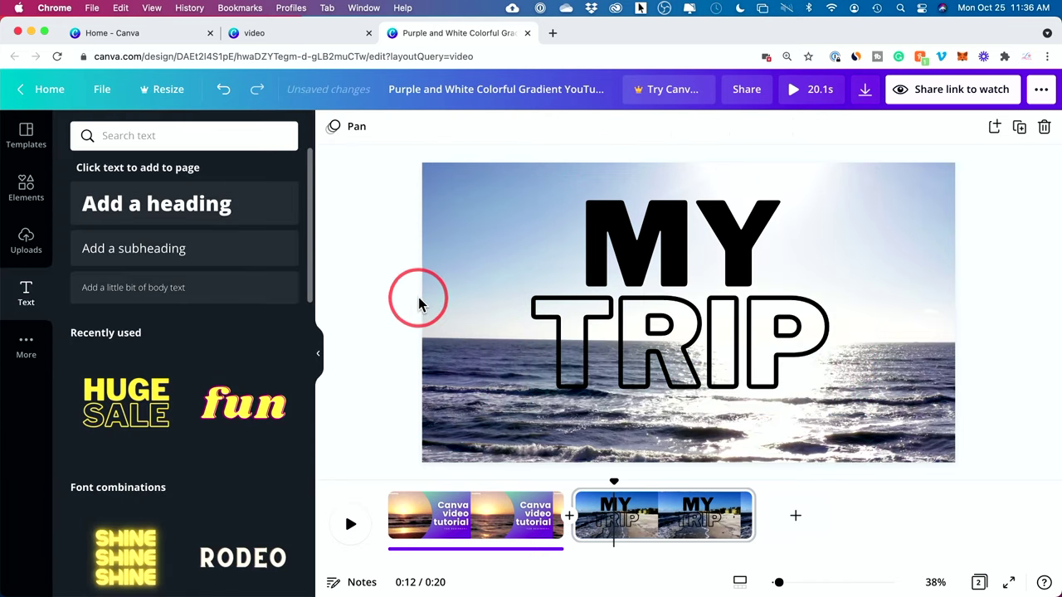
click(646, 270)
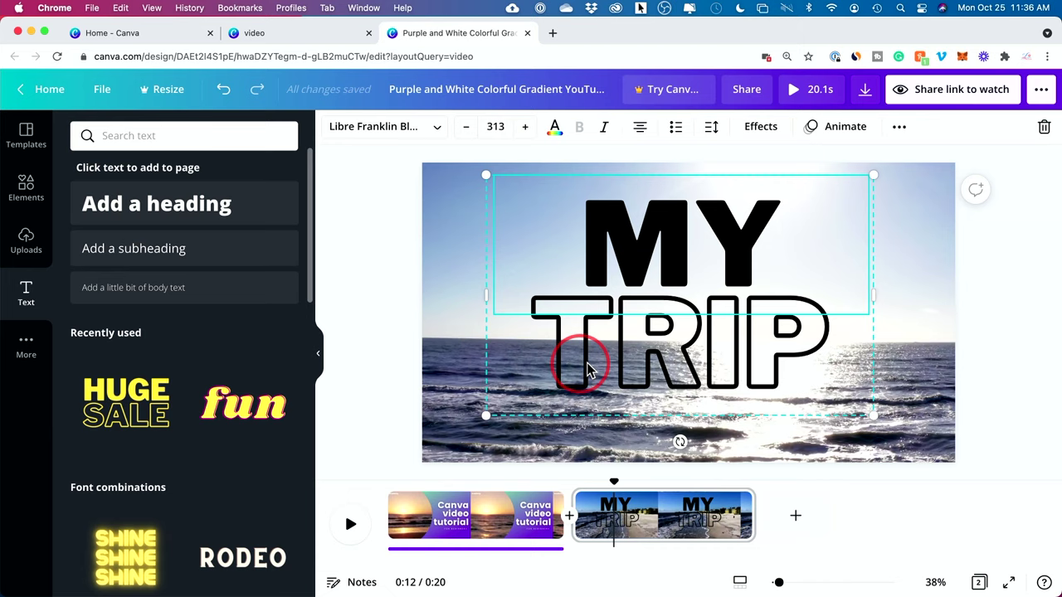
Step: Try Block and Typewriter on the TRIP text, apply Burst, and play the page to preview
click(510, 375)
click(832, 130)
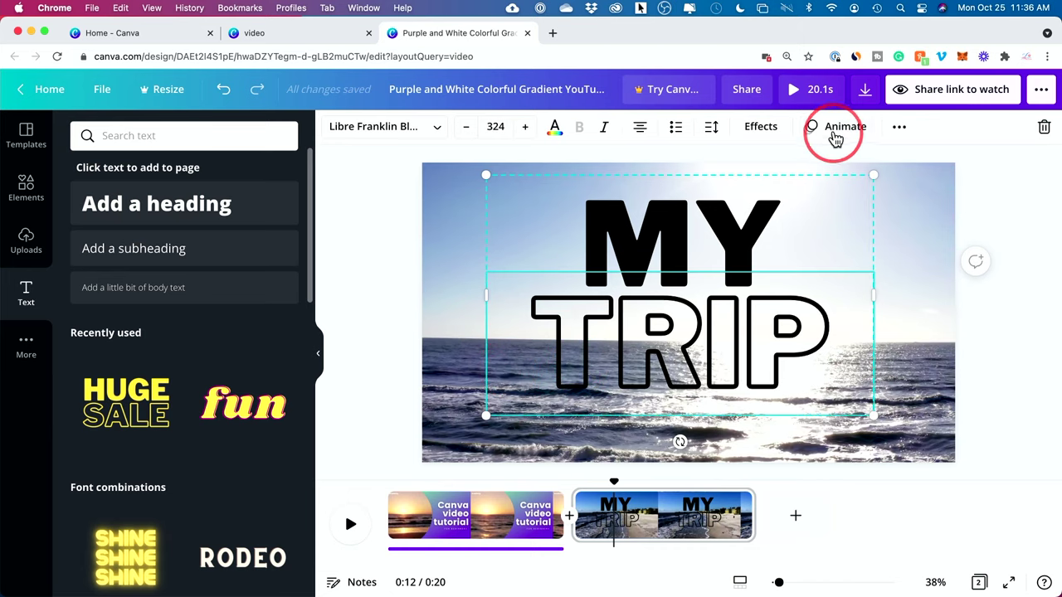
click(174, 207)
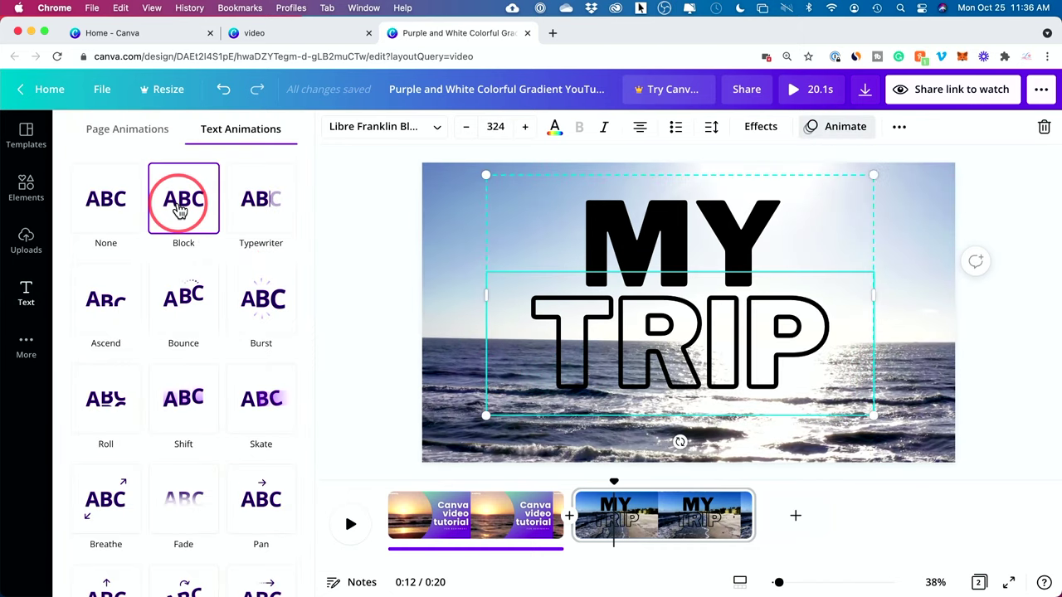
click(281, 200)
click(274, 303)
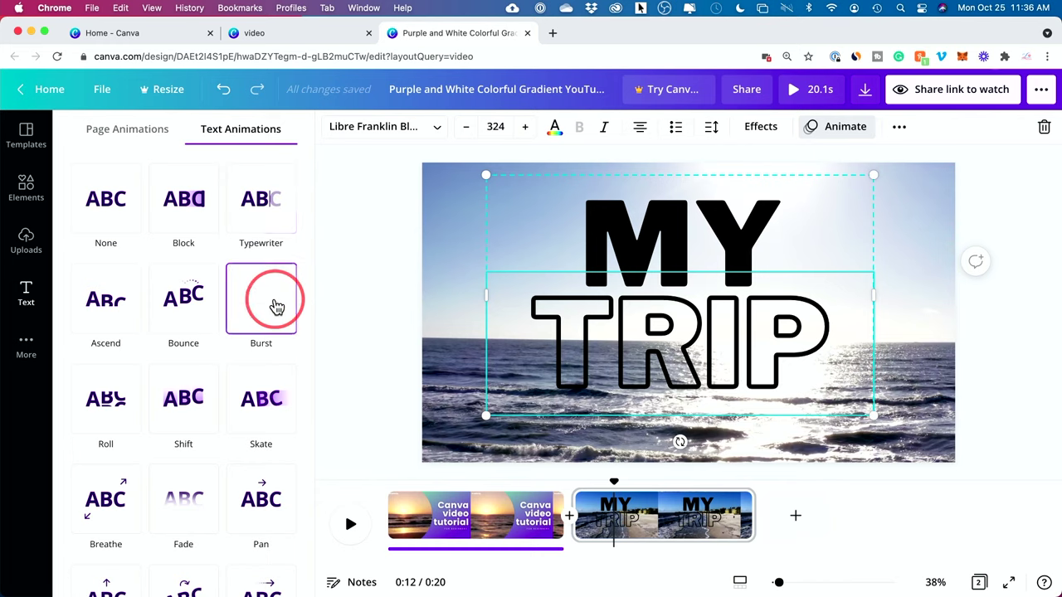
click(380, 283)
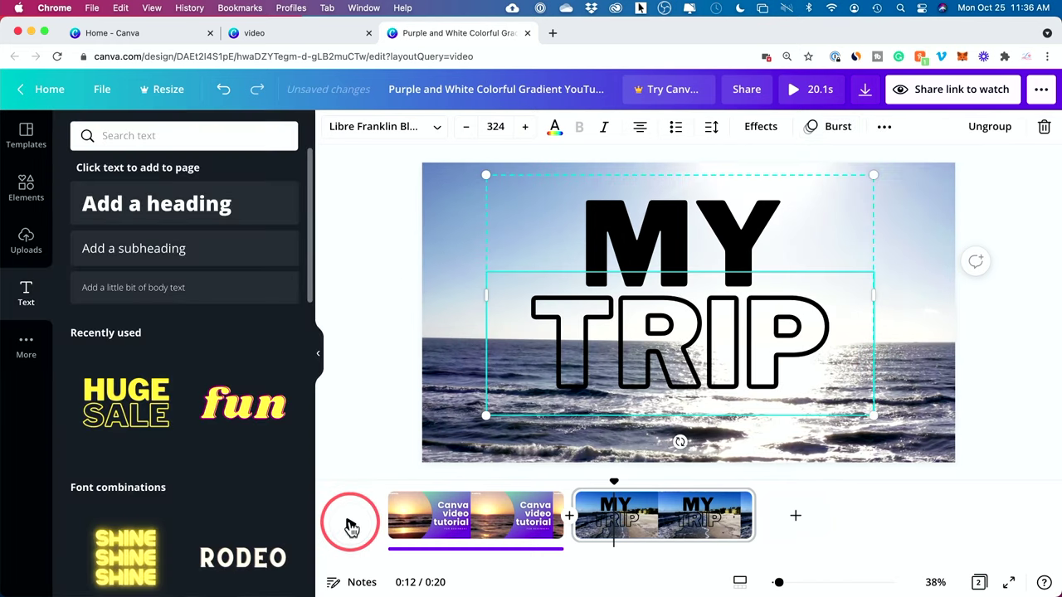
click(350, 528)
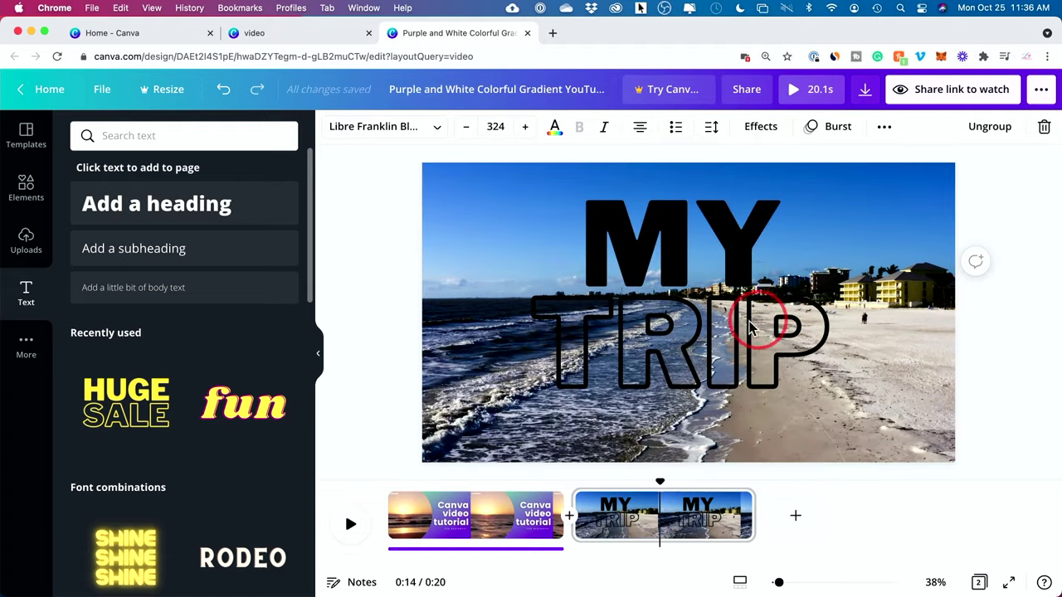
click(695, 344)
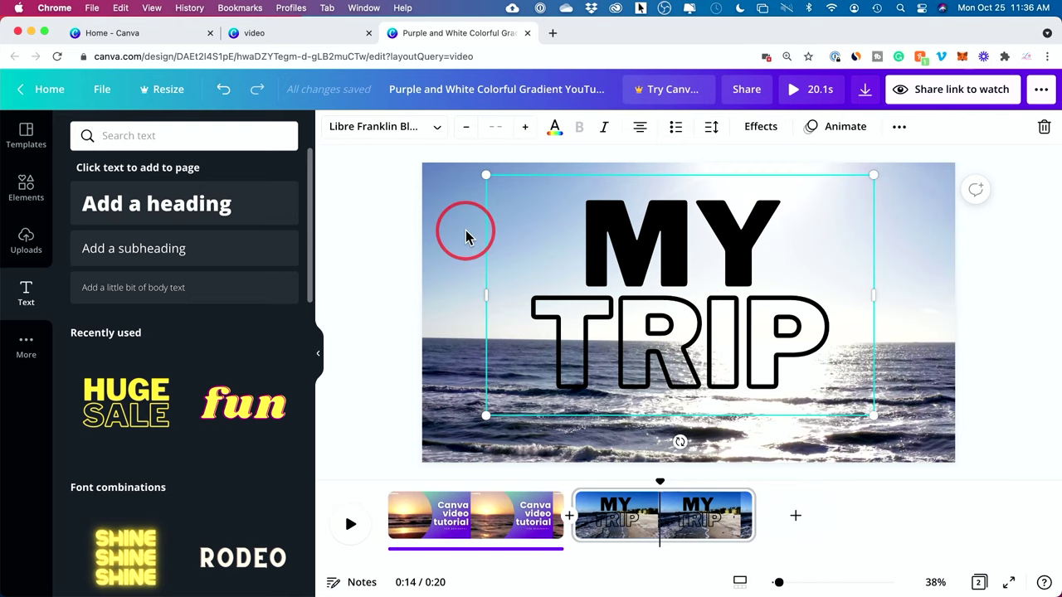
Step: Search Elements for 'subscribe' and place a Subscribe sticker on the page
click(23, 187)
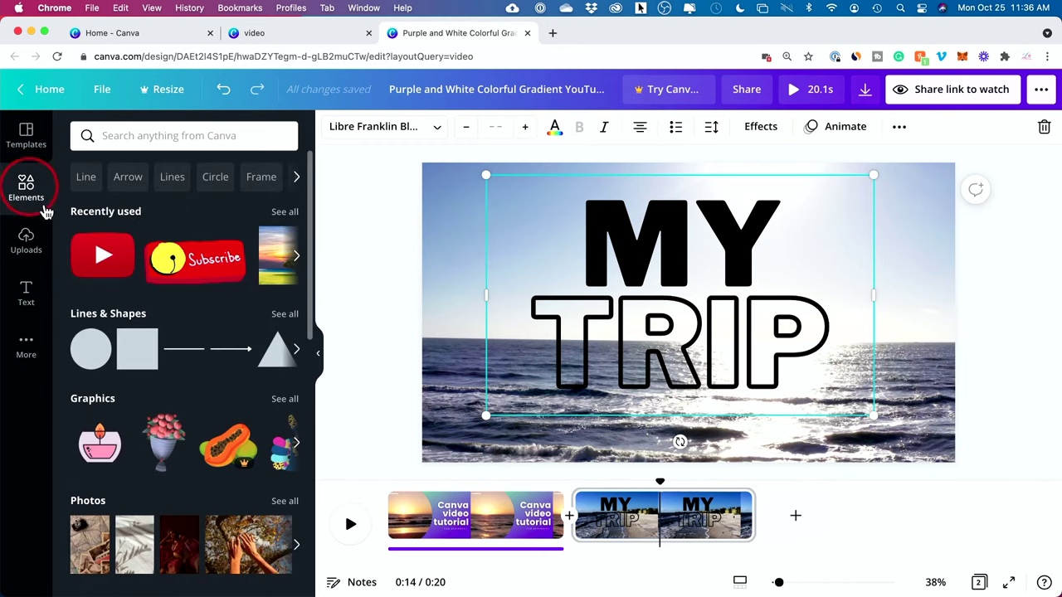
click(163, 135)
text(su)
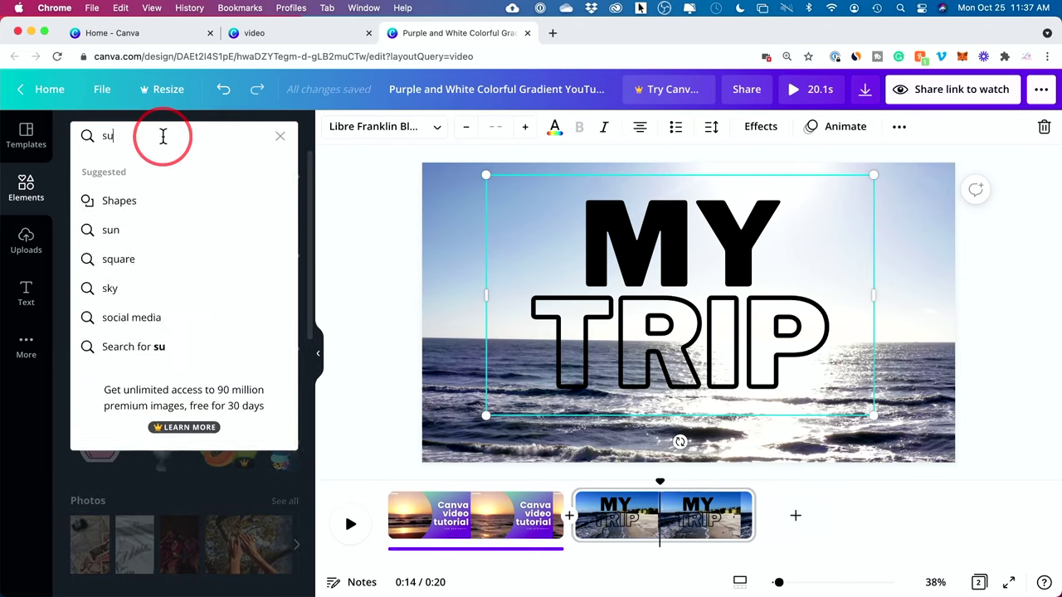
text(bscri)
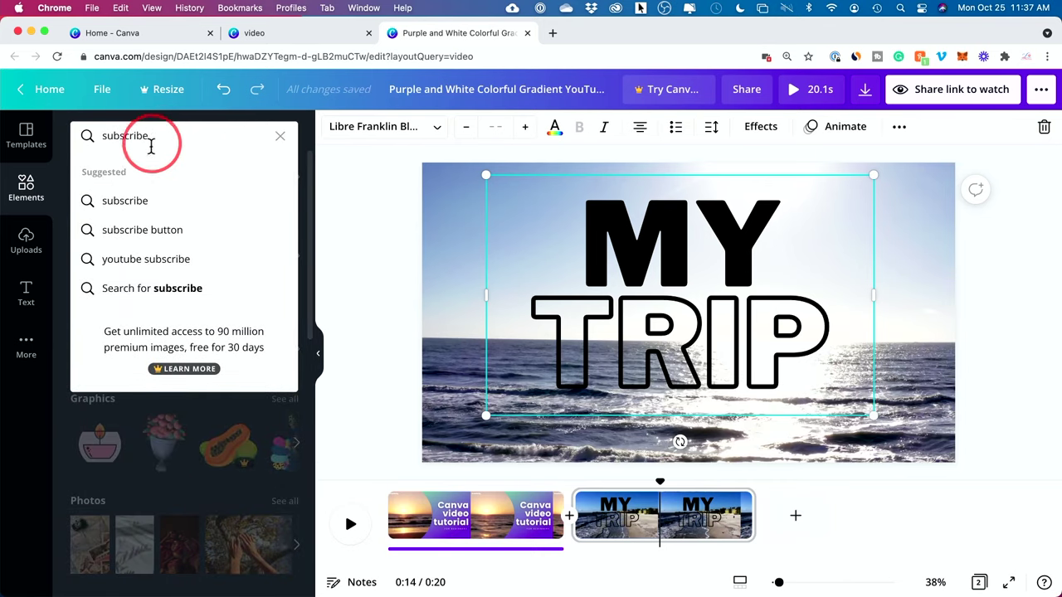
text(be)
click(117, 205)
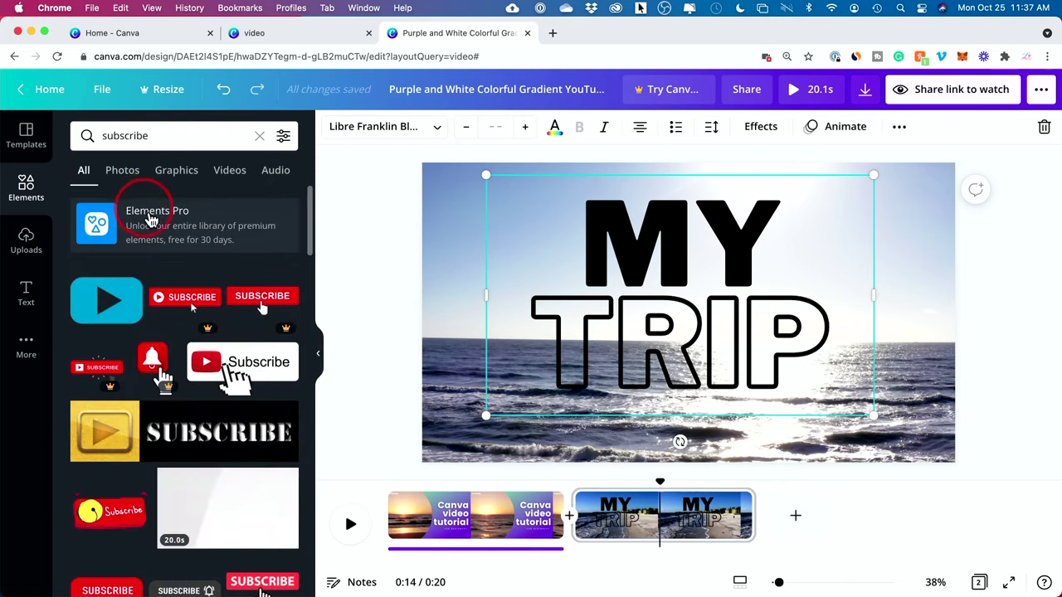
scroll(151, 220, down, 2)
drag(107, 436, 838, 217)
Step: Shrink the Subscribe sticker and position it top-right, nudging MY TRIP slightly left
drag(787, 154, 761, 279)
drag(867, 344, 926, 214)
click(896, 320)
click(879, 336)
click(1044, 275)
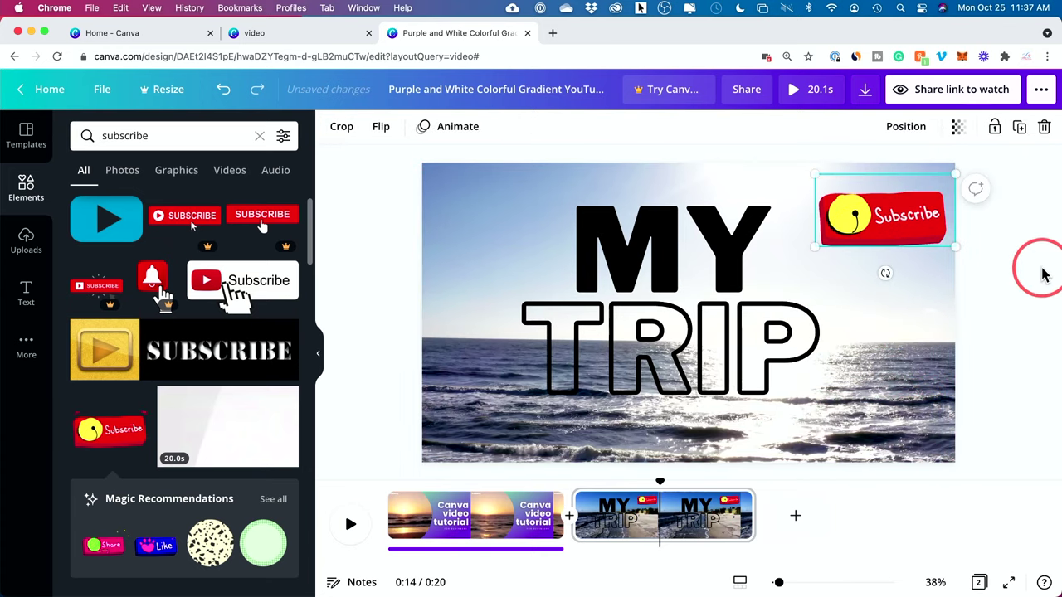
Step: Add the red SUBSCRIBE sticker and size it beside the MY text
click(147, 433)
scroll(153, 403, down, 10)
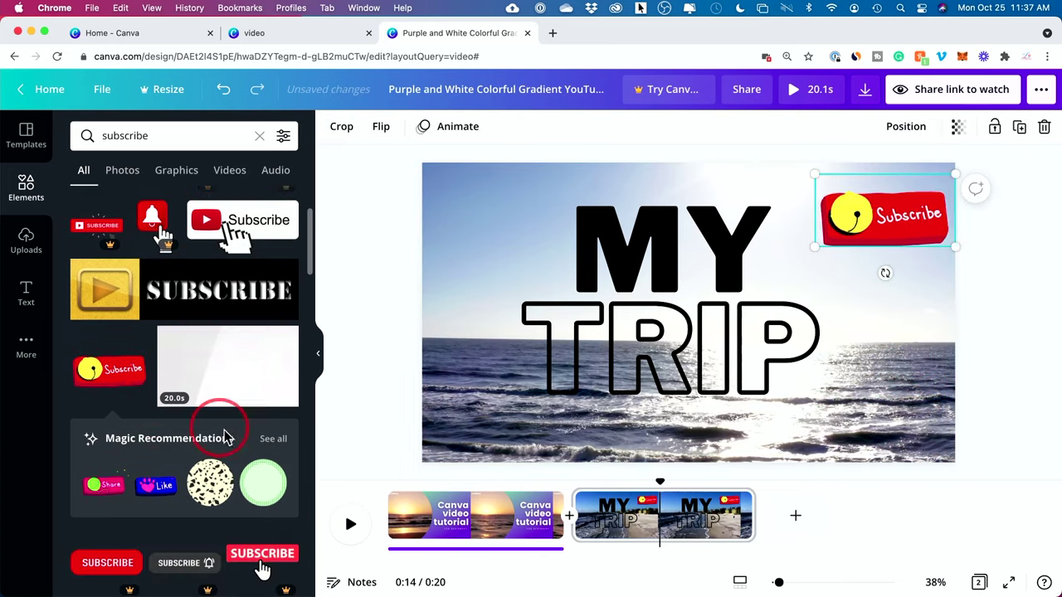
click(106, 461)
drag(610, 224, 758, 268)
drag(849, 339, 502, 207)
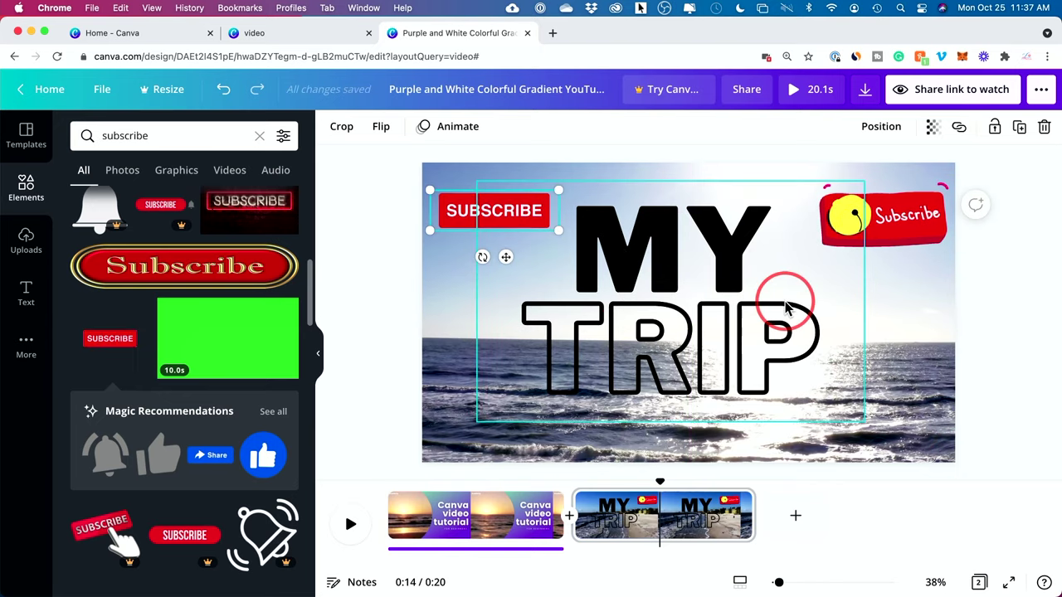
Step: Compare the two pages in the timeline, then delete the MY TRIP page
click(461, 534)
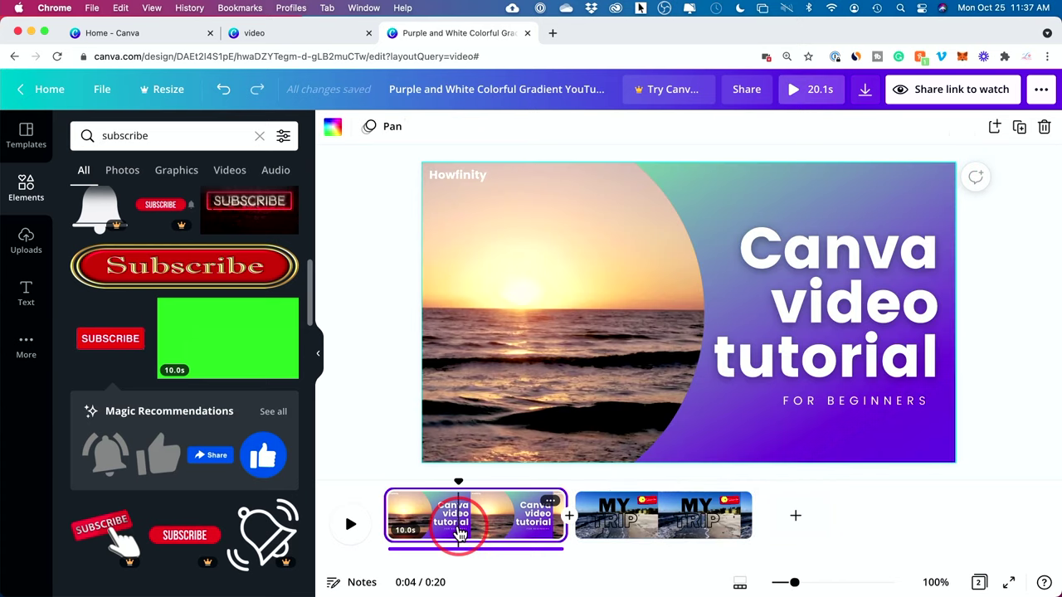
click(628, 523)
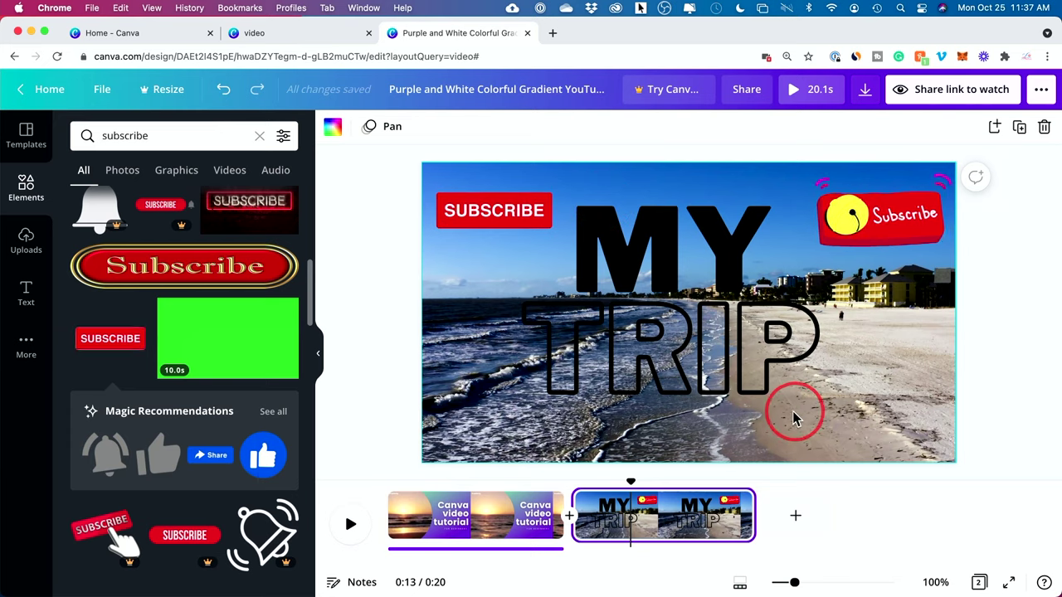
click(446, 486)
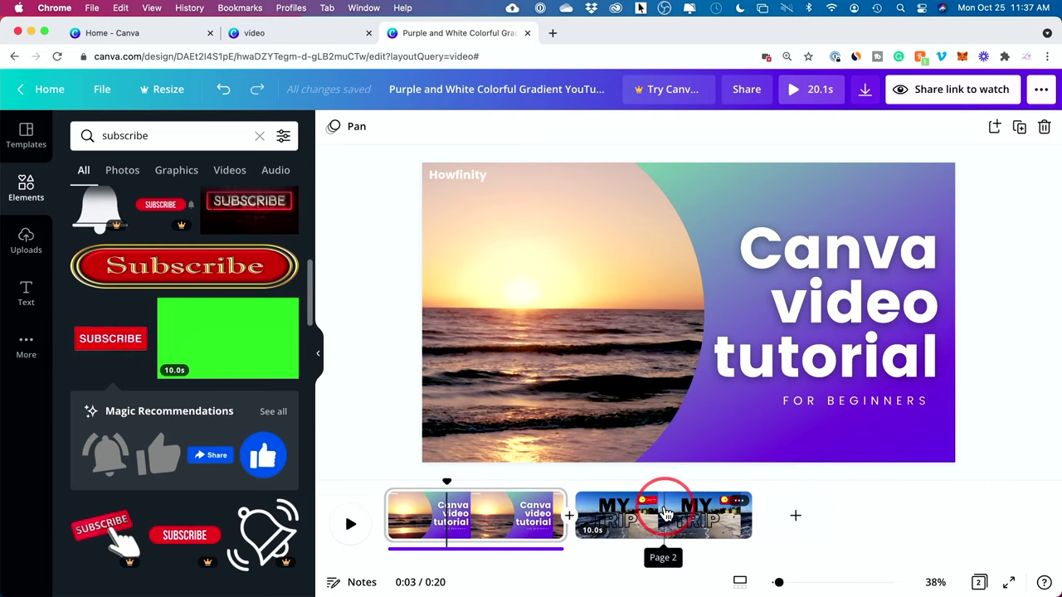
drag(781, 581, 778, 583)
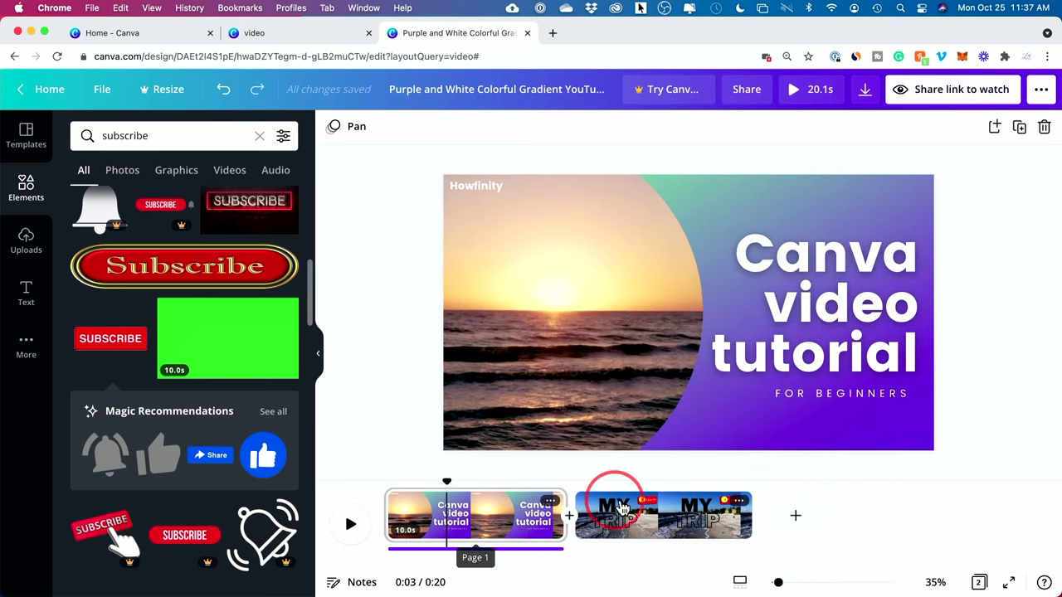
click(734, 502)
click(791, 433)
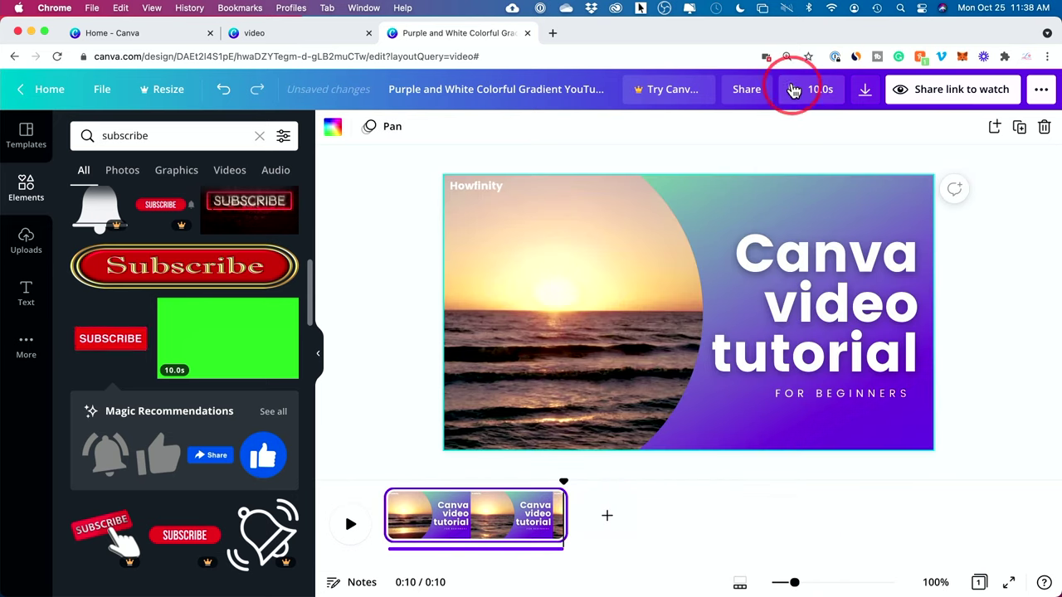
Step: Clear the subscribe search and open the Audio library under More, browsing the Happy tracks
click(259, 135)
click(382, 166)
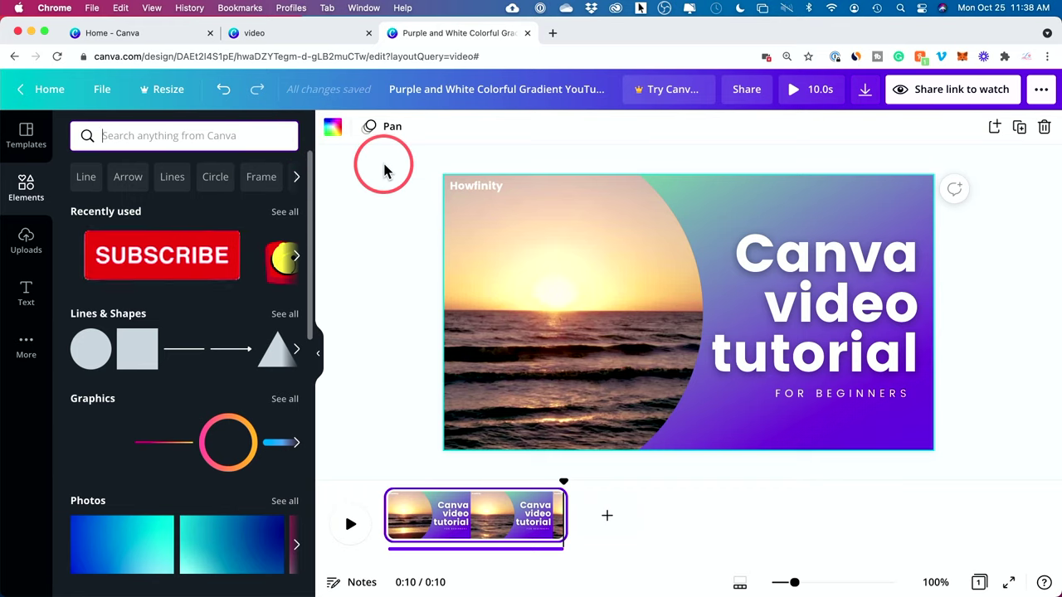
click(26, 346)
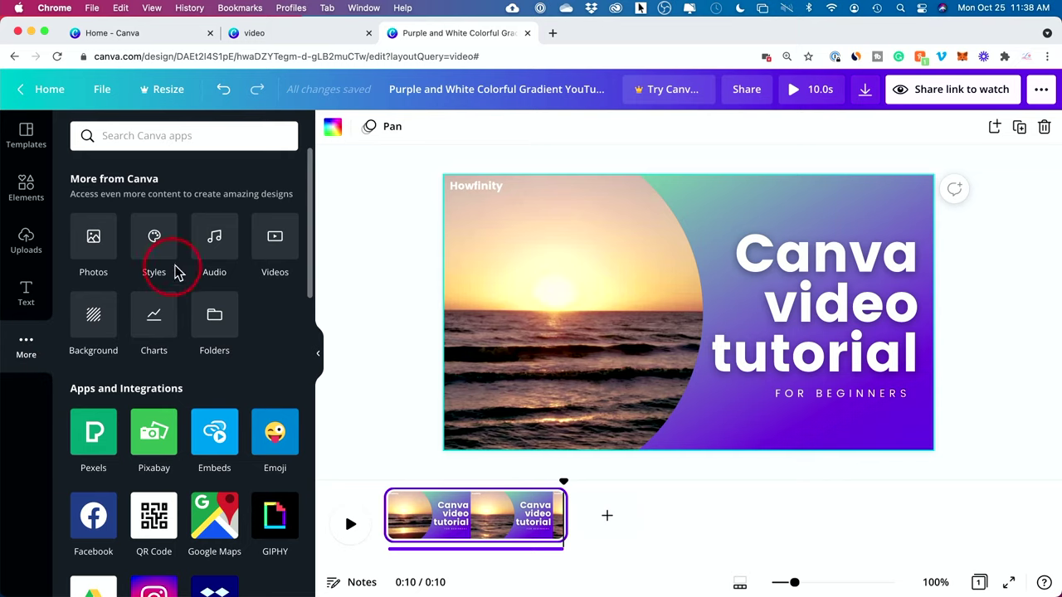
click(215, 241)
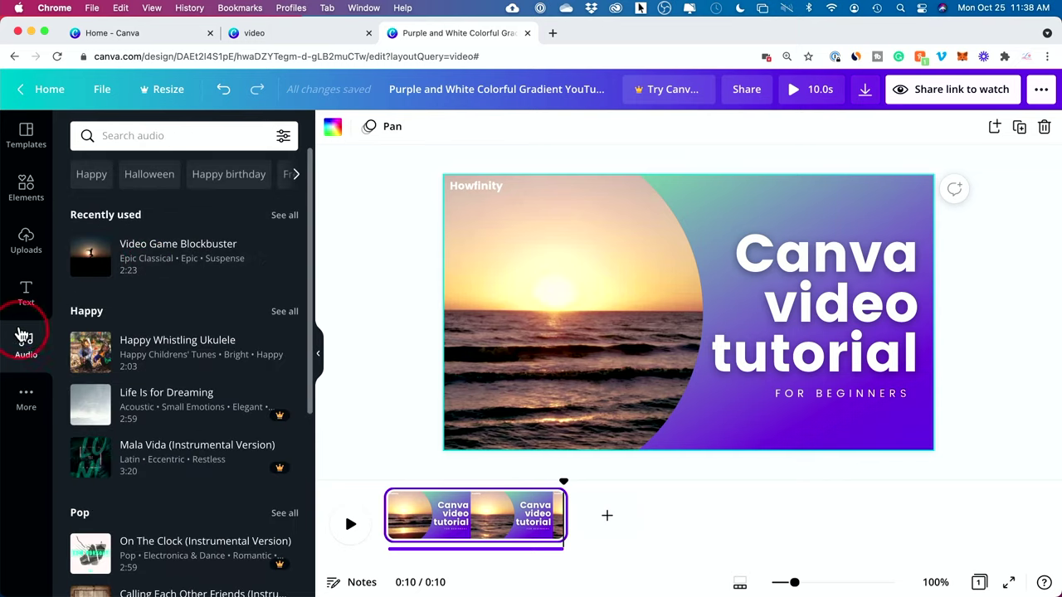
scroll(225, 327, down, 5)
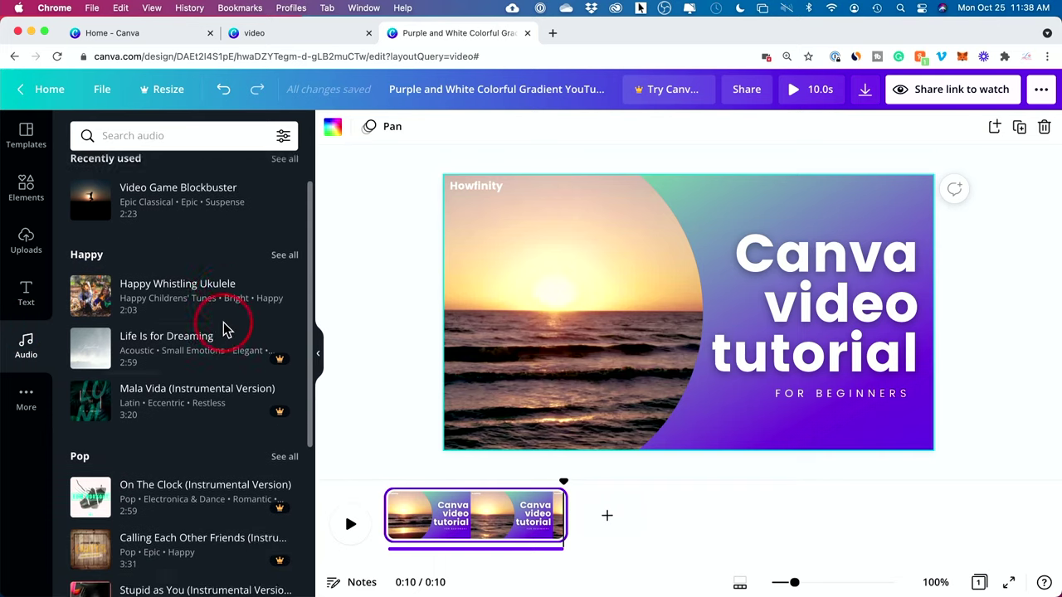
scroll(224, 329, up, 5)
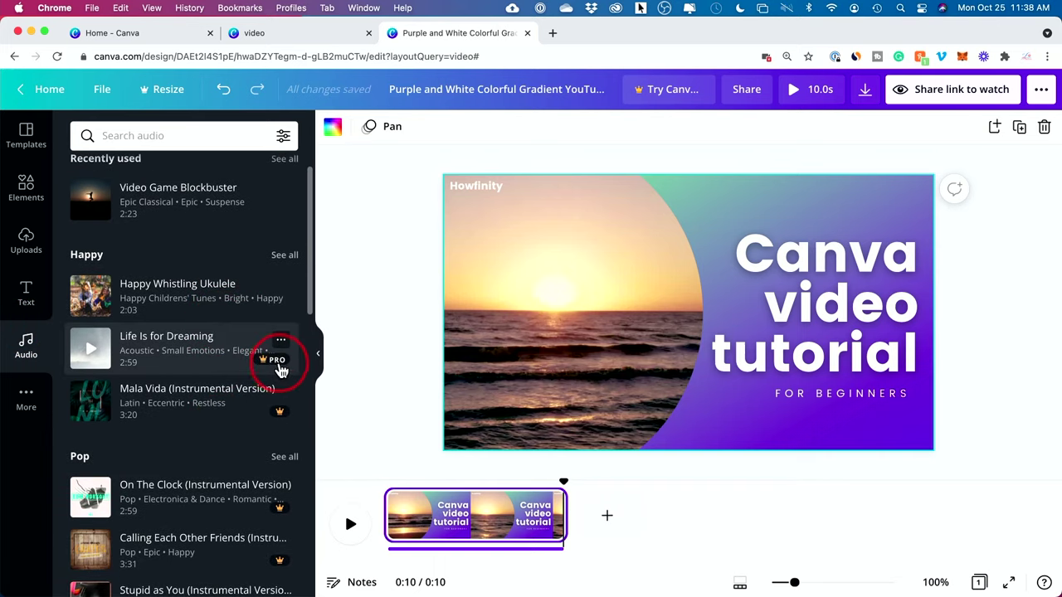
mouse_move(280, 370)
scroll(278, 369, up, 2)
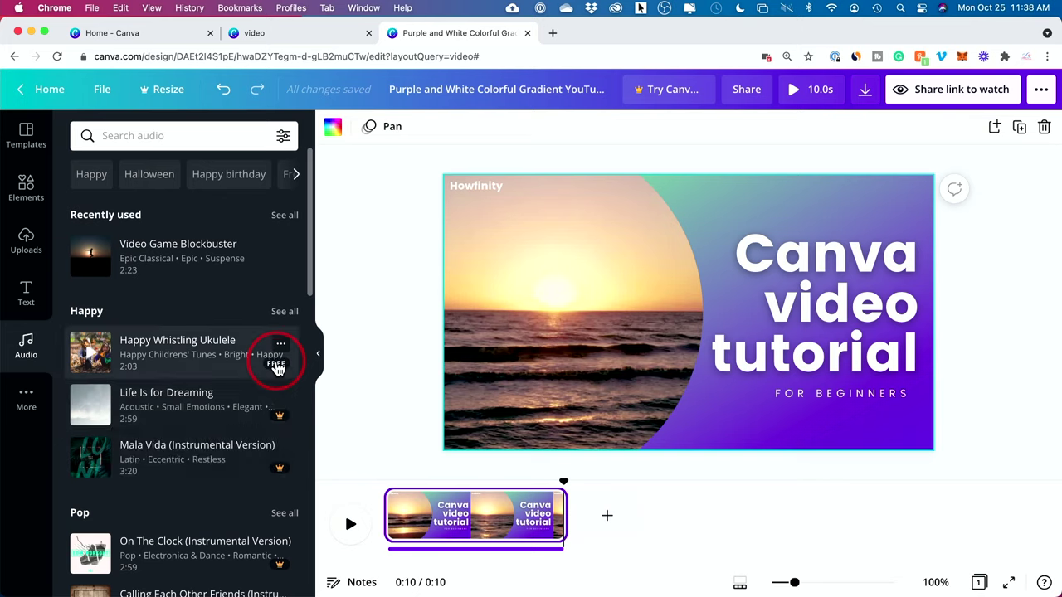
mouse_move(282, 424)
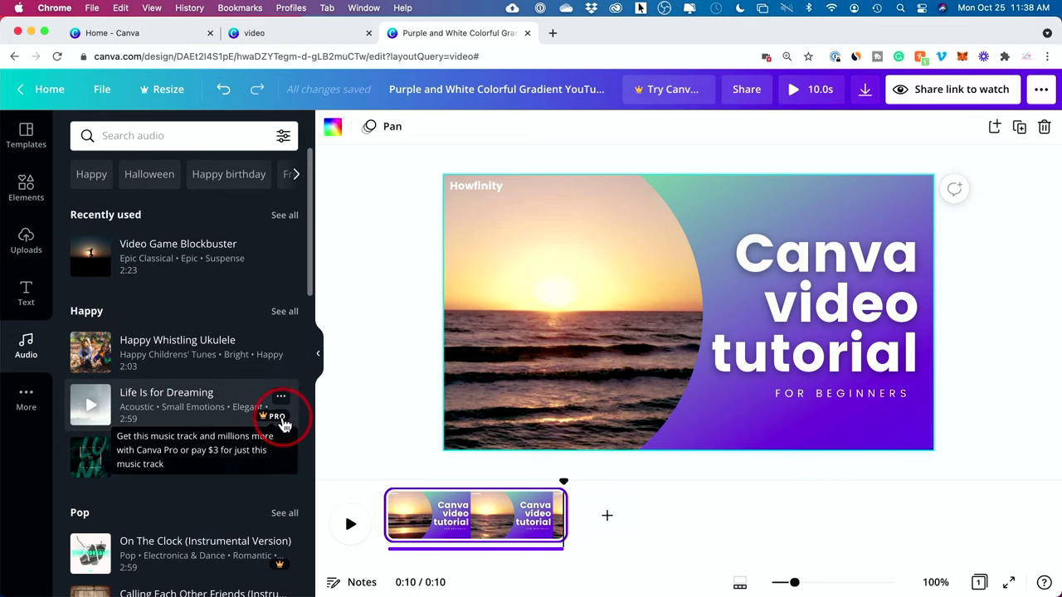
Step: Preview Happy Whistling Ukulele and add it to the design as background music
click(90, 355)
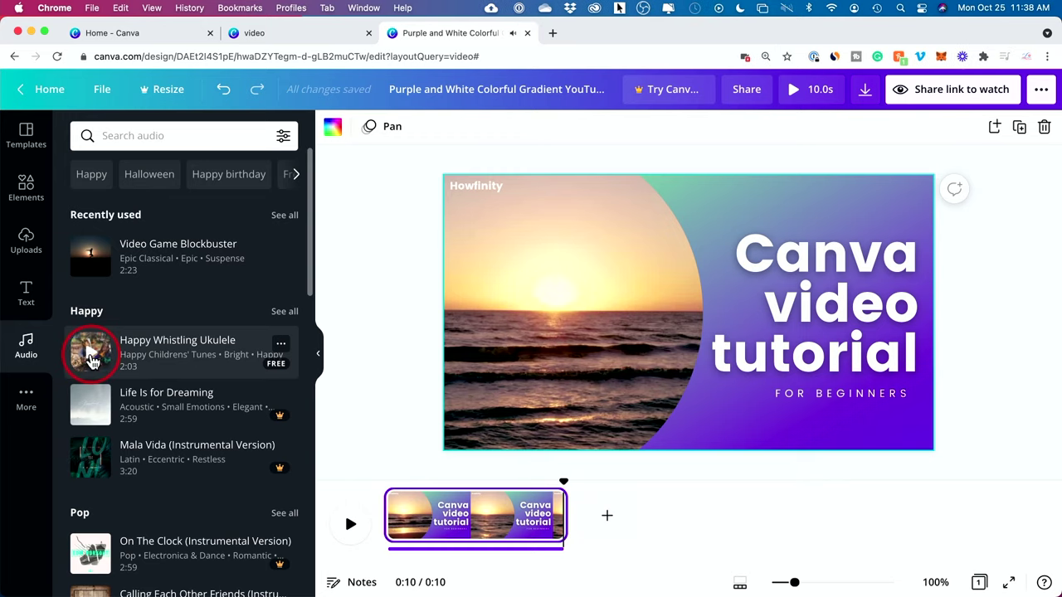
drag(149, 361, 666, 351)
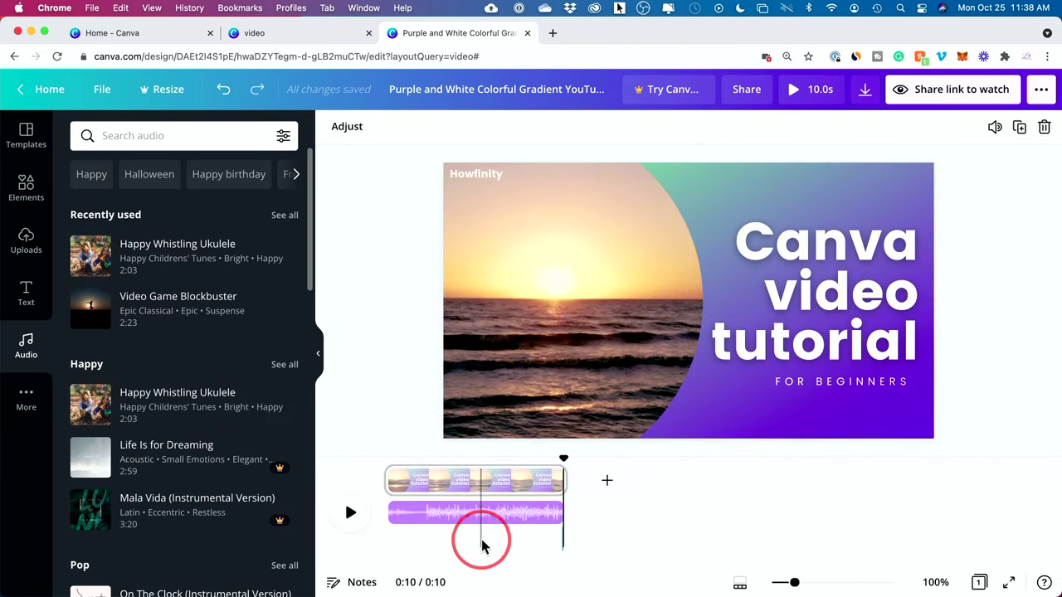
drag(481, 540, 516, 531)
click(575, 464)
drag(564, 464, 520, 459)
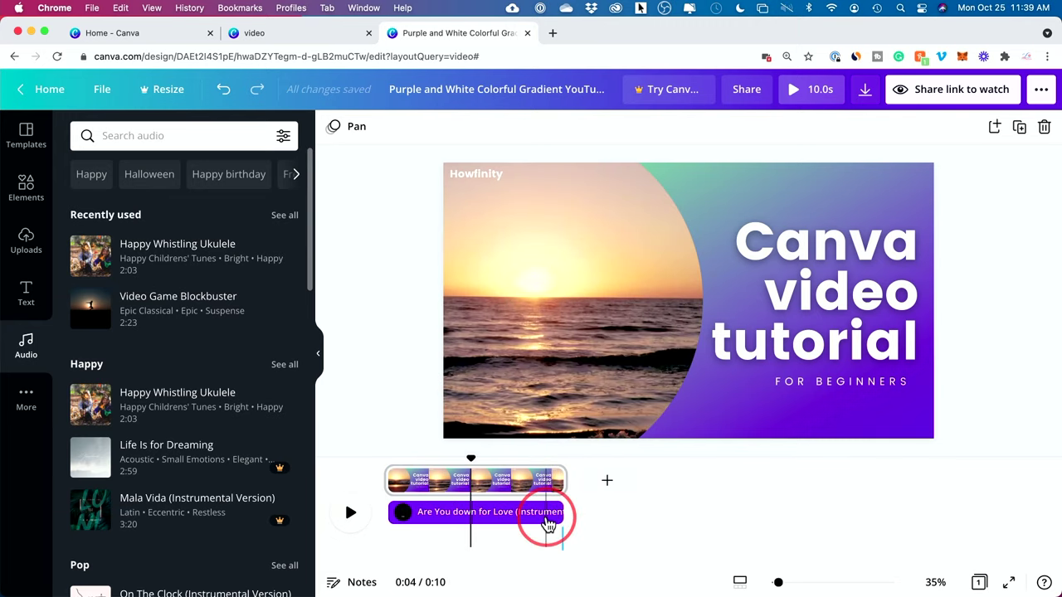
Step: Trim the music track to 10.0s and watch the full-screen preview
click(542, 514)
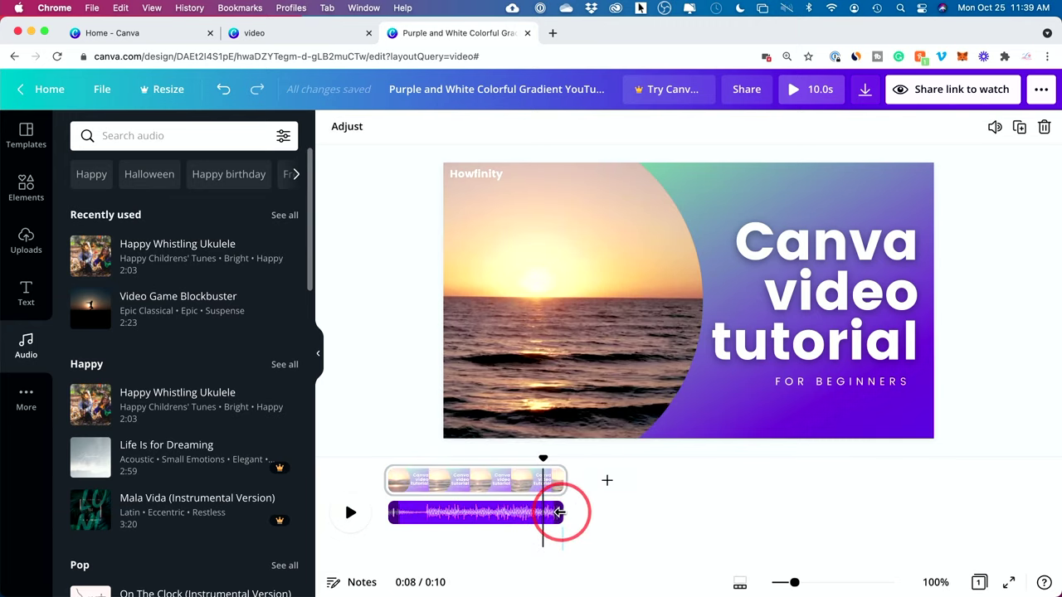
drag(561, 512, 581, 534)
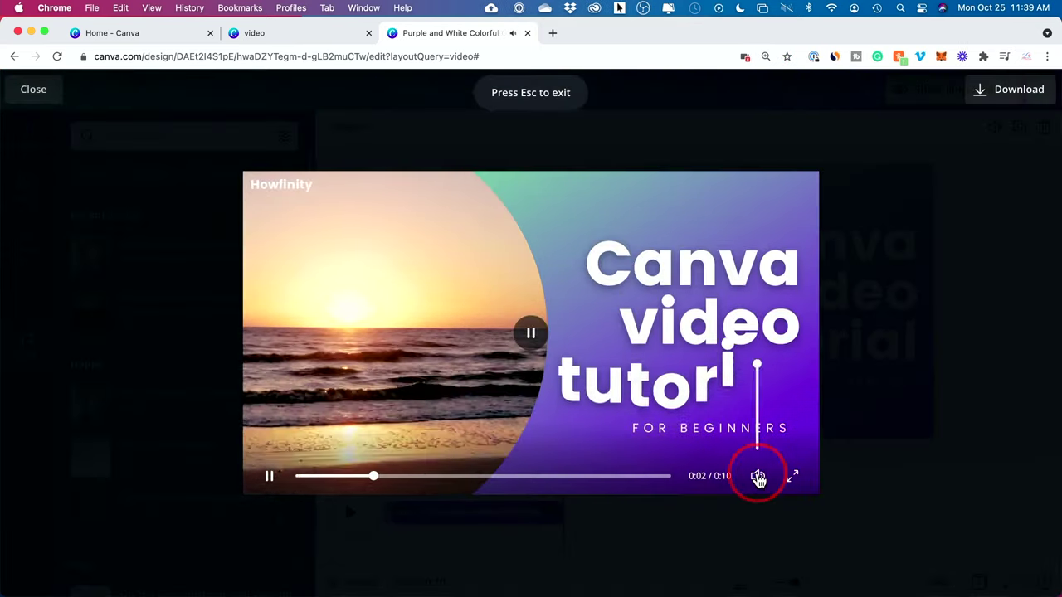
key(Escape)
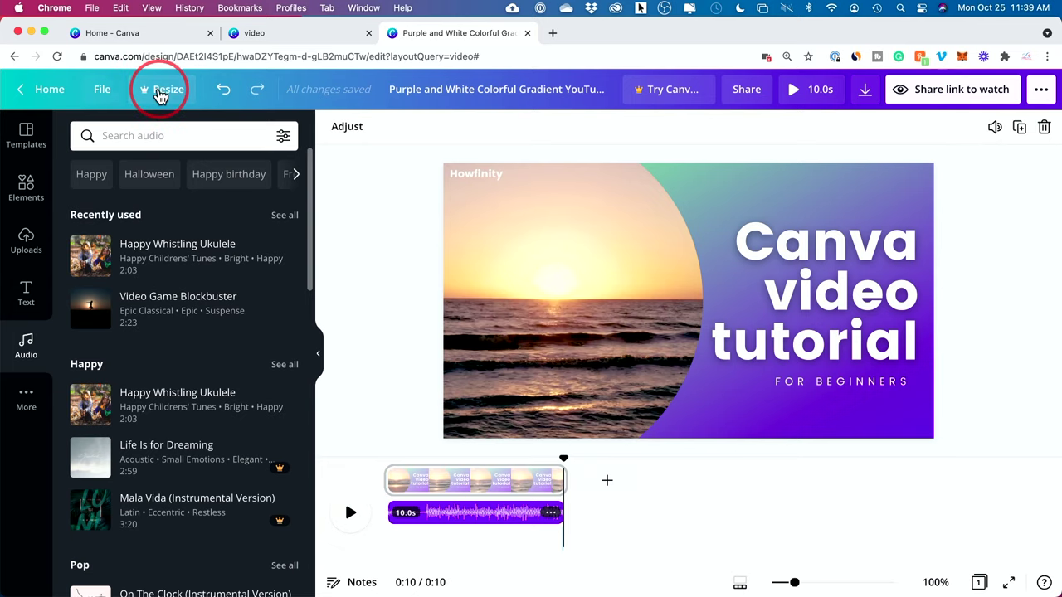
click(160, 93)
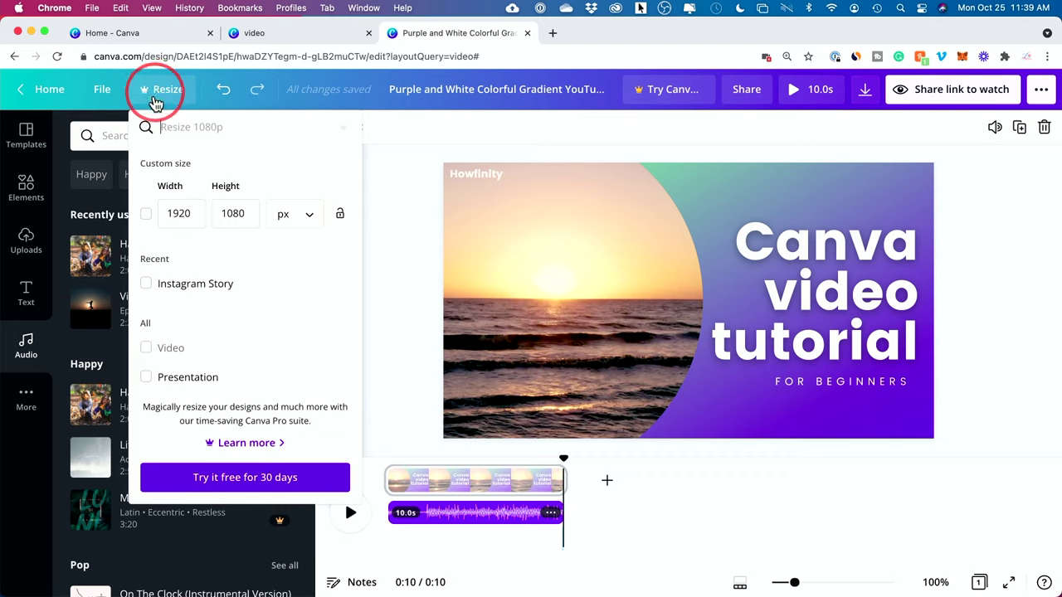
click(146, 216)
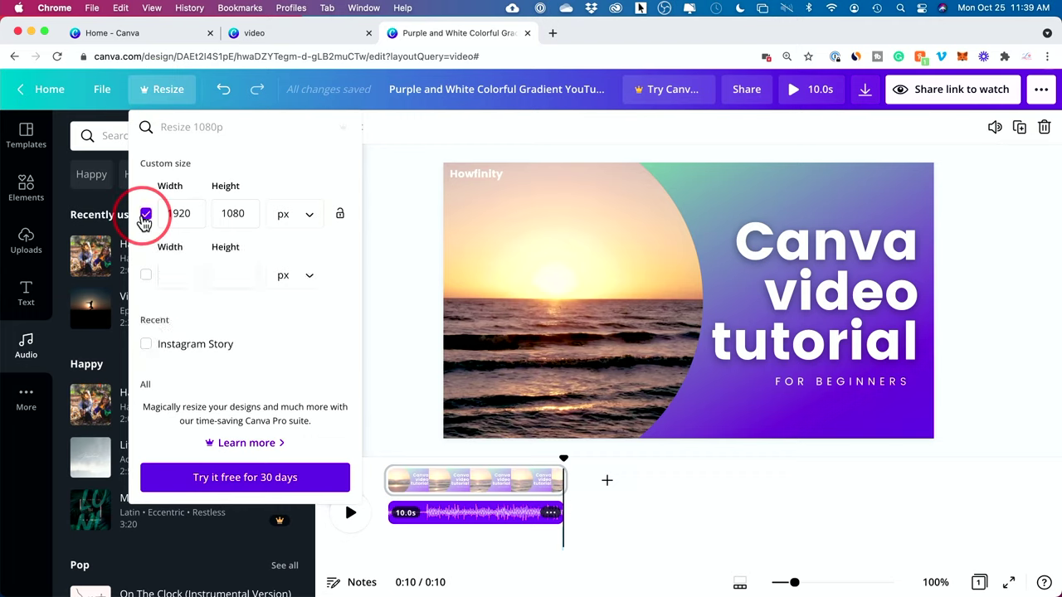
scroll(270, 332, down, 2)
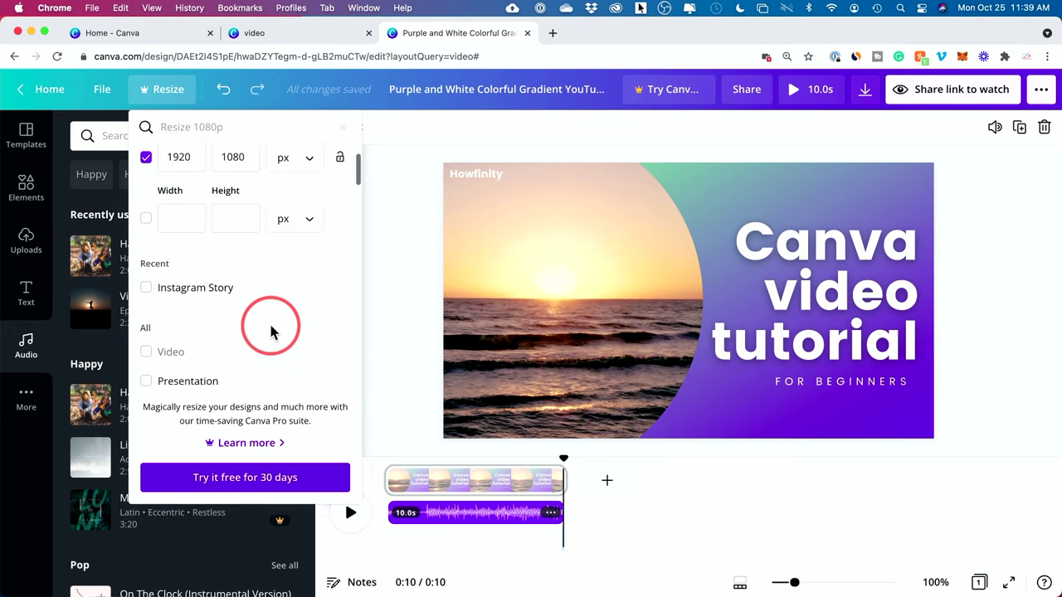
scroll(271, 332, down, 2)
scroll(199, 324, down, 2)
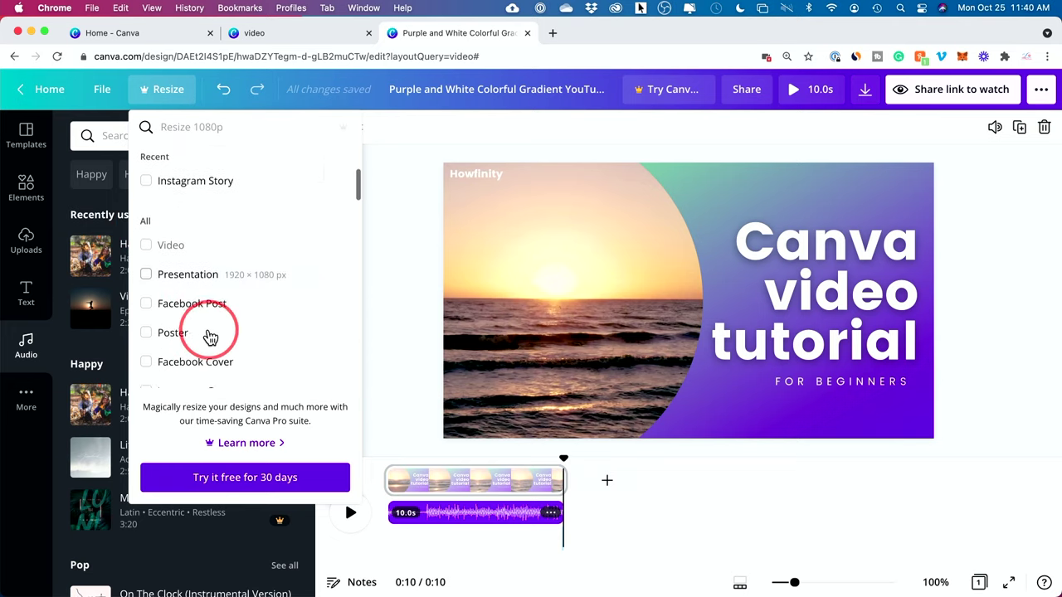
click(147, 305)
scroll(199, 315, up, 4)
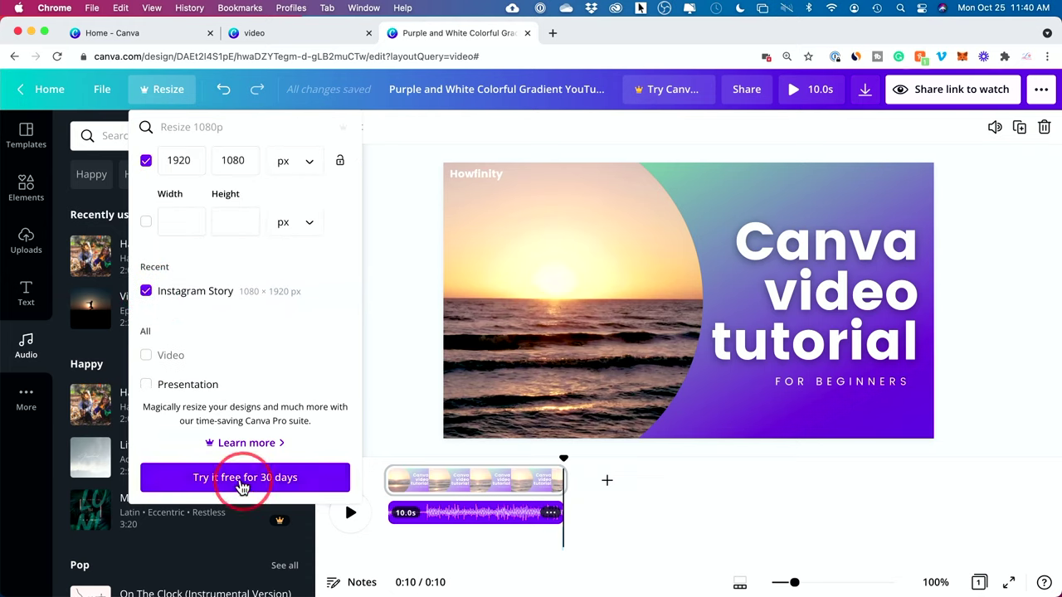
scroll(271, 345, down, 3)
scroll(271, 346, up, 4)
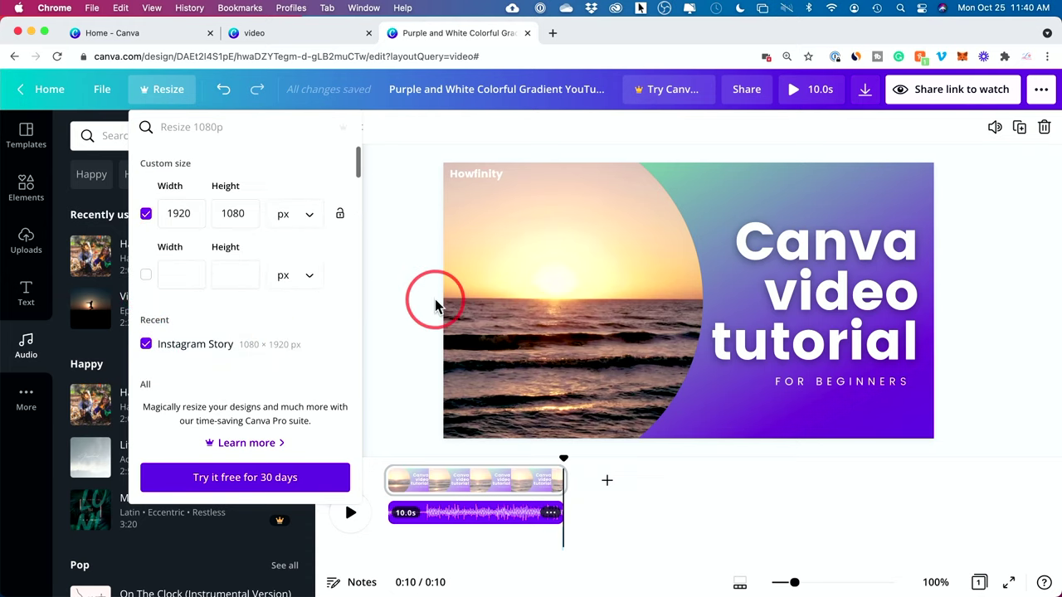
scroll(230, 278, down, 10)
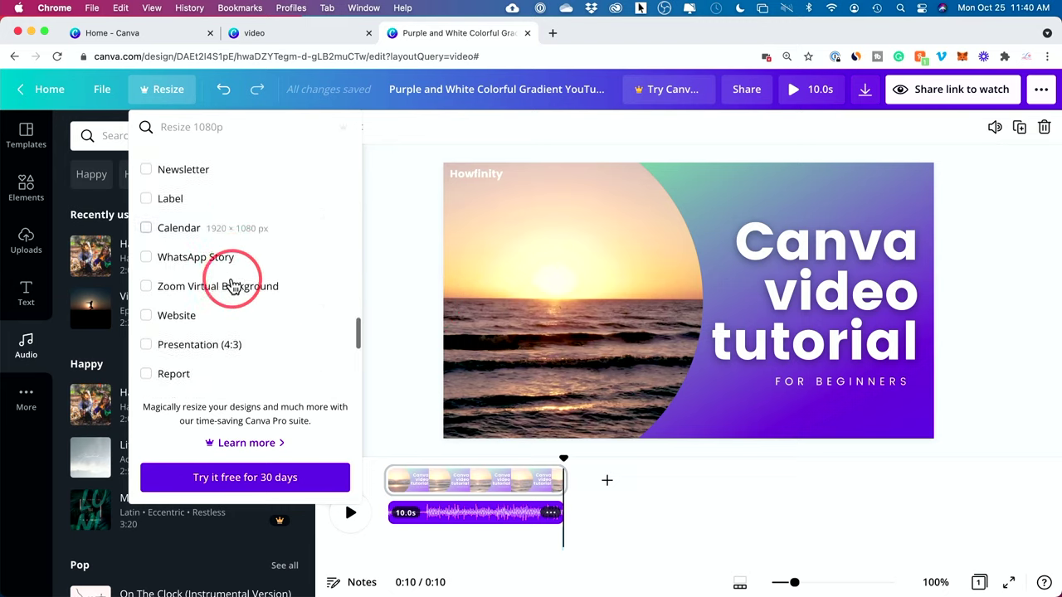
scroll(233, 278, up, 15)
click(372, 274)
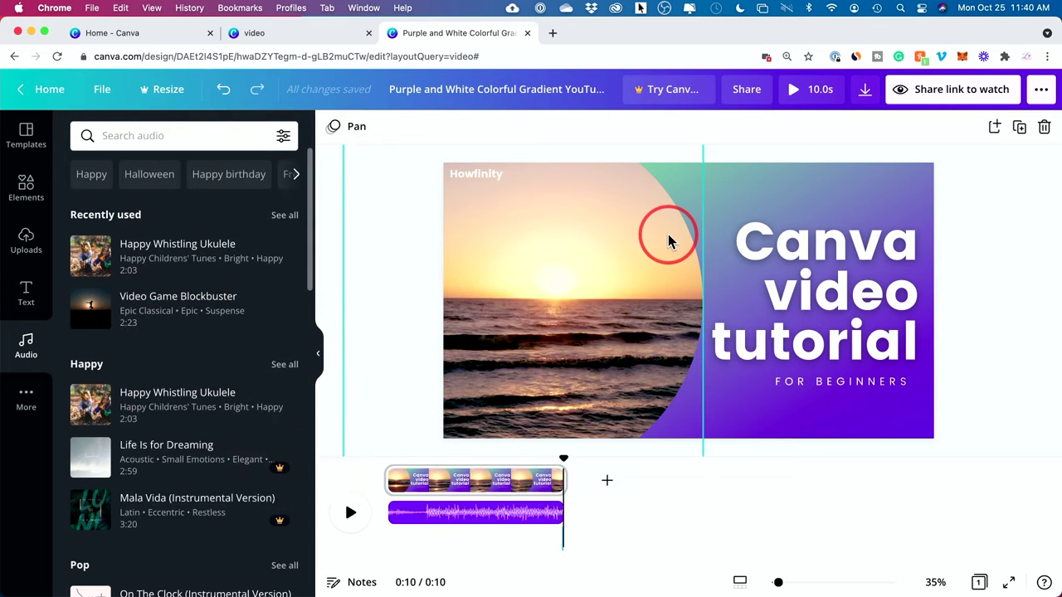
Step: Download the sunset design with MP4 Video as the file type
click(925, 282)
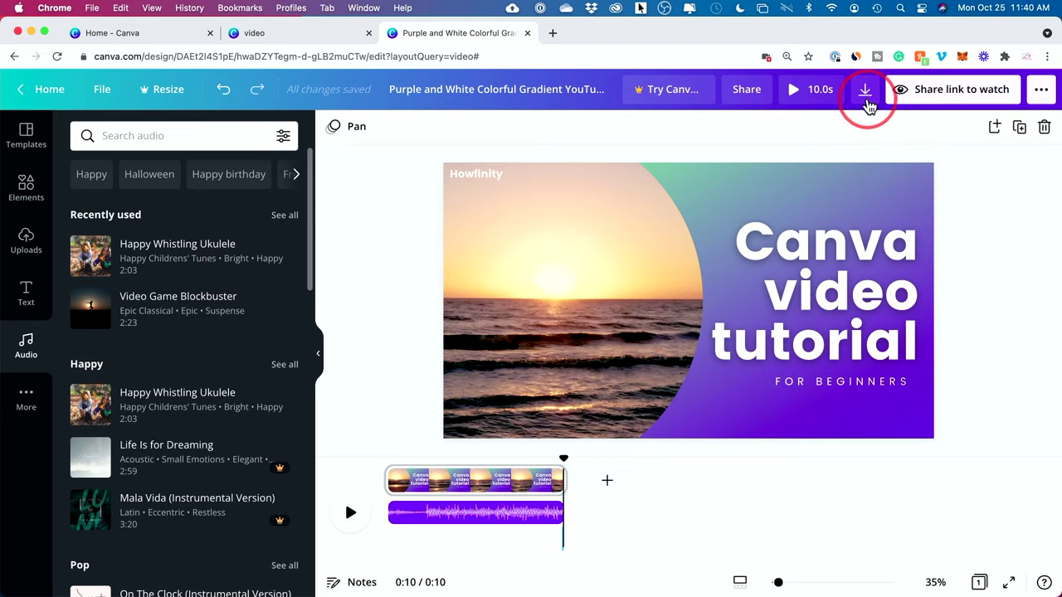
click(866, 91)
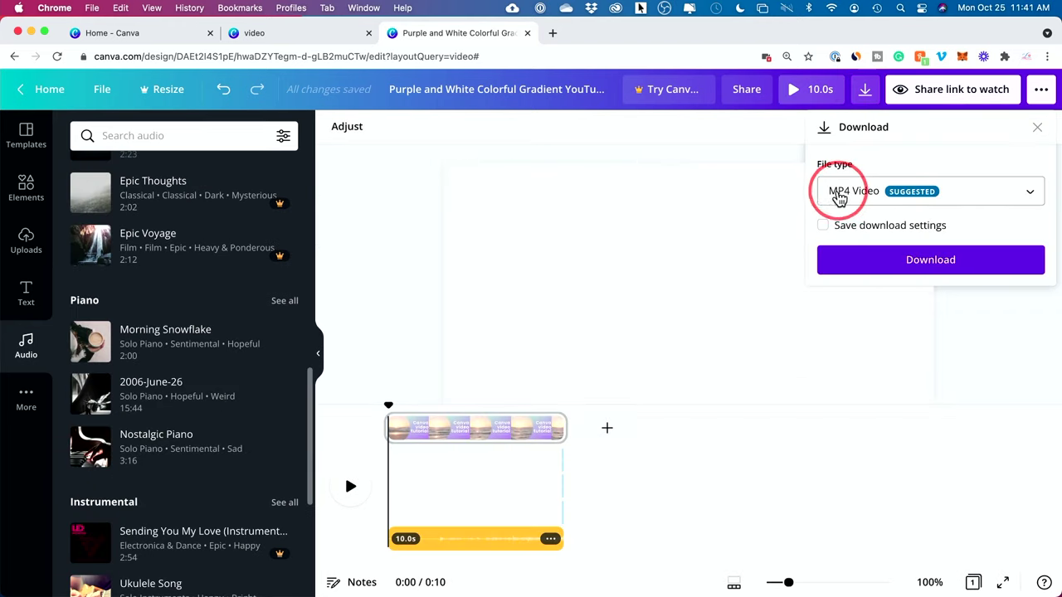
click(877, 199)
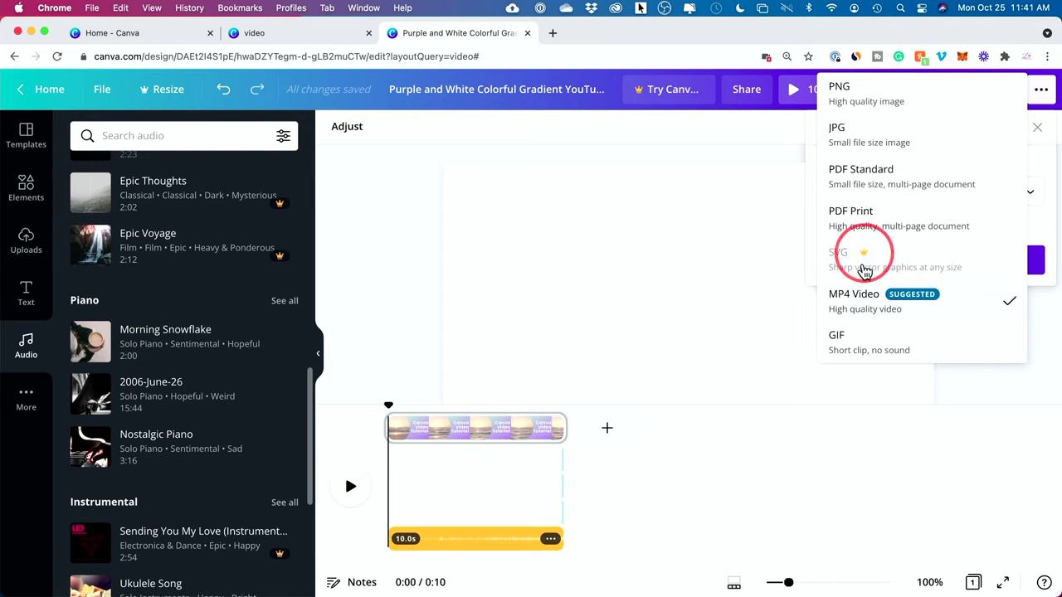
click(882, 303)
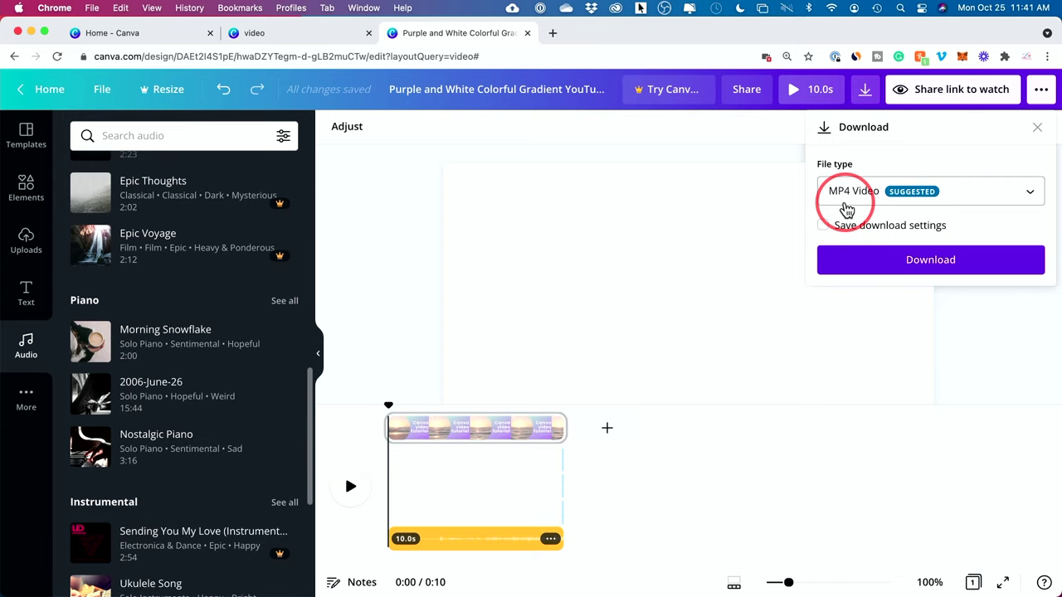
click(846, 197)
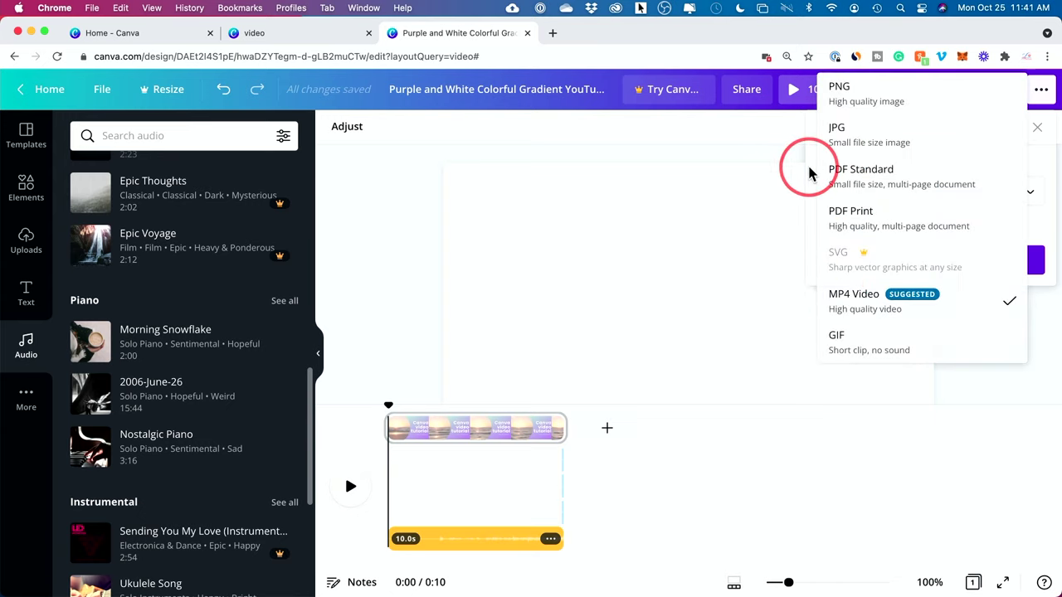
click(1043, 158)
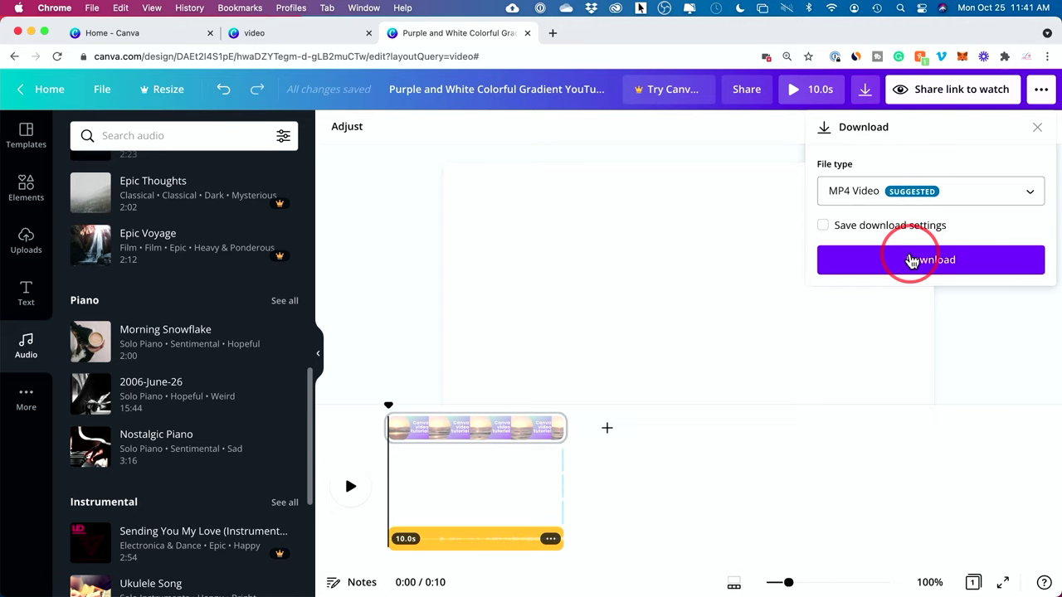
click(911, 261)
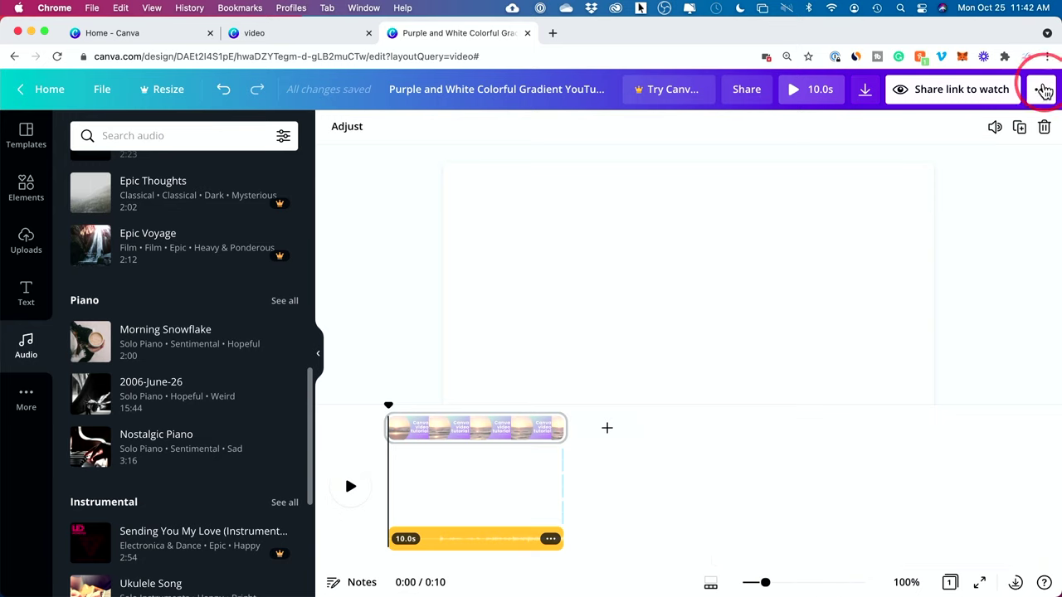
Step: Look over Canva's publishing options, then open the downloaded 'Purple and White Colorful Gradient YouTube Intro.mp4'
click(1041, 90)
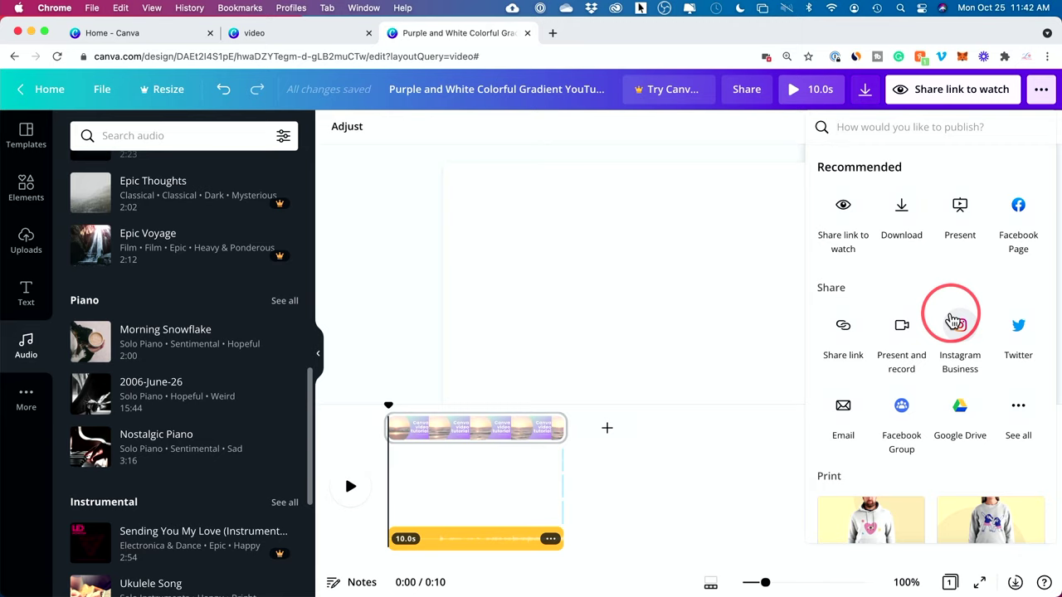
click(1039, 88)
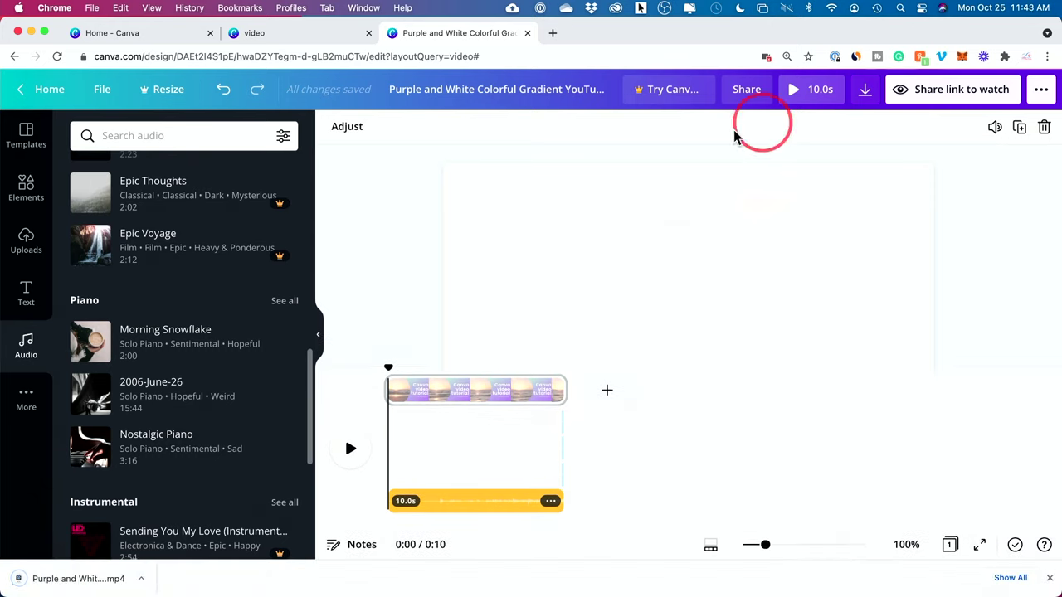
click(68, 578)
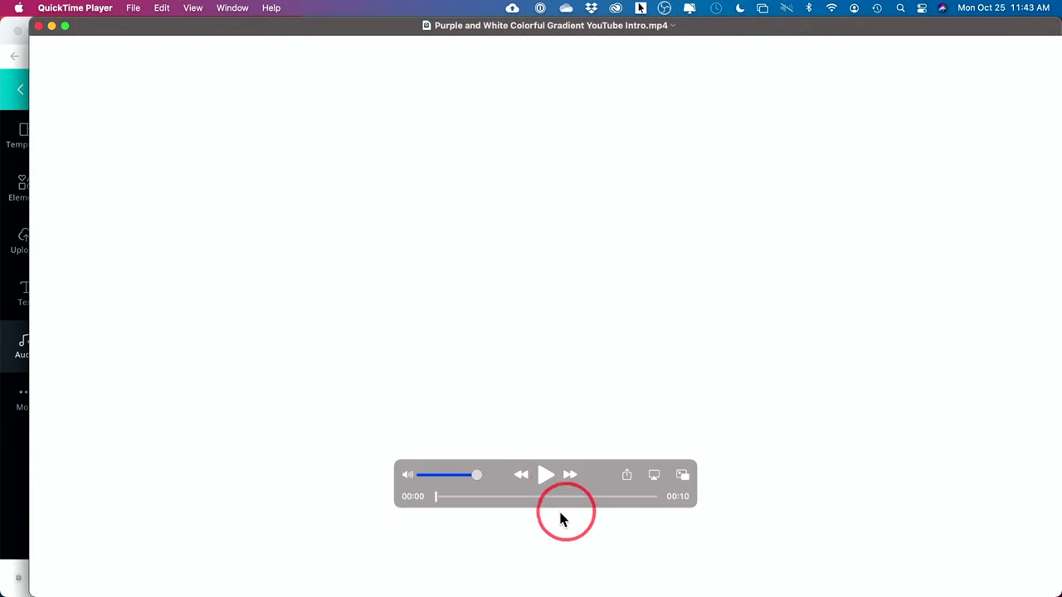
Step: Play the exported sunset title video from 00:02 and skip ahead to about 6 seconds
click(491, 496)
click(545, 474)
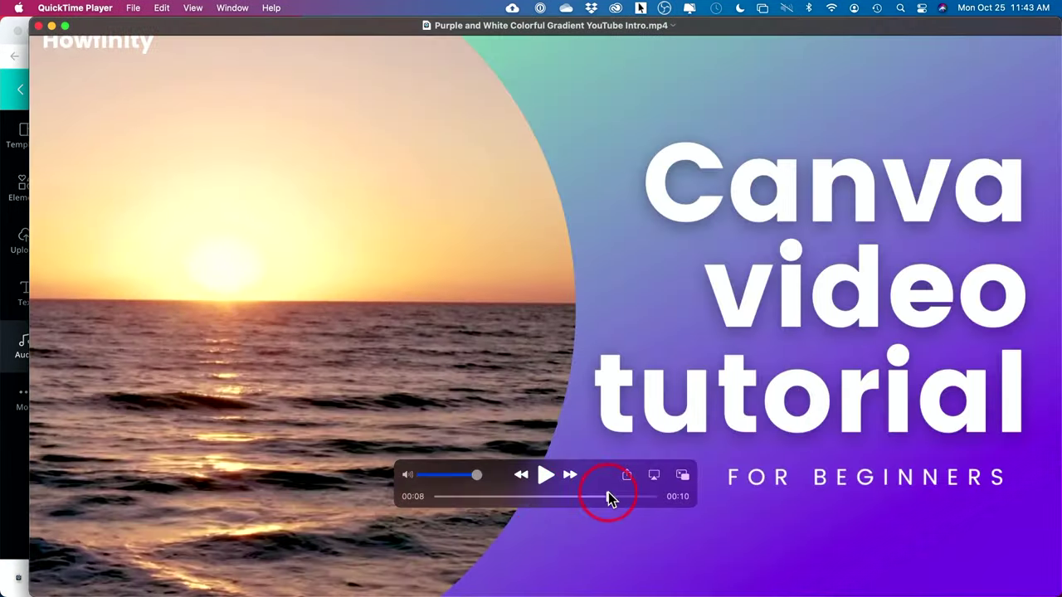
drag(474, 498, 557, 498)
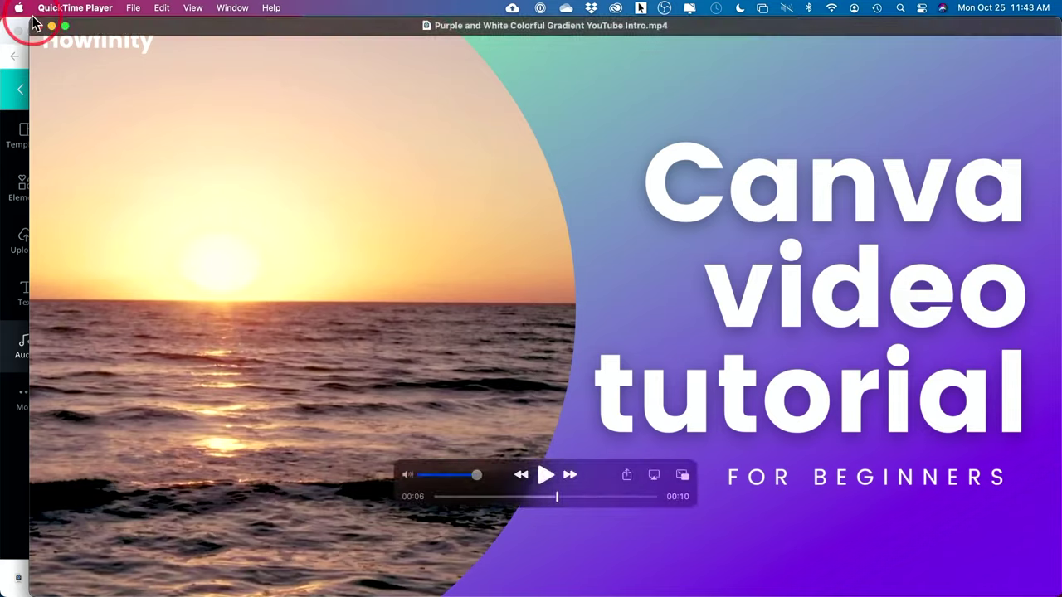
Step: Shrink and reposition the QuickTime window, then close it and return to the Canva editor
drag(25, 41, 420, 220)
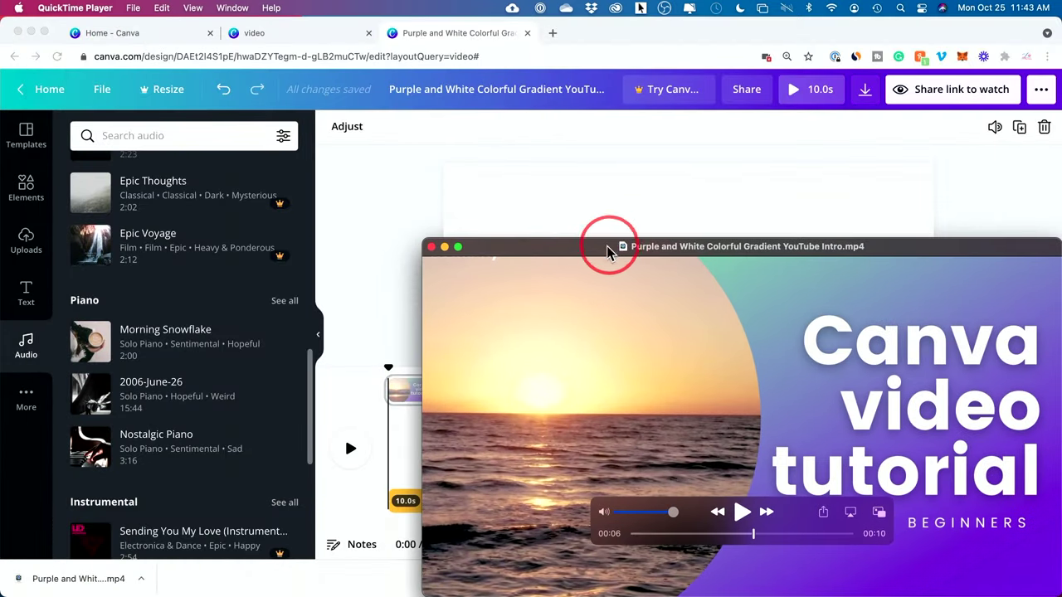
drag(619, 244, 431, 134)
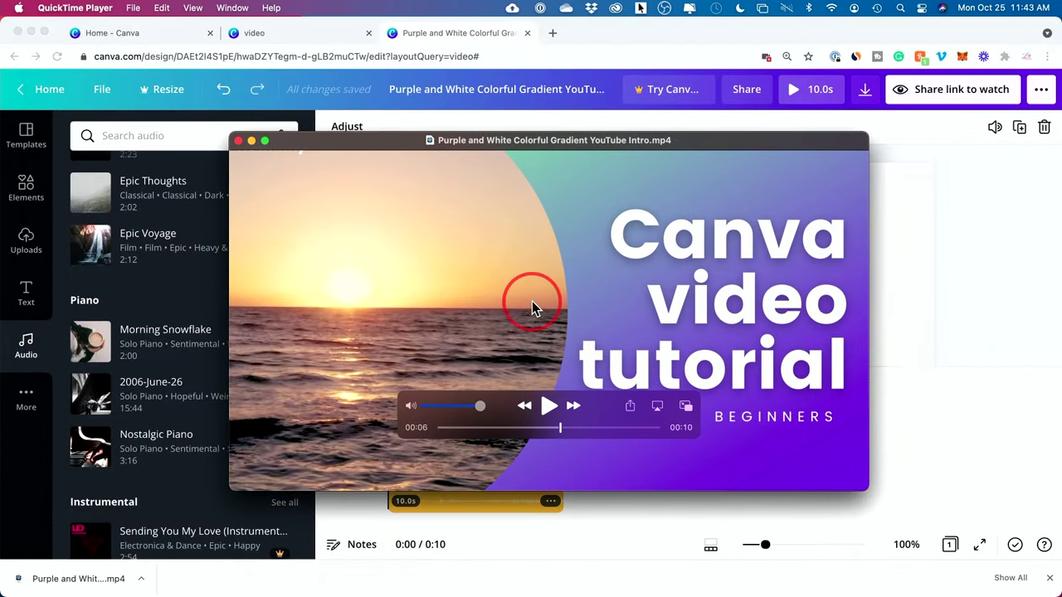
click(239, 143)
click(361, 231)
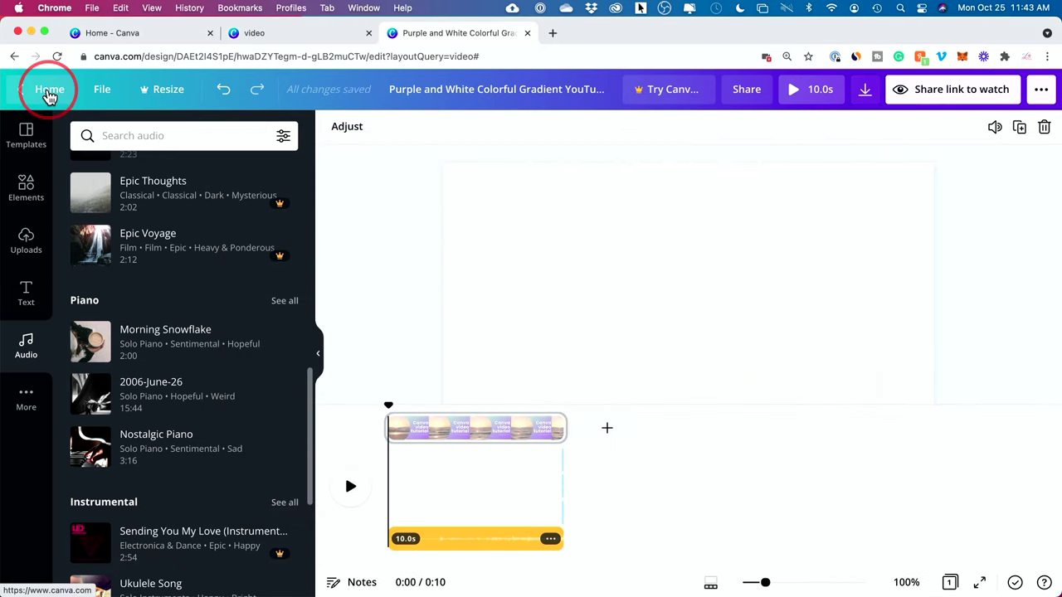
Step: Go from Canva Home through Your folders to the All your designs folder
click(48, 97)
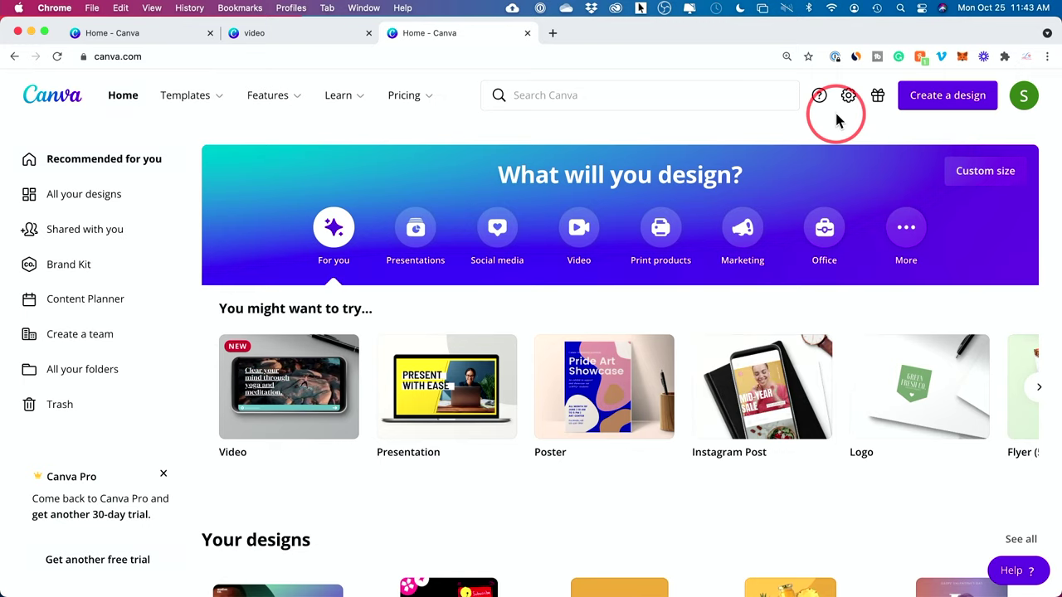
click(82, 379)
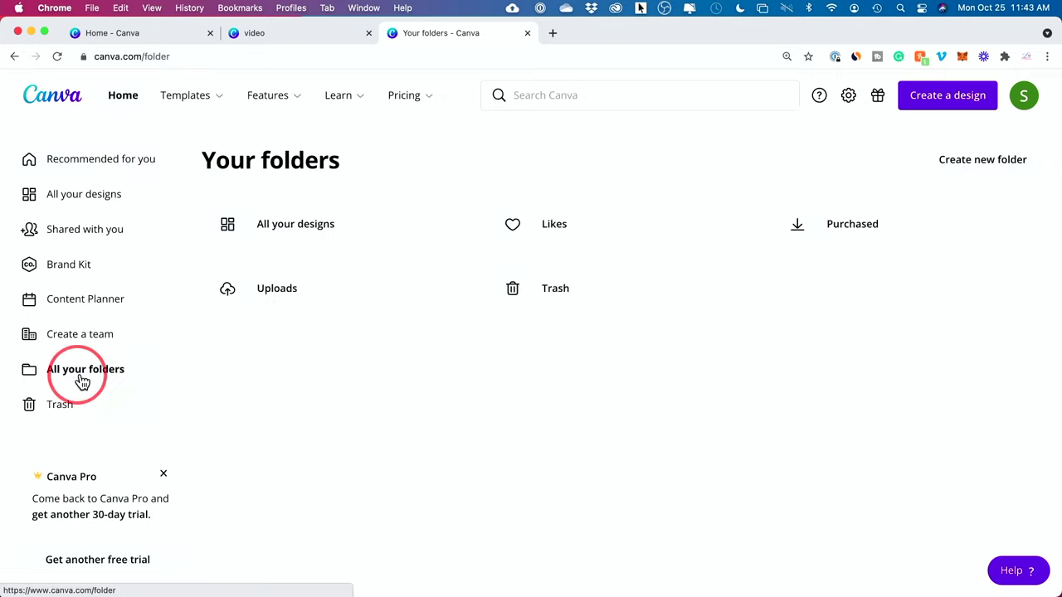
click(284, 224)
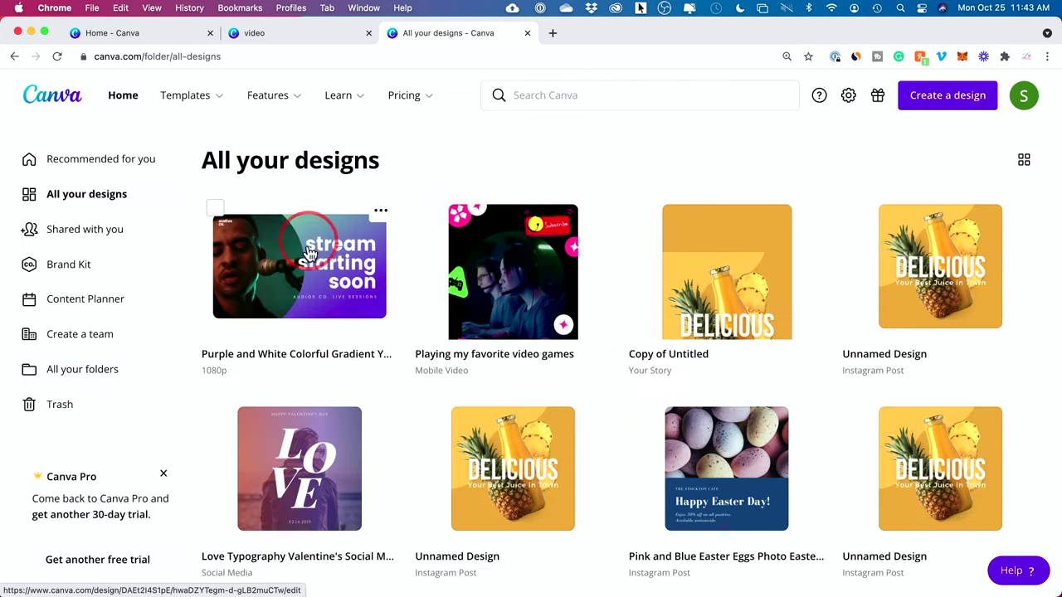